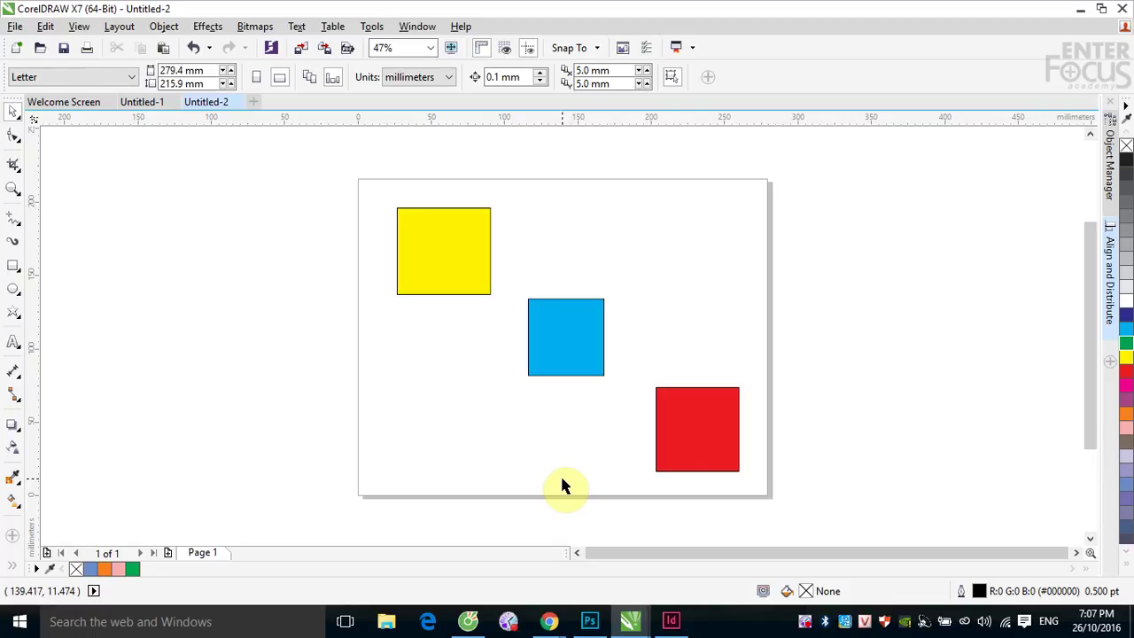
Delete the blue, red and yellow squares to leave the page empty.
drag(514, 281, 809, 477)
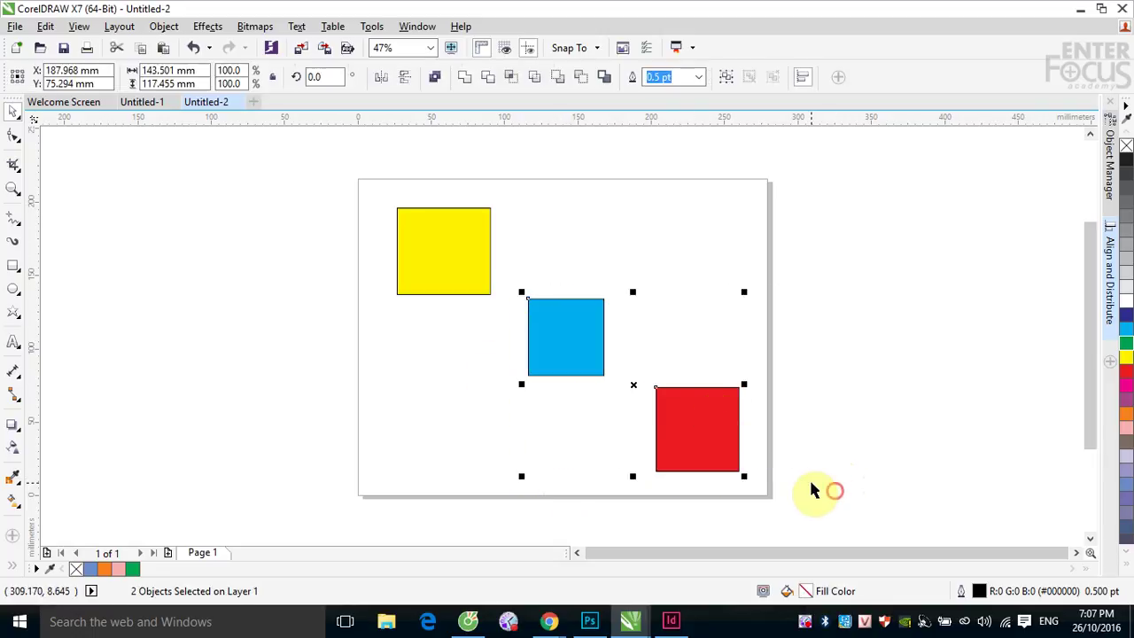
key(Delete)
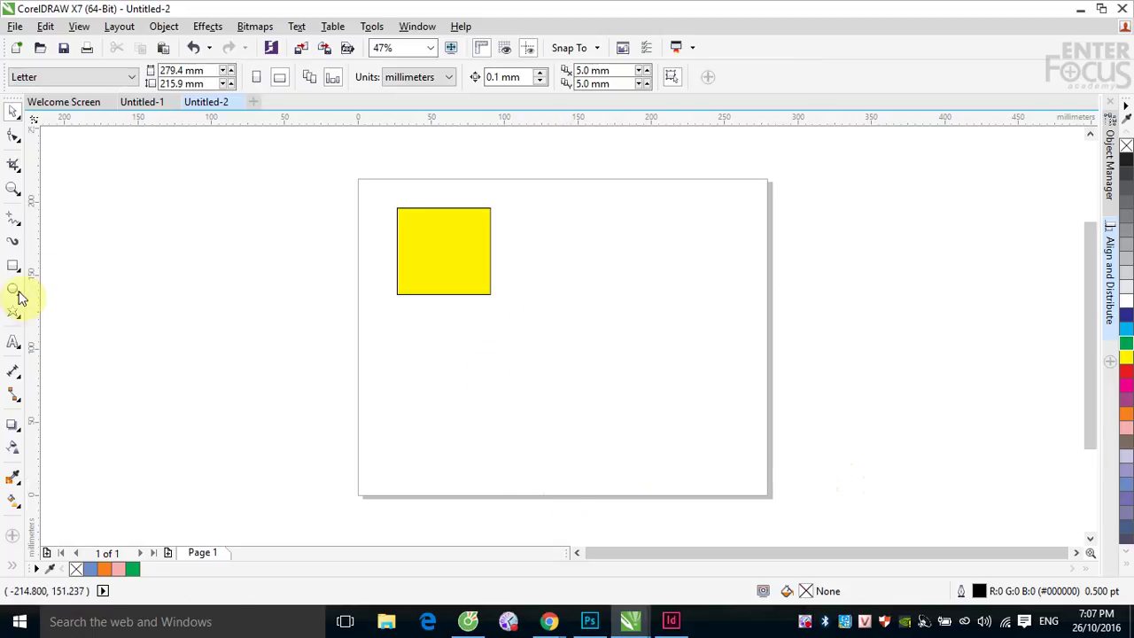
click(13, 288)
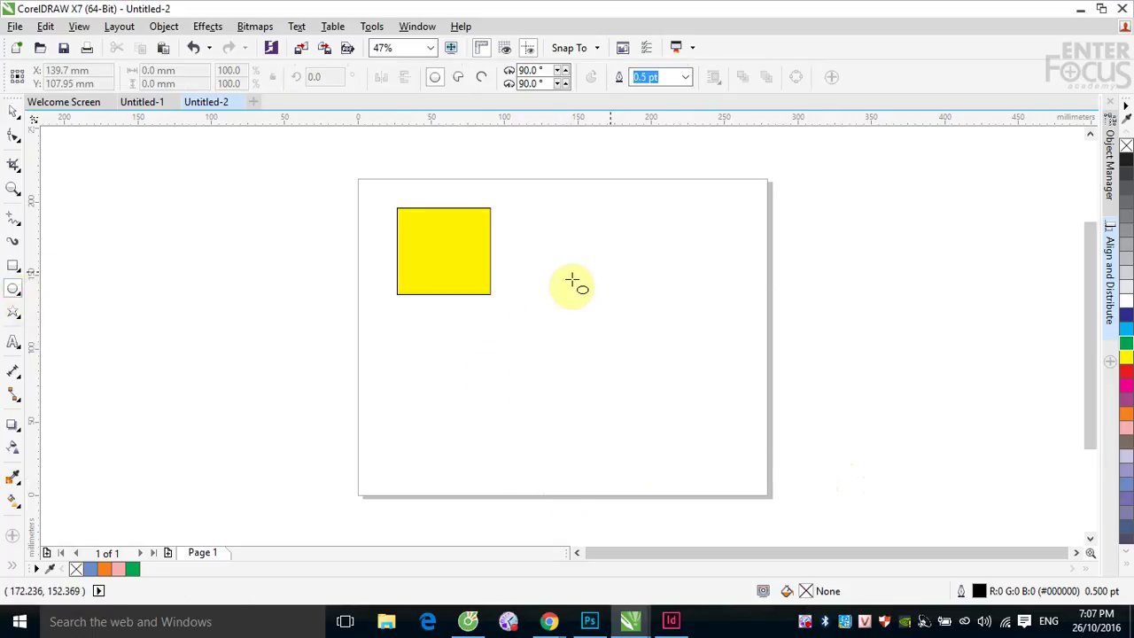
click(14, 110)
click(423, 266)
key(Delete)
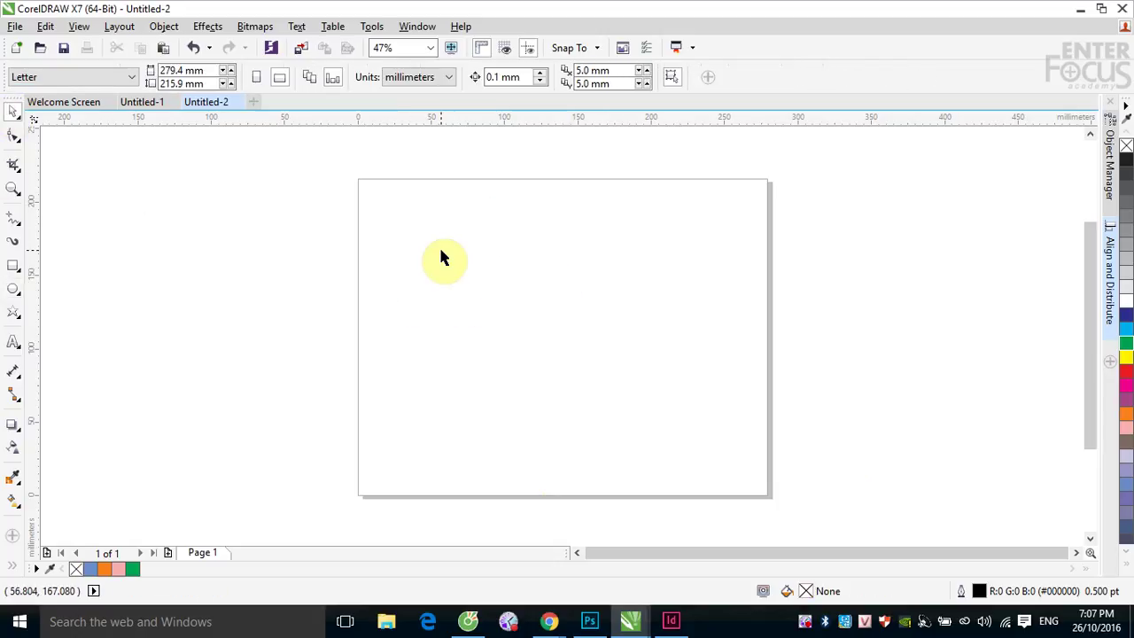
Draw a square about 46 mm wide near the page's upper-left corner and a circle about 44 mm across diagonally below it.
click(13, 266)
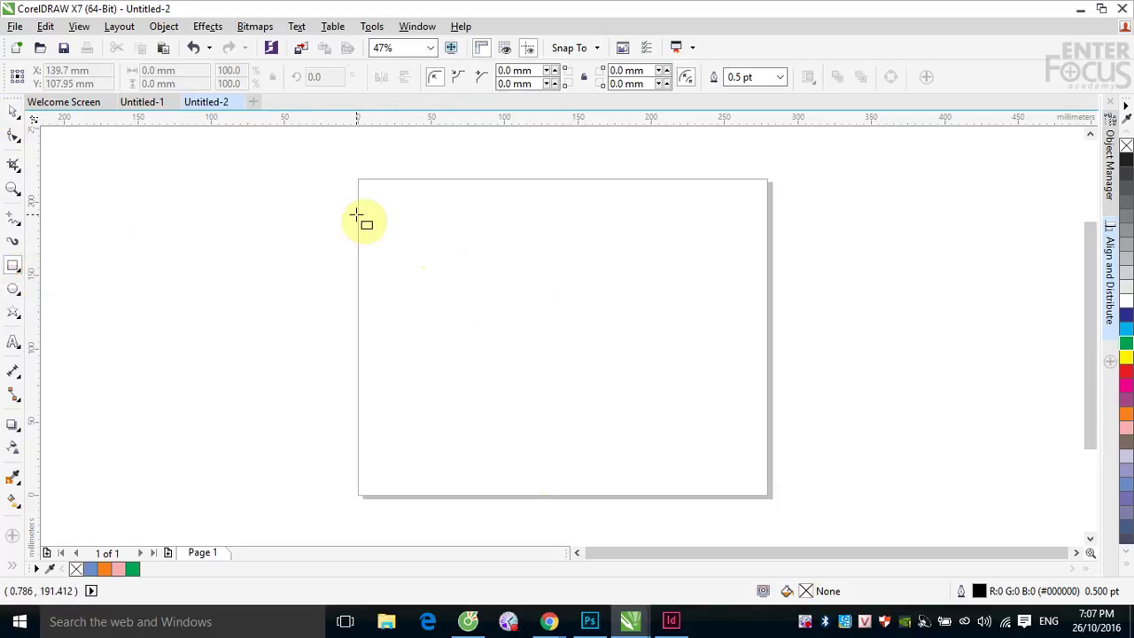
drag(394, 204, 539, 332)
click(12, 288)
click(12, 117)
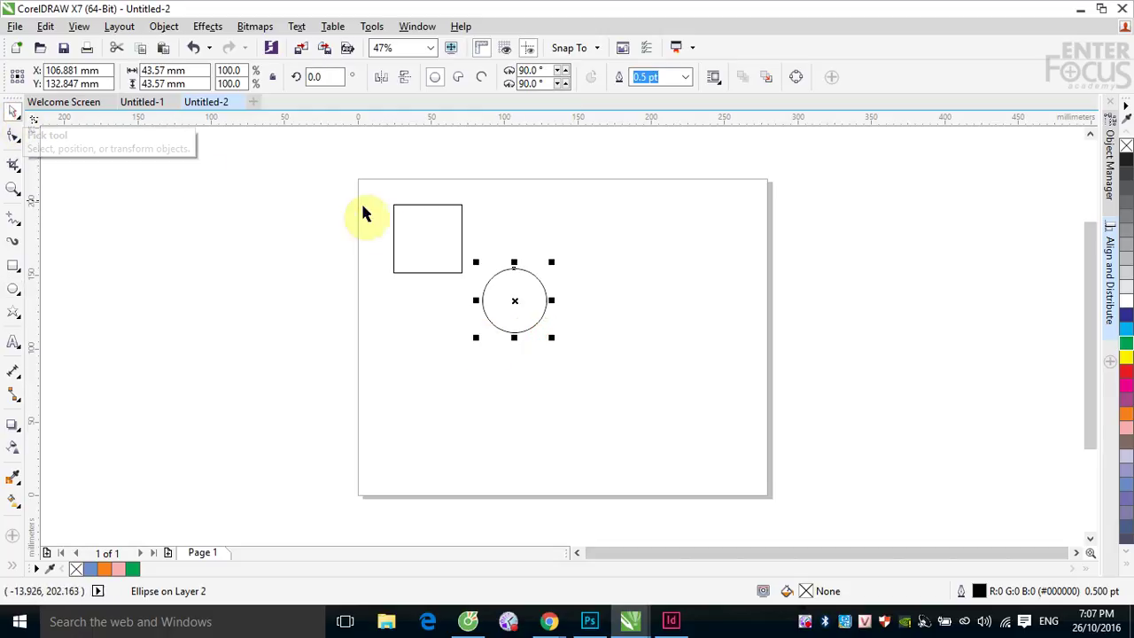
Fill the square with red and the circle with yellow.
click(412, 233)
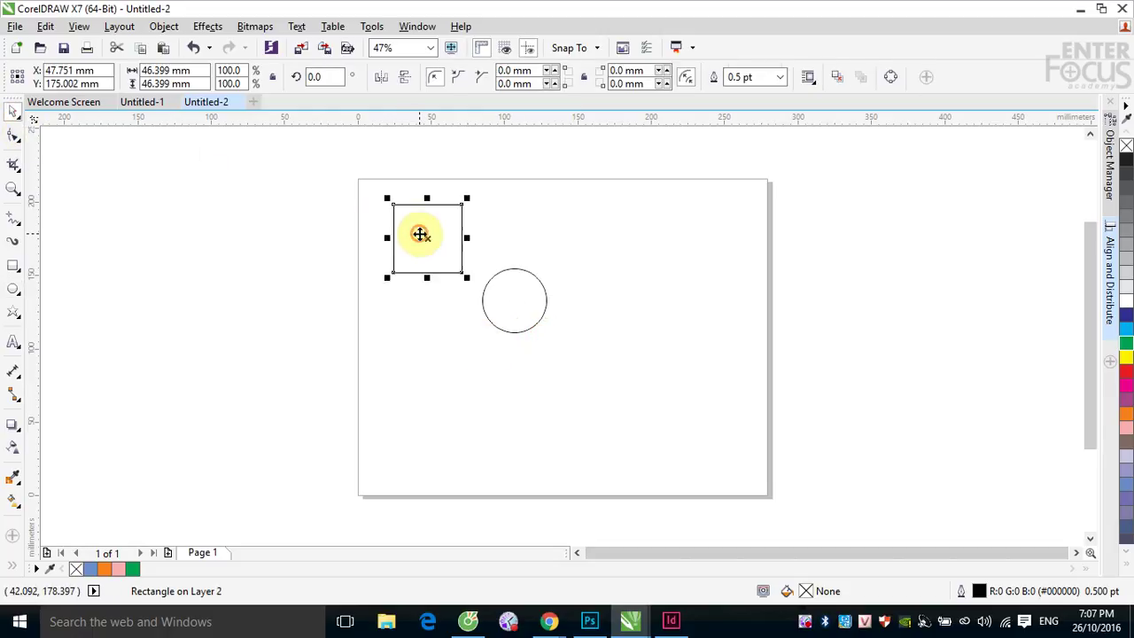
click(1126, 373)
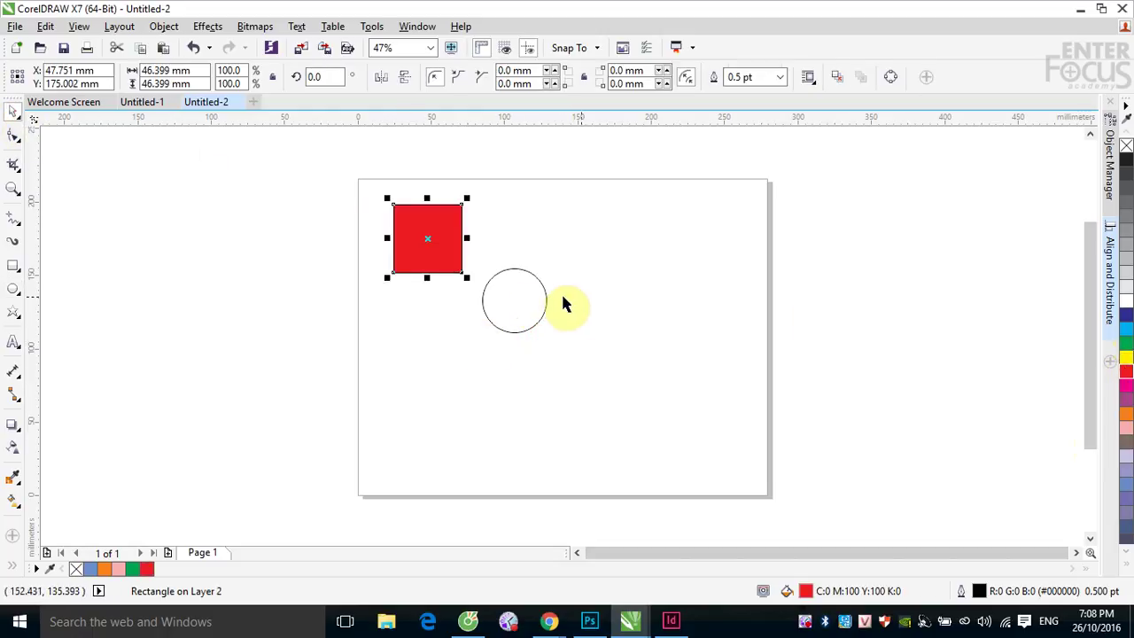
click(559, 298)
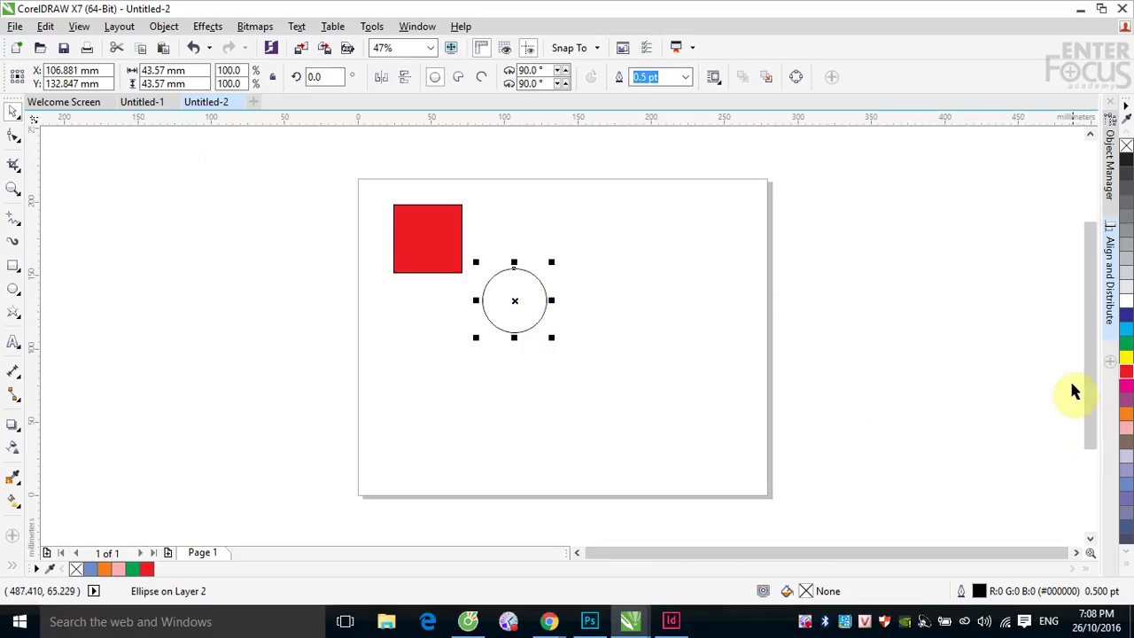
click(1125, 358)
click(629, 268)
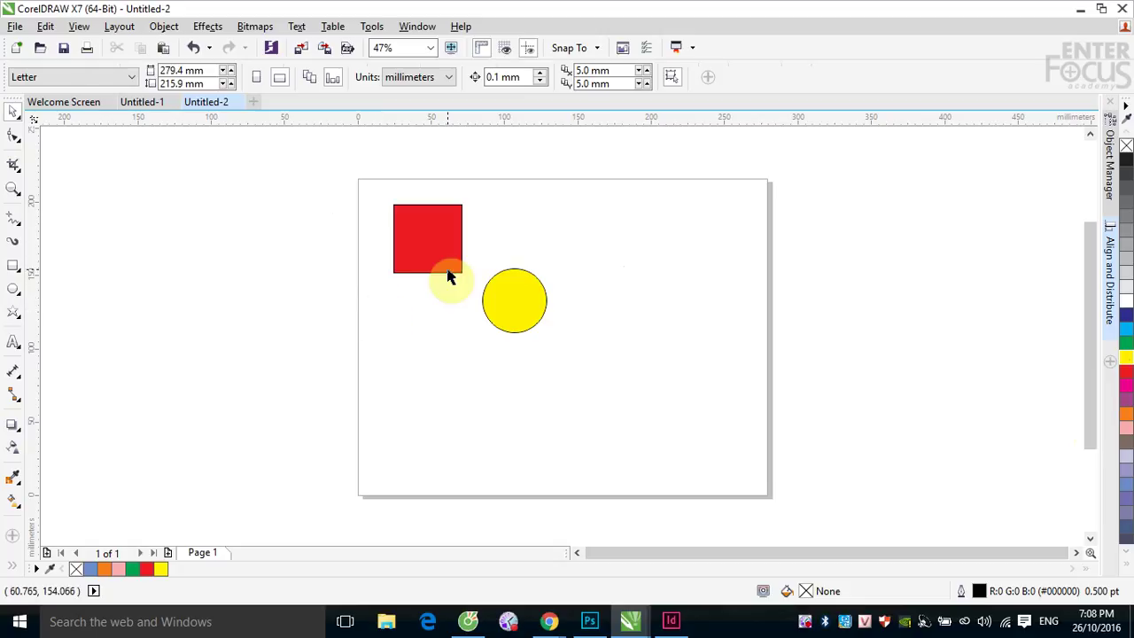
Move the square closer to the page's upper-left corner and place the circle over the square's lower-right corner.
drag(434, 244, 411, 227)
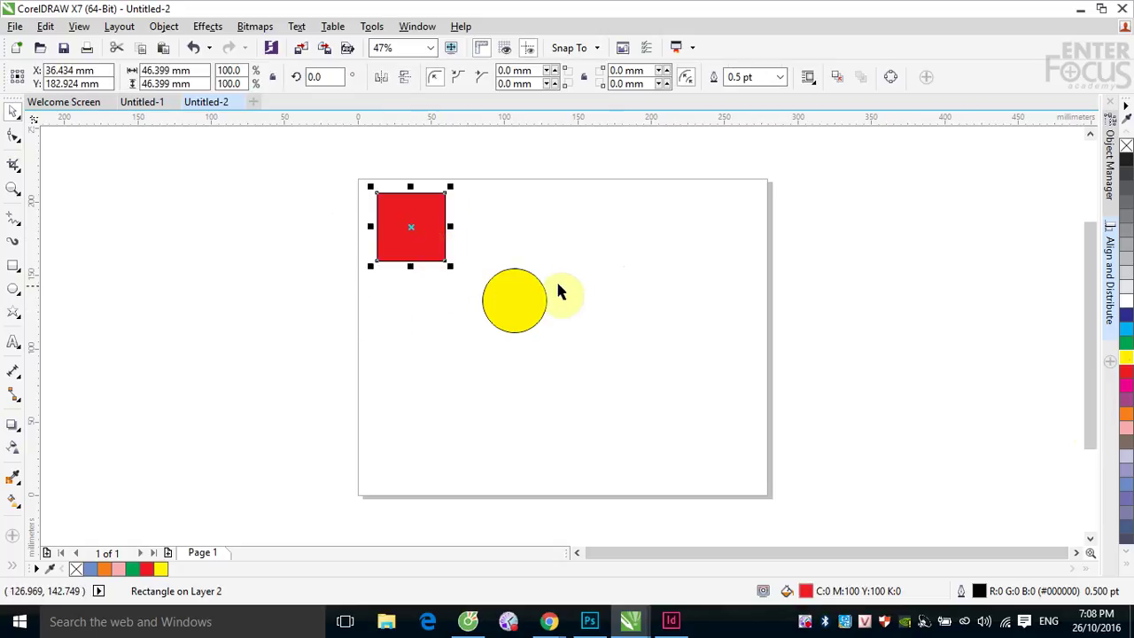
click(580, 252)
drag(520, 306, 450, 266)
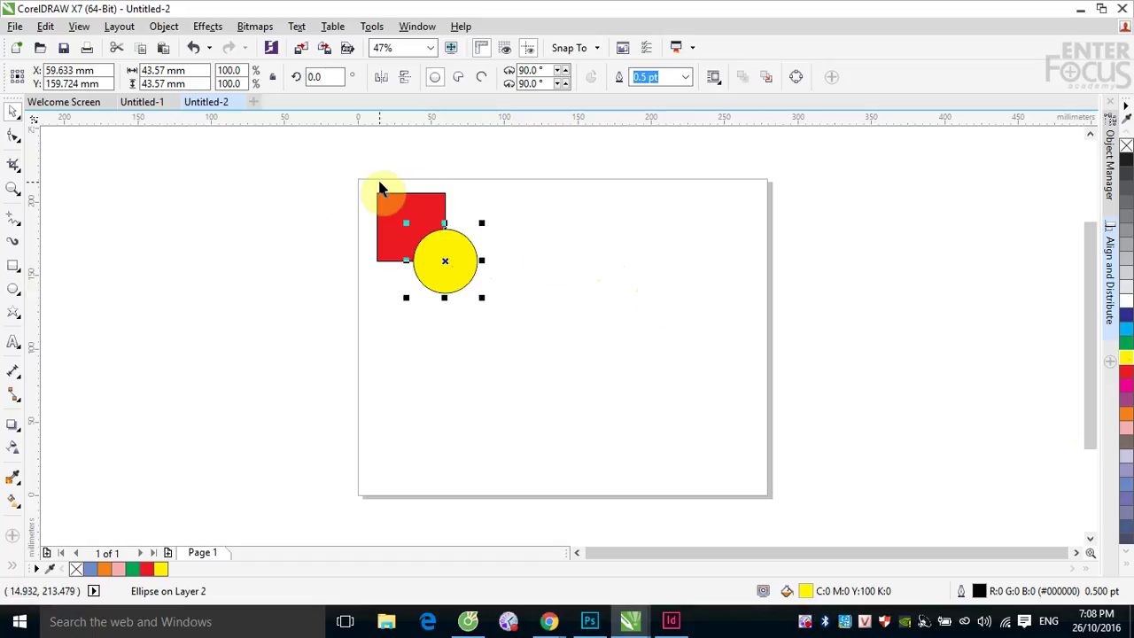
Place a copy of the overlapping pair directly below it and move the copied circle clear of its square.
drag(347, 162, 511, 320)
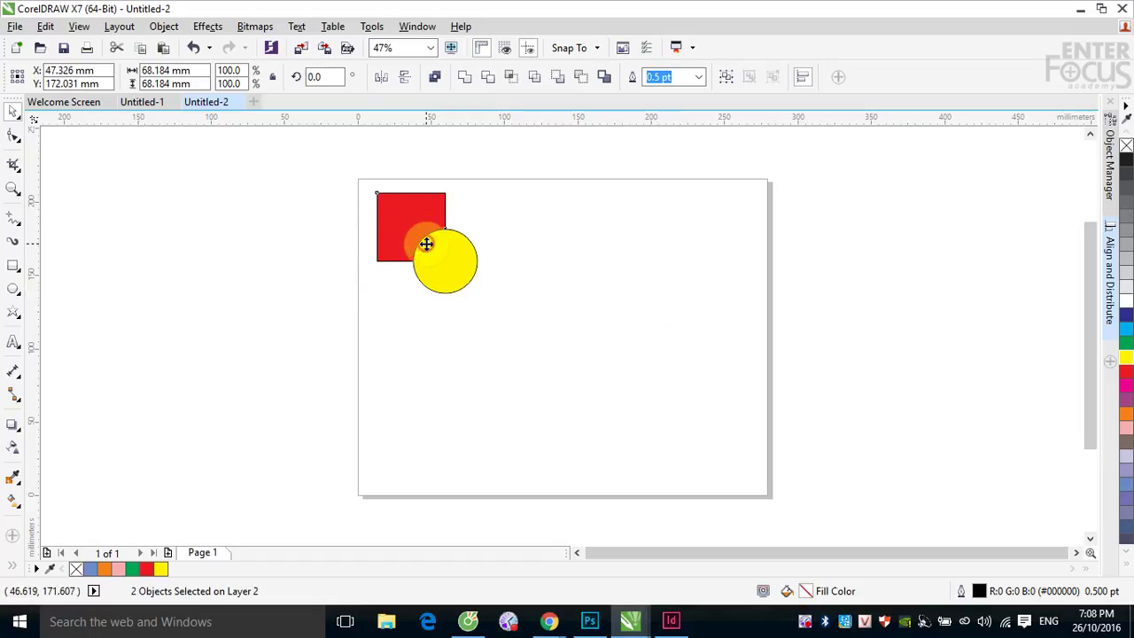
drag(428, 240, 426, 359)
right_click(431, 363)
click(545, 352)
mouse_move(481, 382)
mouse_down()
mouse_move(499, 387)
mouse_move(497, 376)
mouse_up()
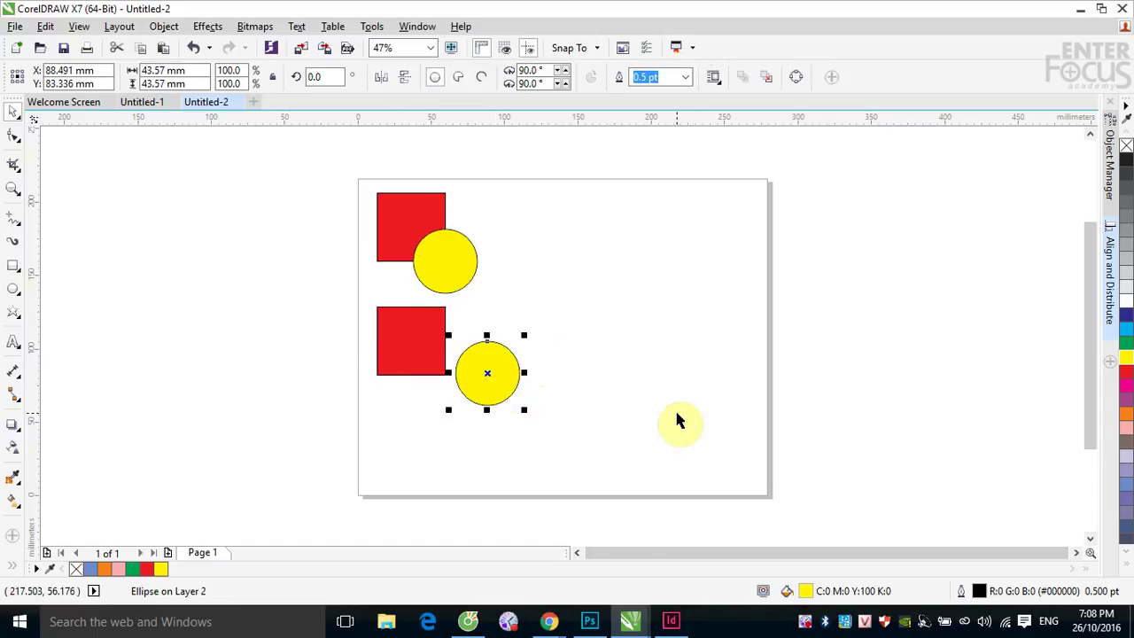
Copy the top overlapping pair to the bottom of the page and centre the copied circle on its square horizontally and vertically.
click(676, 415)
drag(359, 182, 496, 302)
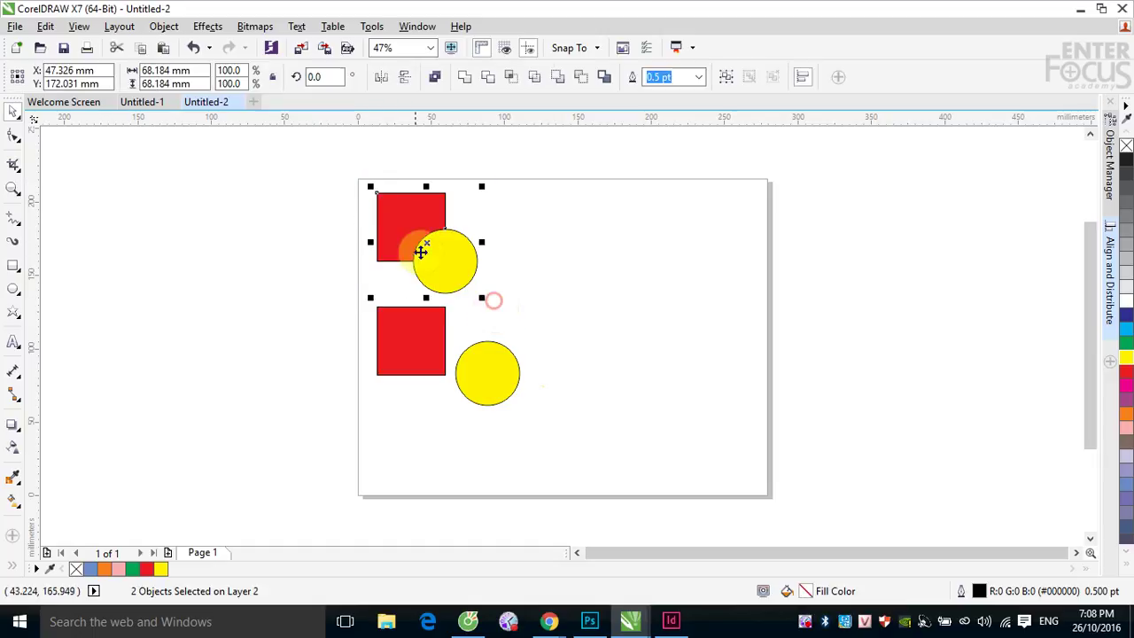
drag(423, 243, 433, 452)
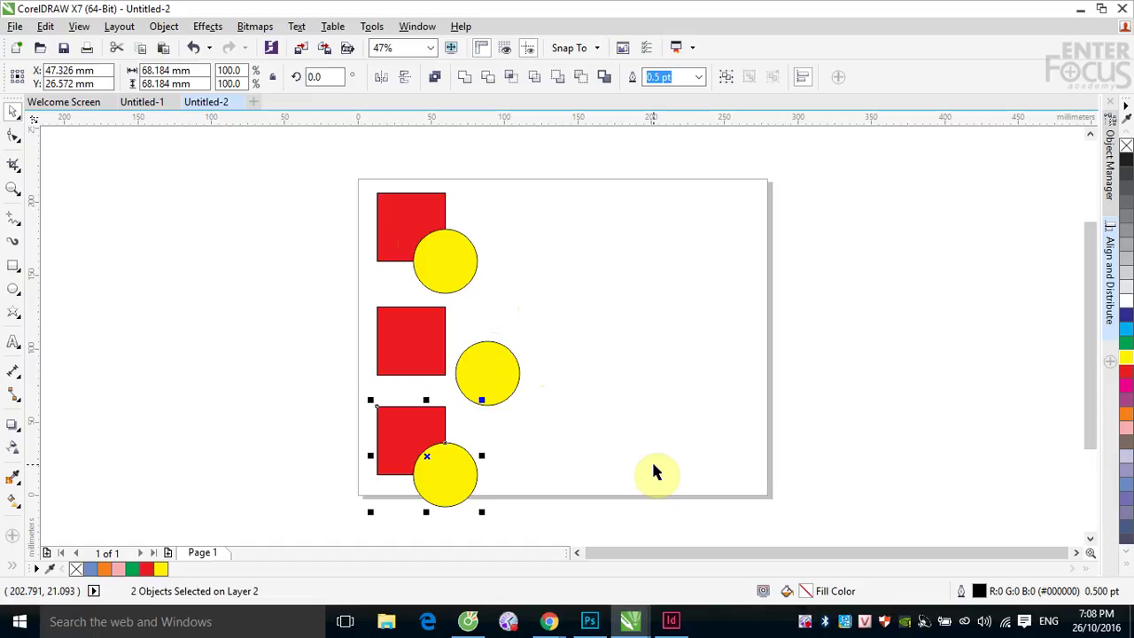
key(c)
key(e)
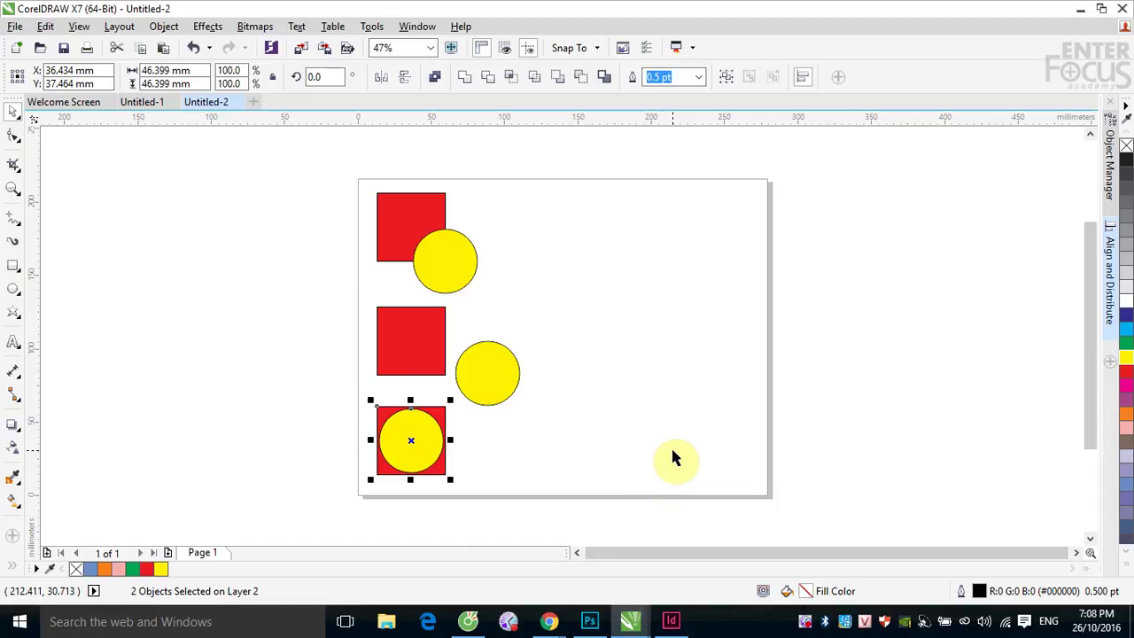
click(674, 443)
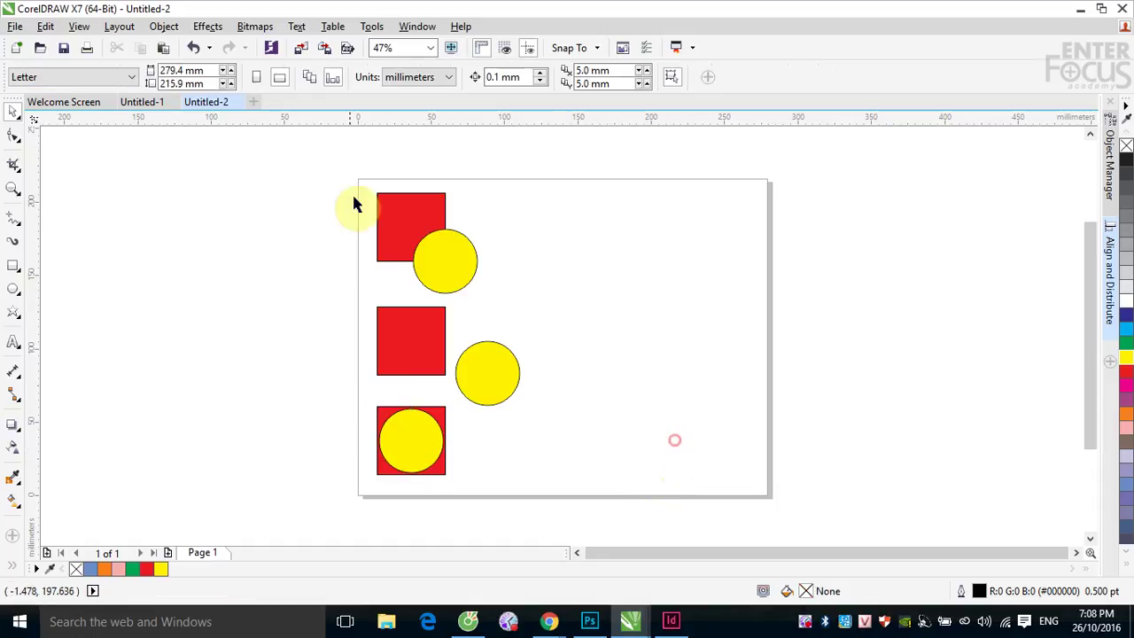
drag(351, 177, 534, 511)
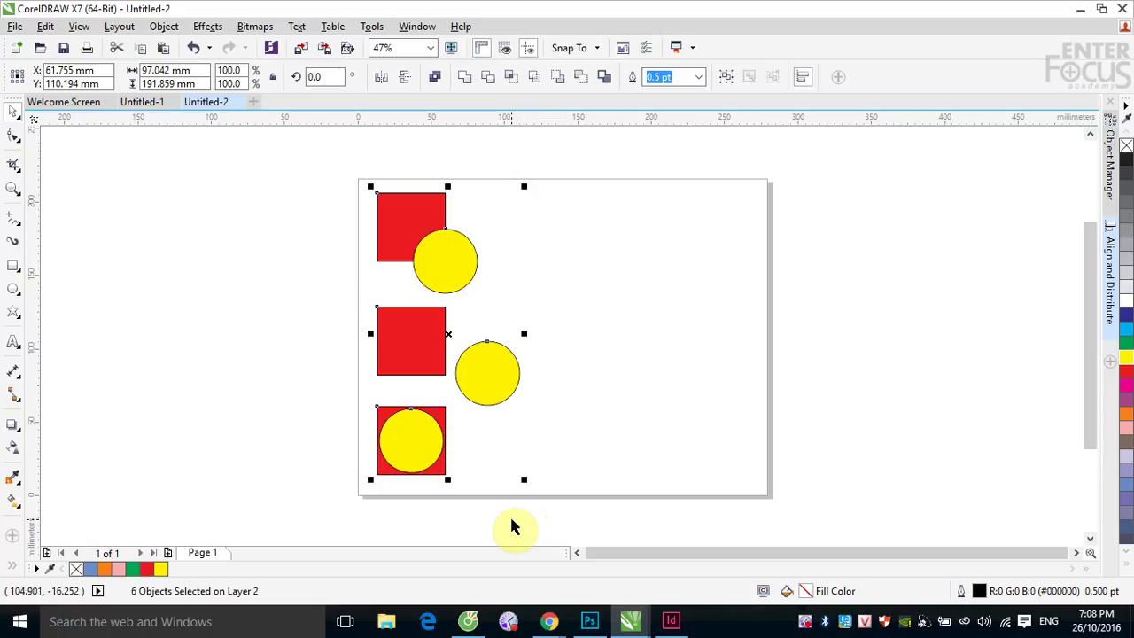
click(603, 261)
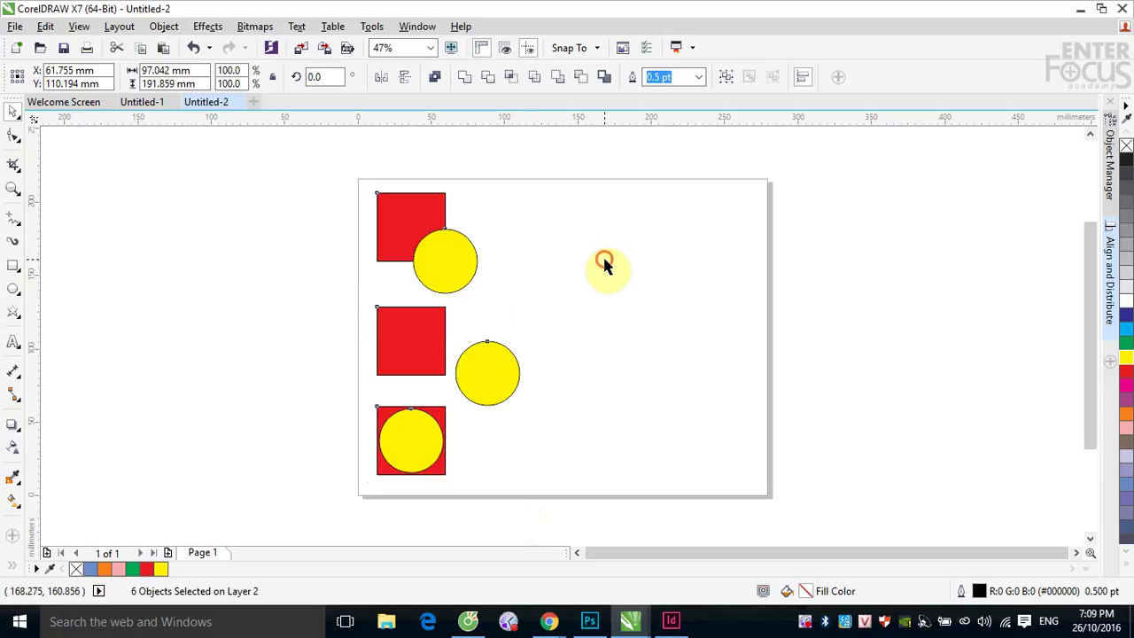
Try to weld the top overlapping square and circle after selecting both at once, and undo the weld.
drag(357, 176, 498, 300)
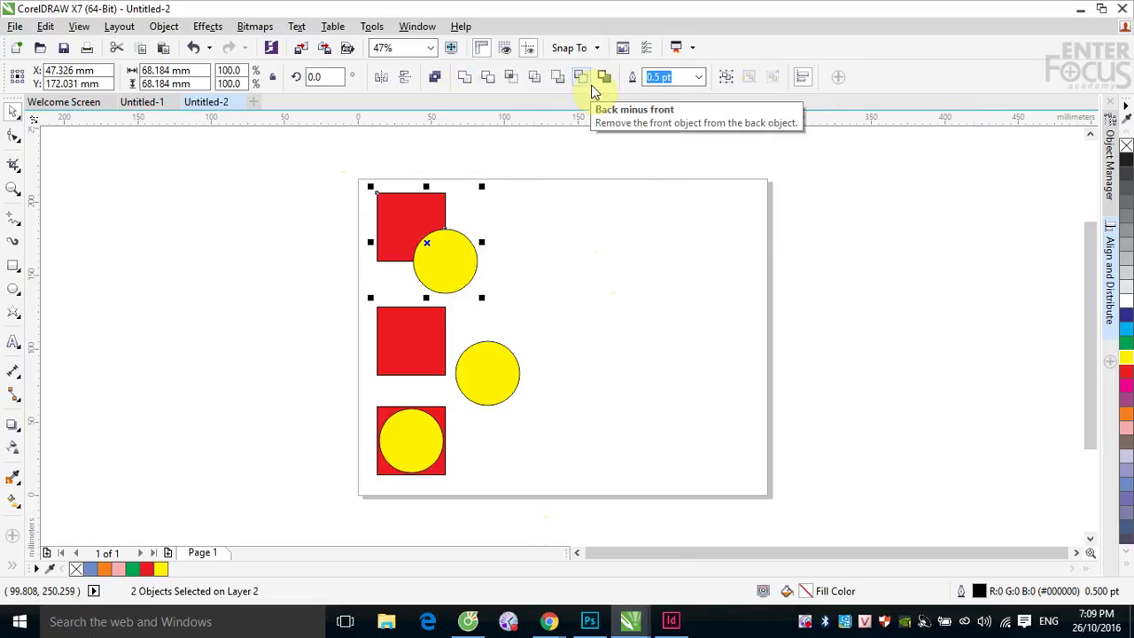
click(803, 76)
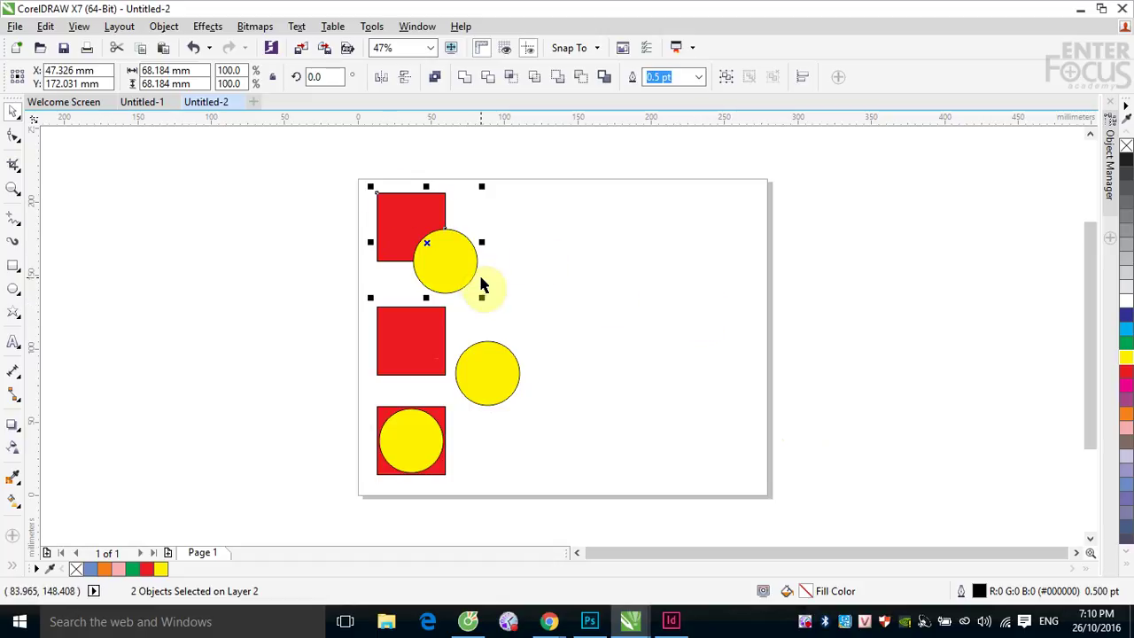
click(464, 81)
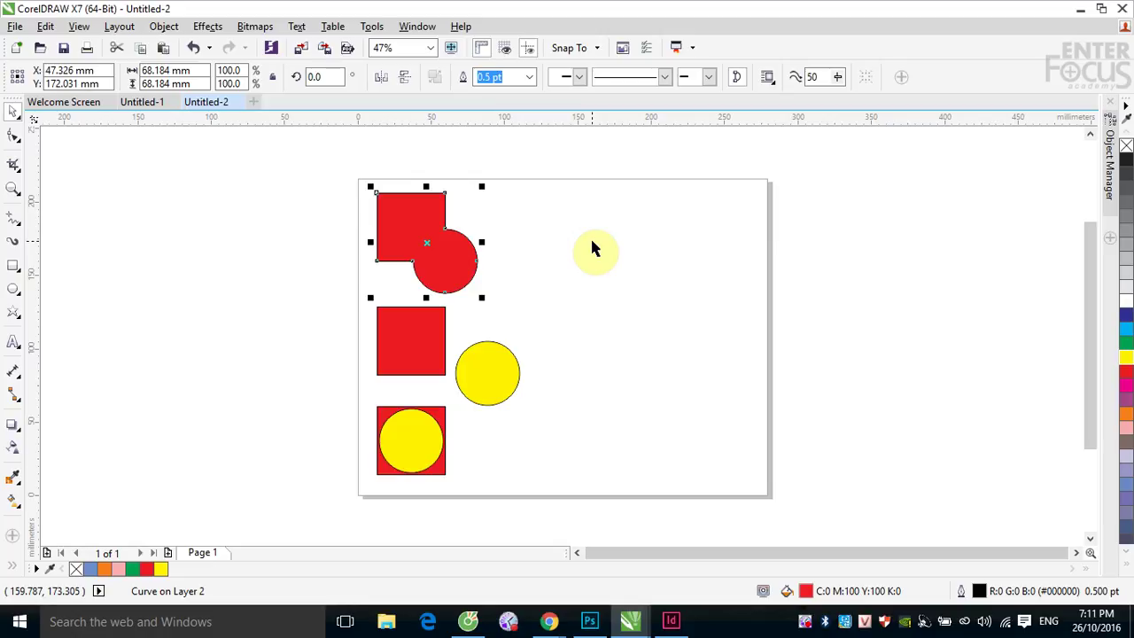
key(ctrl+z)
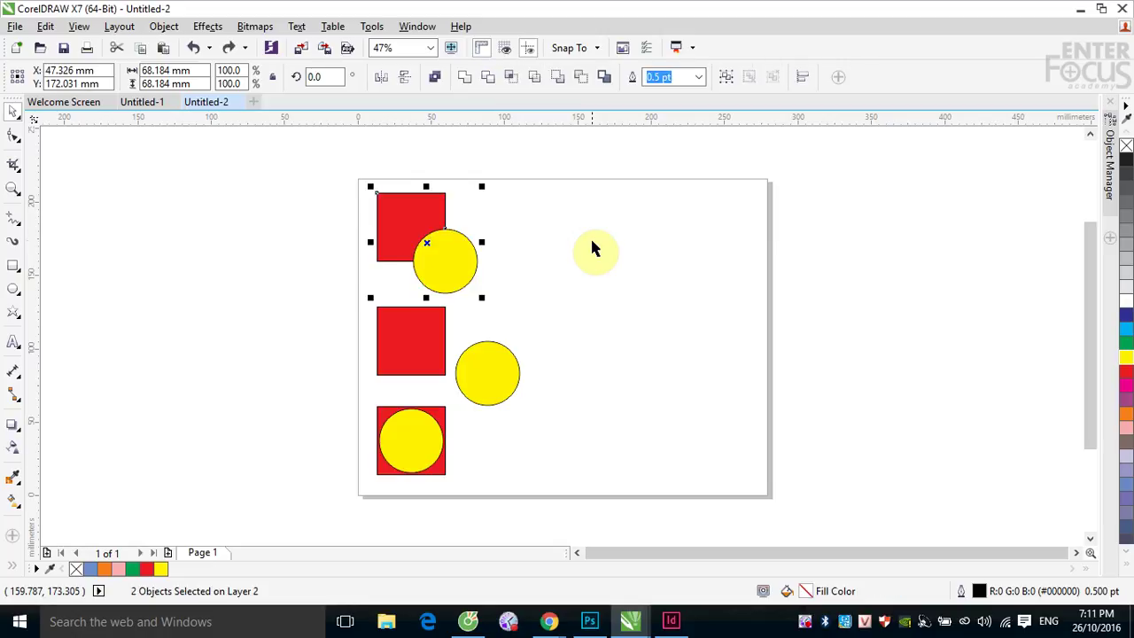
Weld the top overlapping pair into one shape, selecting the red square first and the yellow circle last.
click(562, 233)
drag(341, 163, 513, 307)
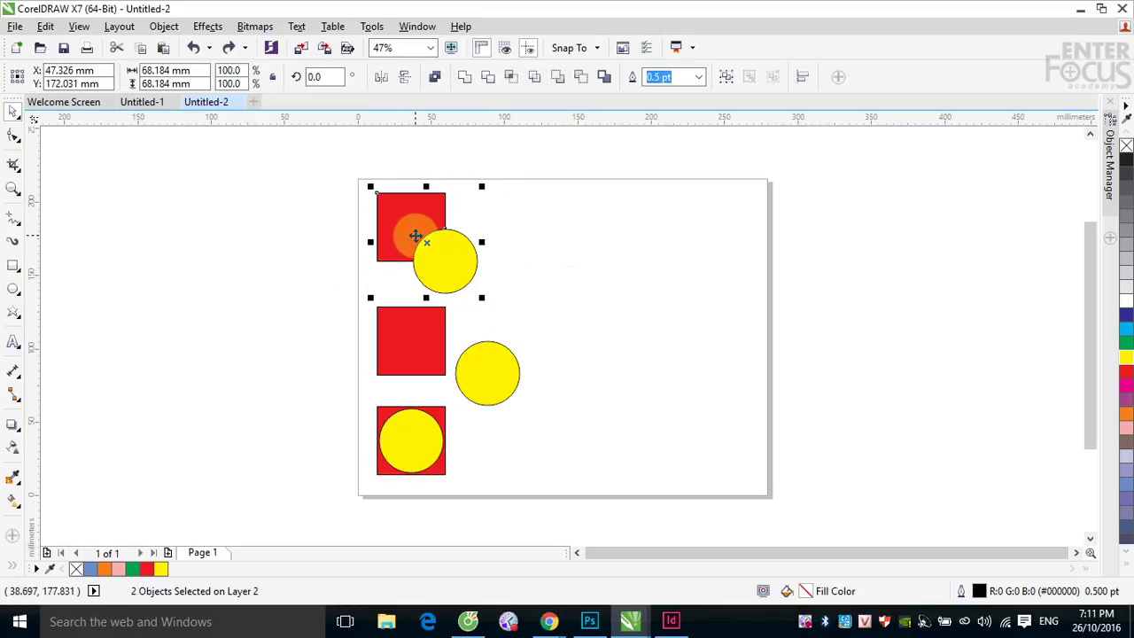
click(577, 213)
click(405, 207)
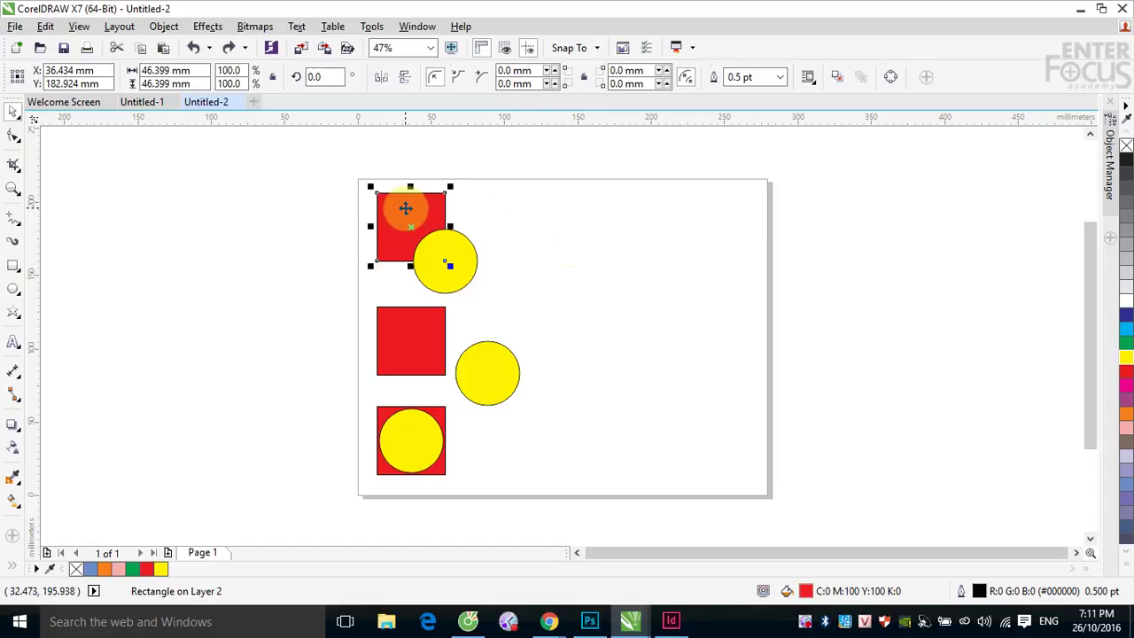
shift+click(451, 273)
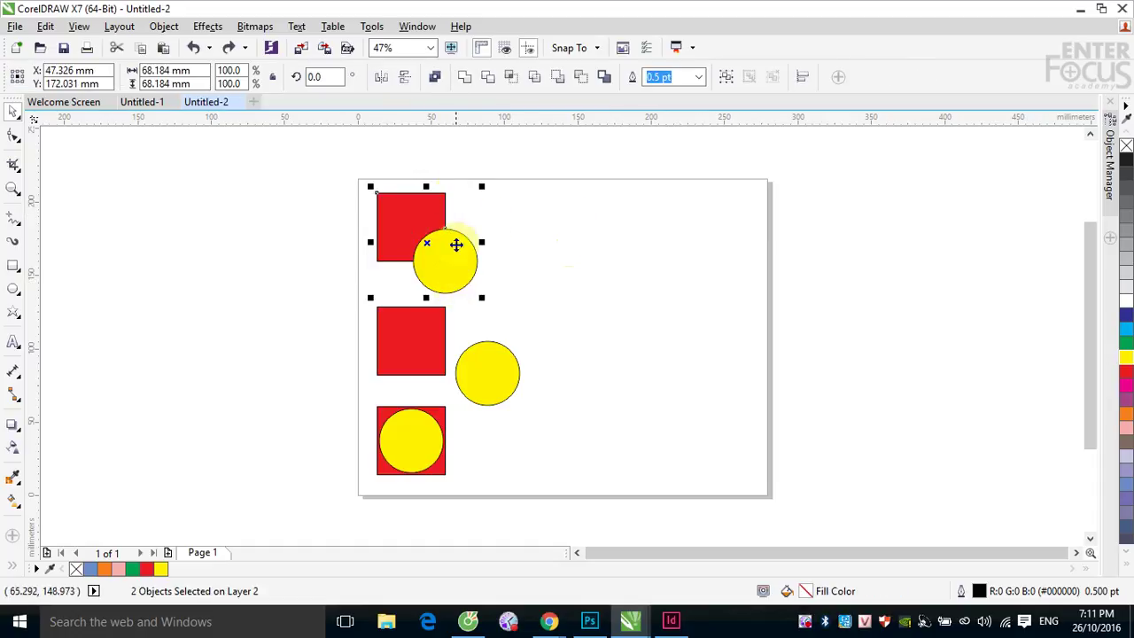
click(464, 78)
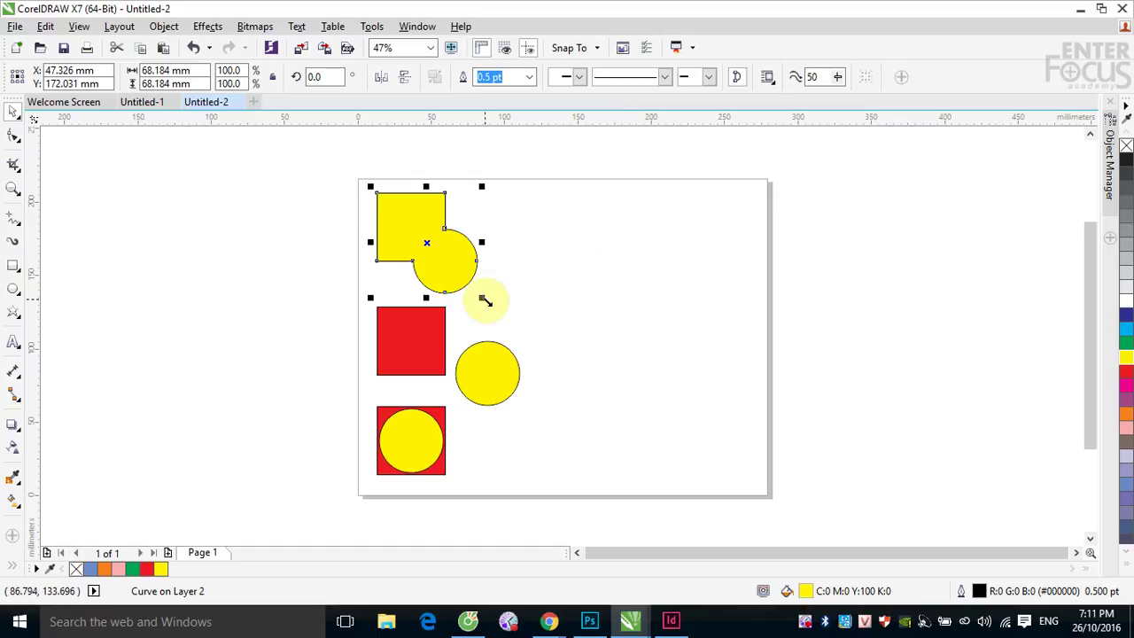
click(553, 311)
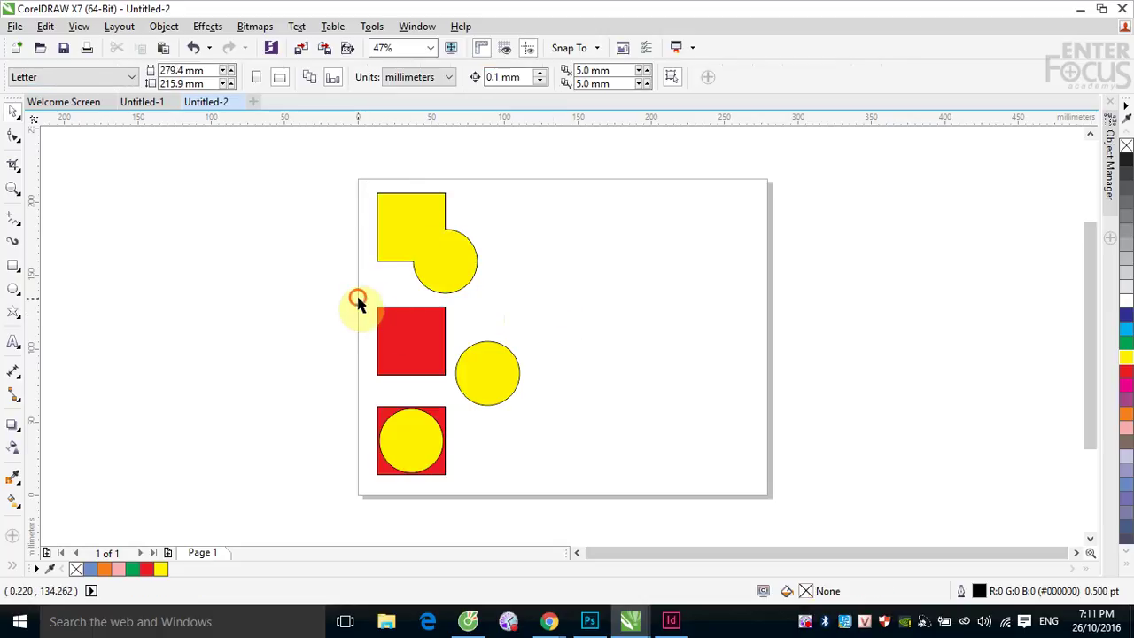
Weld the separated square and circle in the middle of the column into one object.
drag(358, 299, 553, 410)
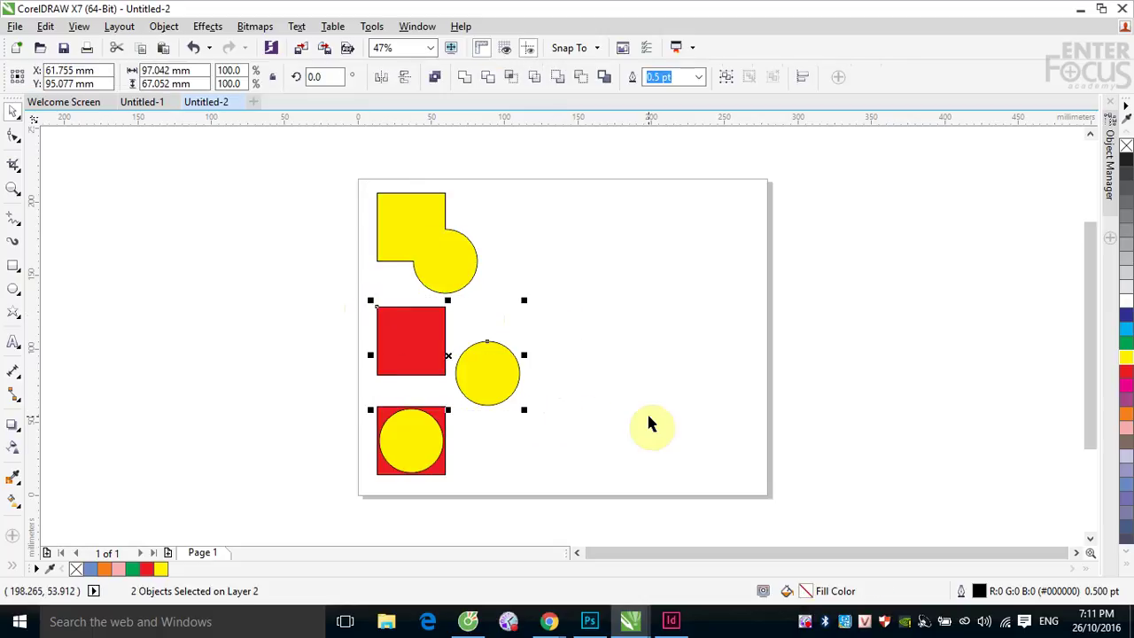
click(467, 82)
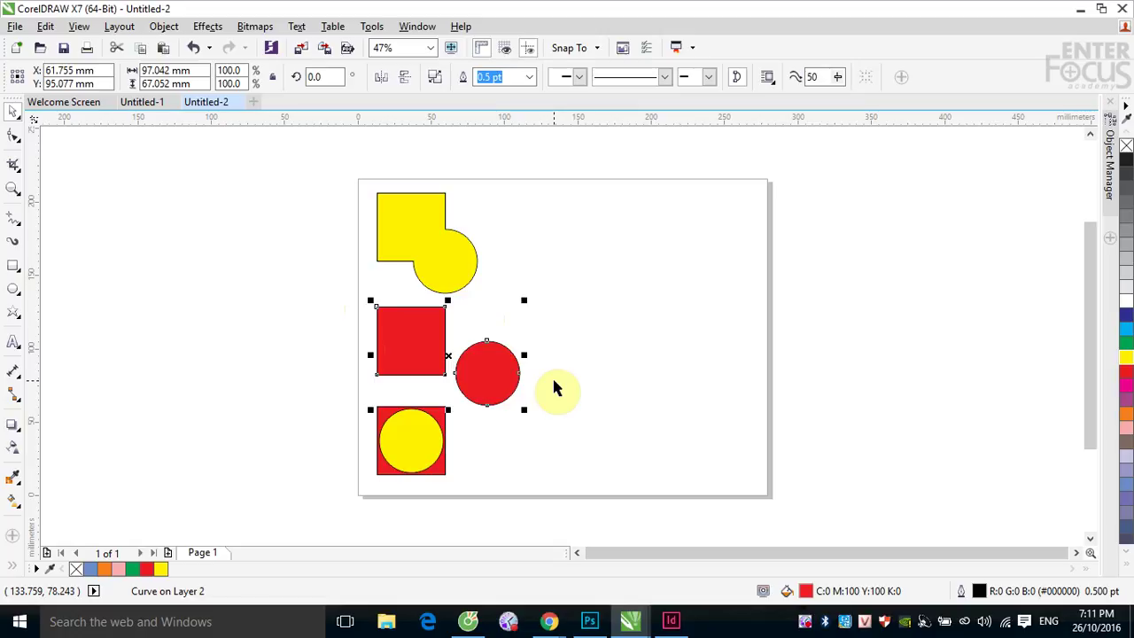
click(600, 342)
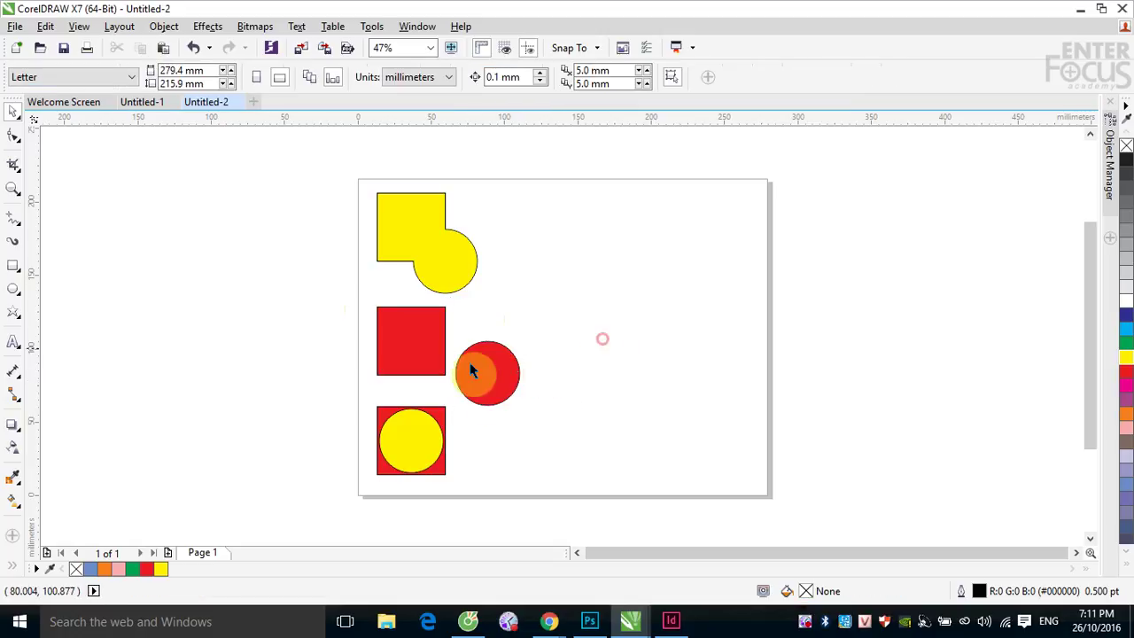
Try moving the welded middle square and circle together toward the right half of the page, and undo the move.
click(486, 372)
drag(487, 371, 688, 355)
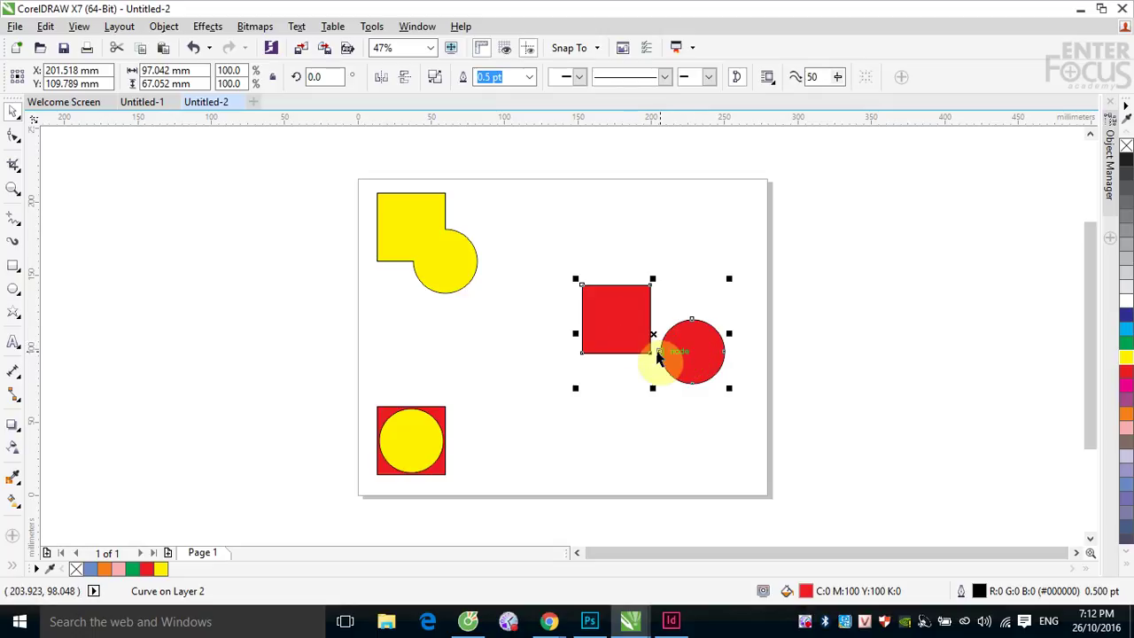
key(ctrl+z)
click(611, 406)
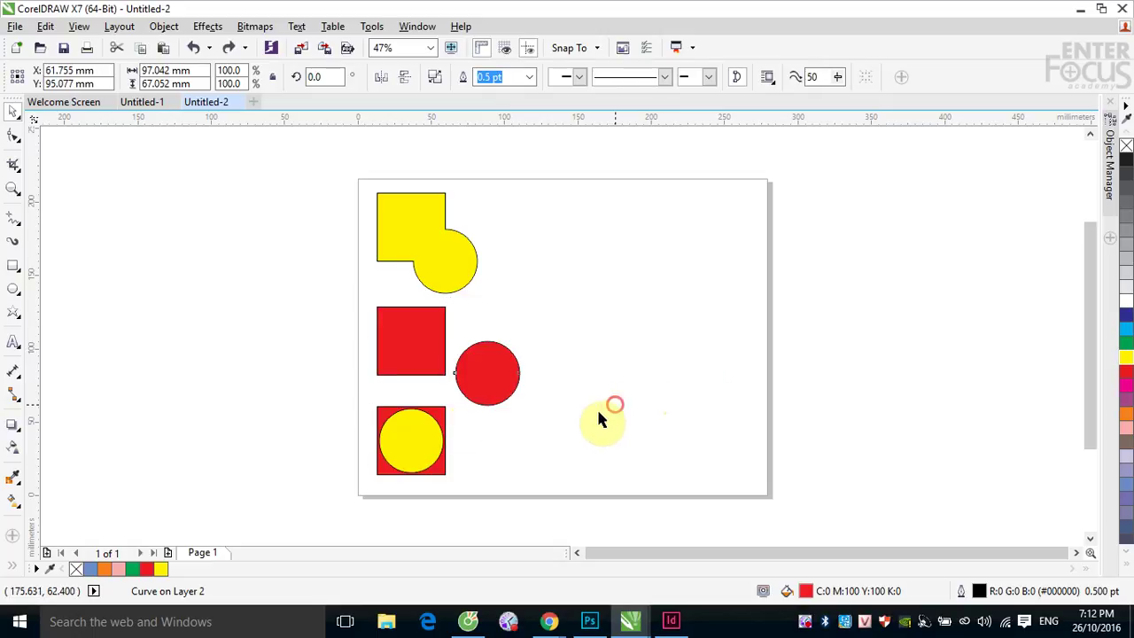
Try to weld the bottom concentric square and circle after selecting both at once, and undo the weld.
drag(361, 401, 453, 483)
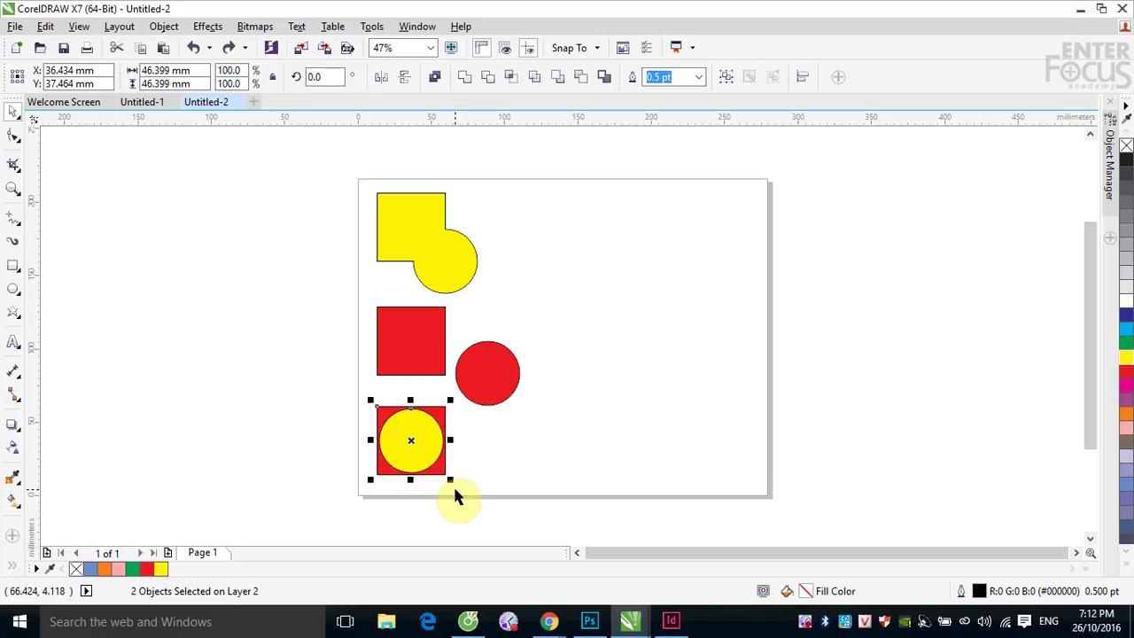
click(465, 78)
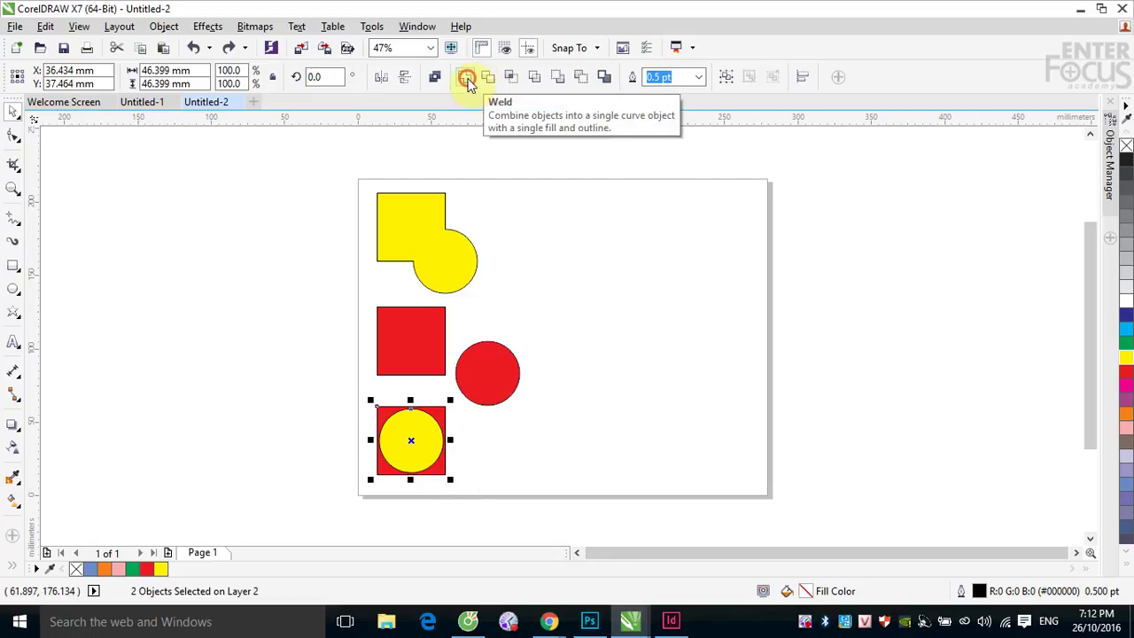
click(496, 195)
key(ctrl+z)
click(607, 298)
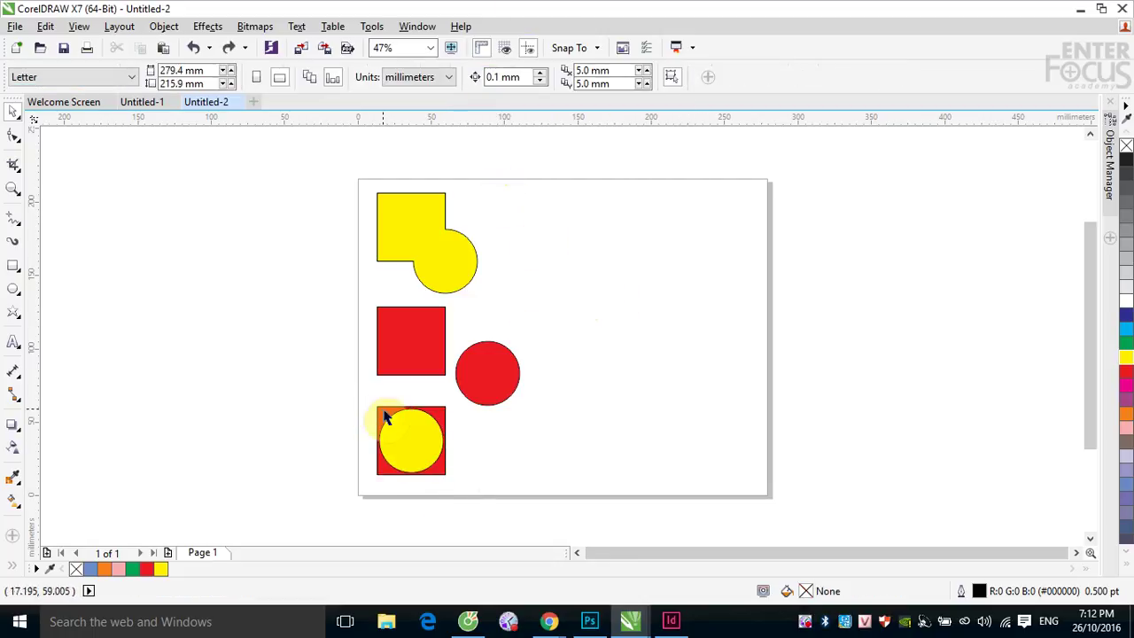
Try to weld the bottom concentric pair, selecting the red square first and the yellow circle last, and undo the weld.
click(386, 418)
shift+click(413, 431)
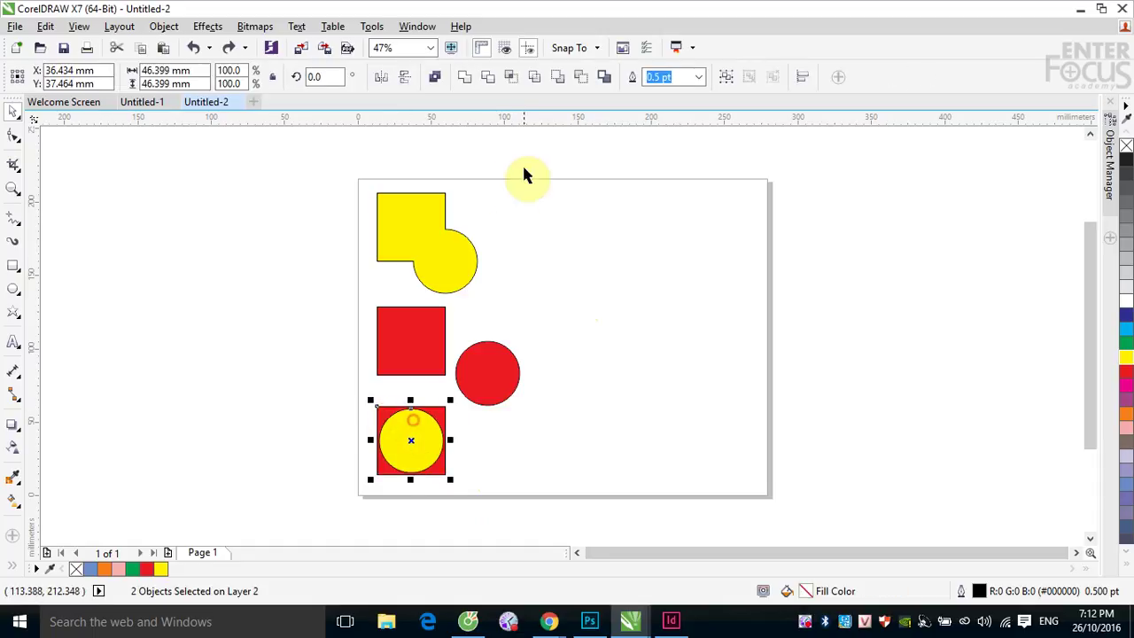
click(465, 80)
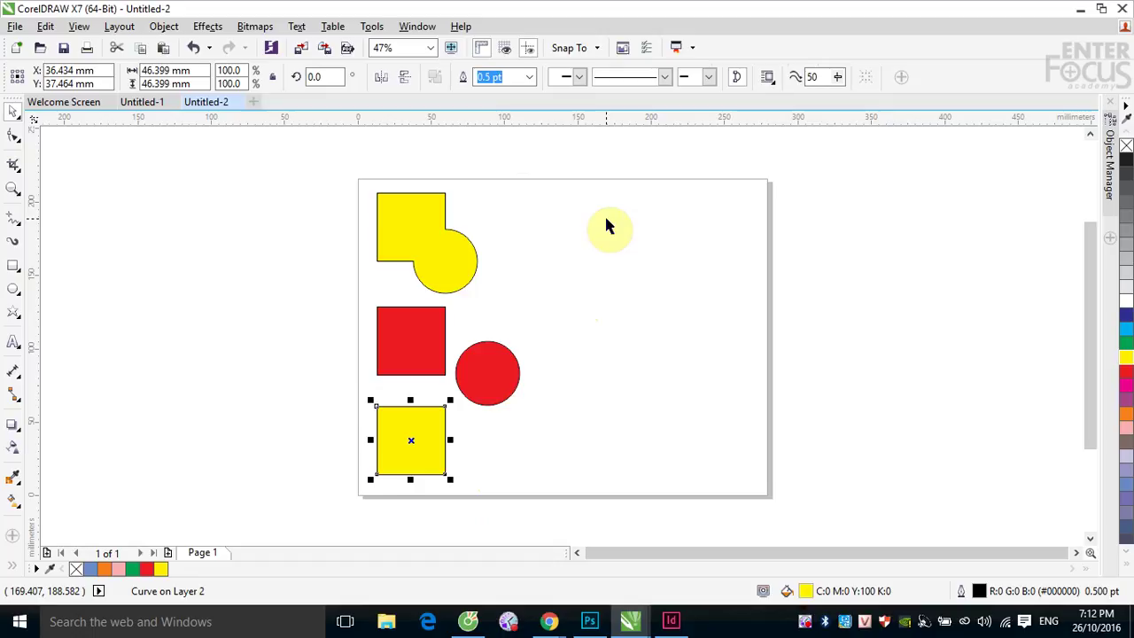
key(ctrl+z)
Delete all the square and circle shapes from the page.
drag(344, 162, 517, 516)
click(339, 158)
drag(350, 177, 590, 522)
key(Delete)
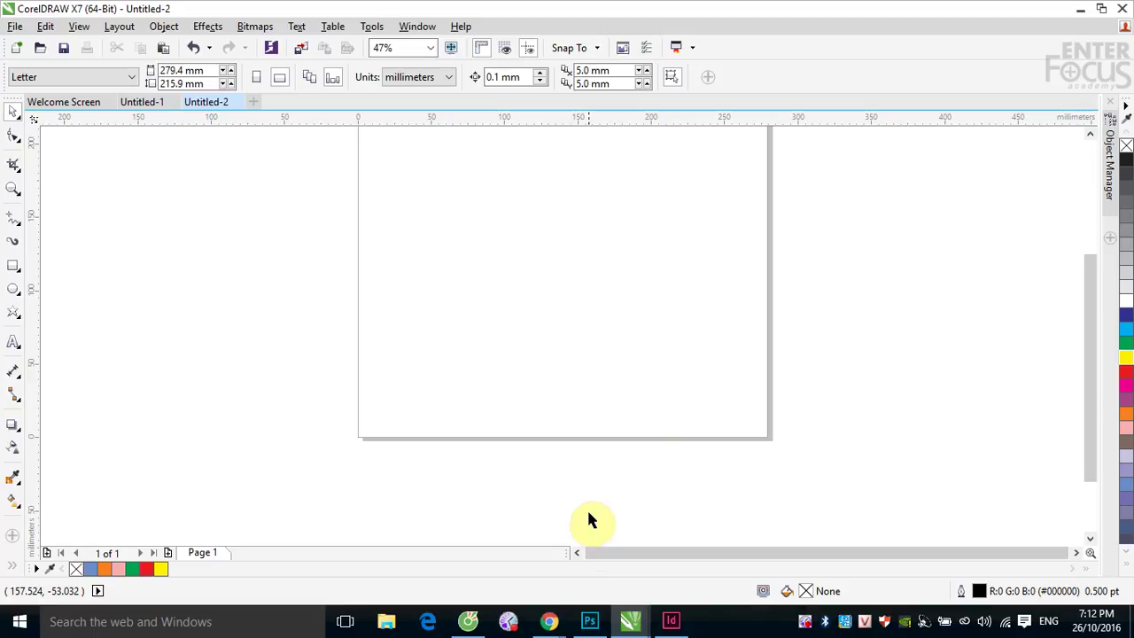
Paste the original three pairs of red squares and yellow circles onto the empty page and deselect them.
scroll(818, 355, up, 2)
scroll(820, 359, down, 2)
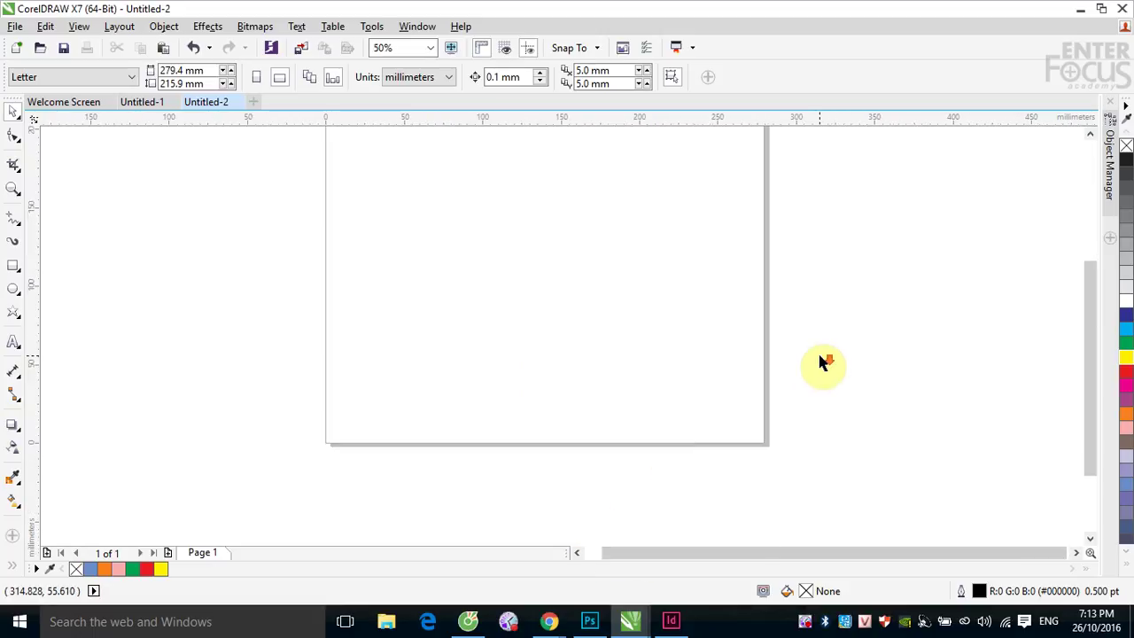
click(1090, 133)
click(1090, 134)
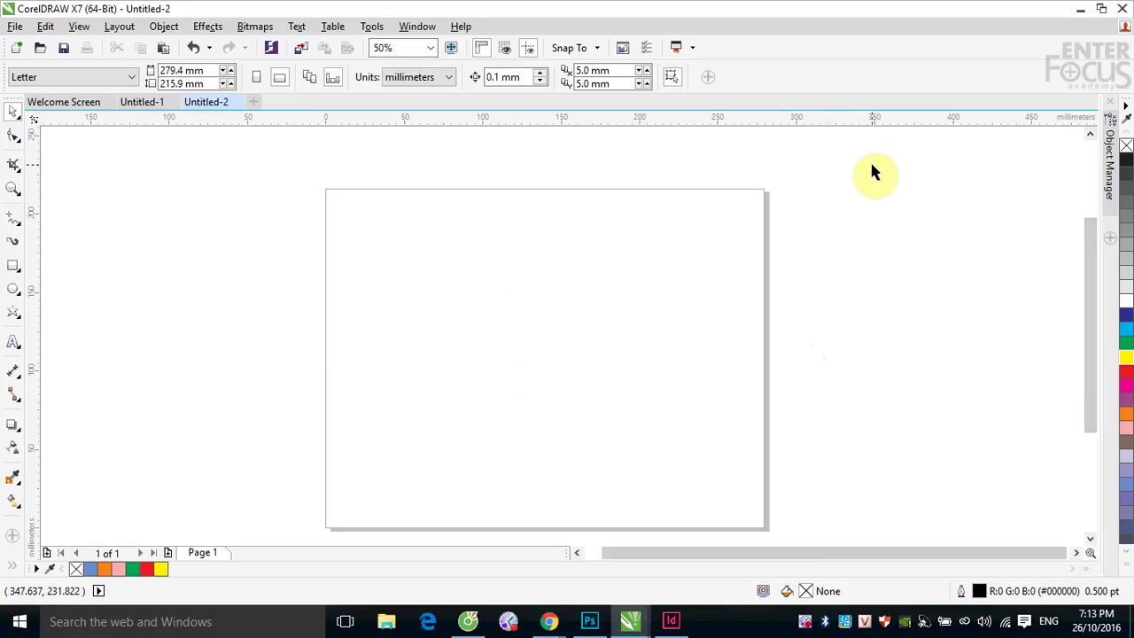
key(ctrl+v)
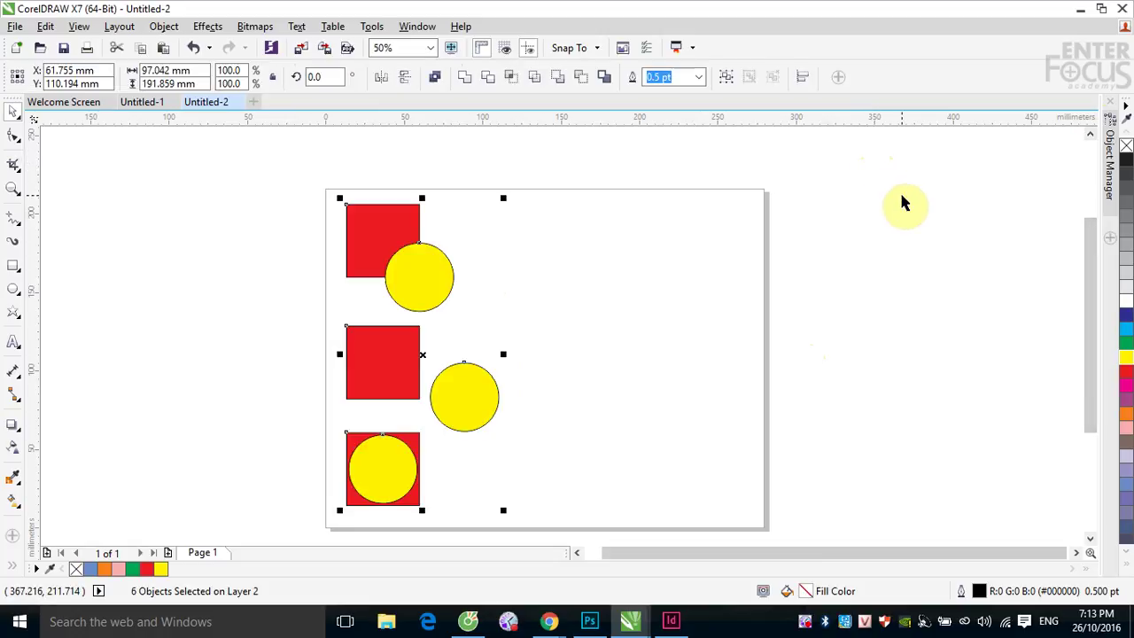
click(839, 218)
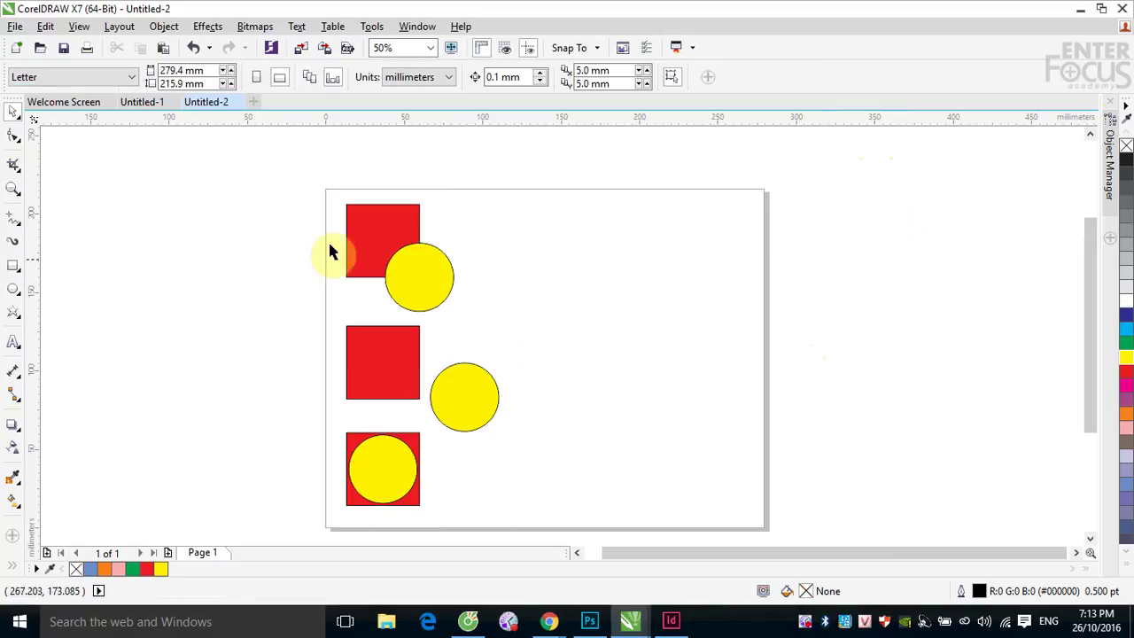
Try trimming the top red square with the yellow circle, selecting both at once, and undo the trim and the circle's move.
drag(325, 179, 460, 319)
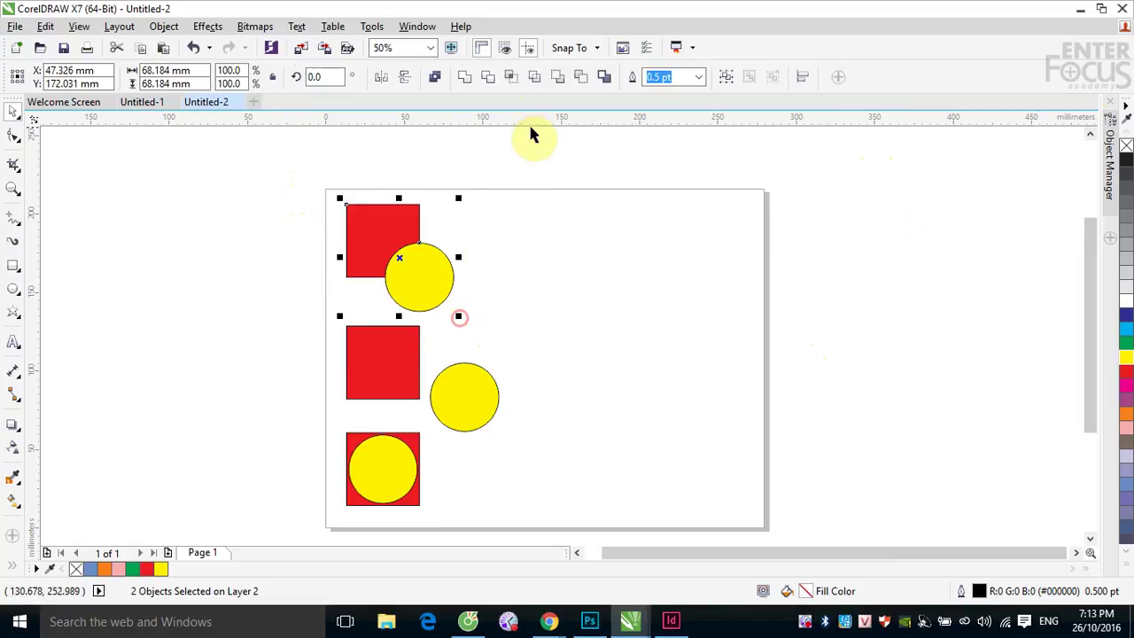
click(490, 83)
click(481, 296)
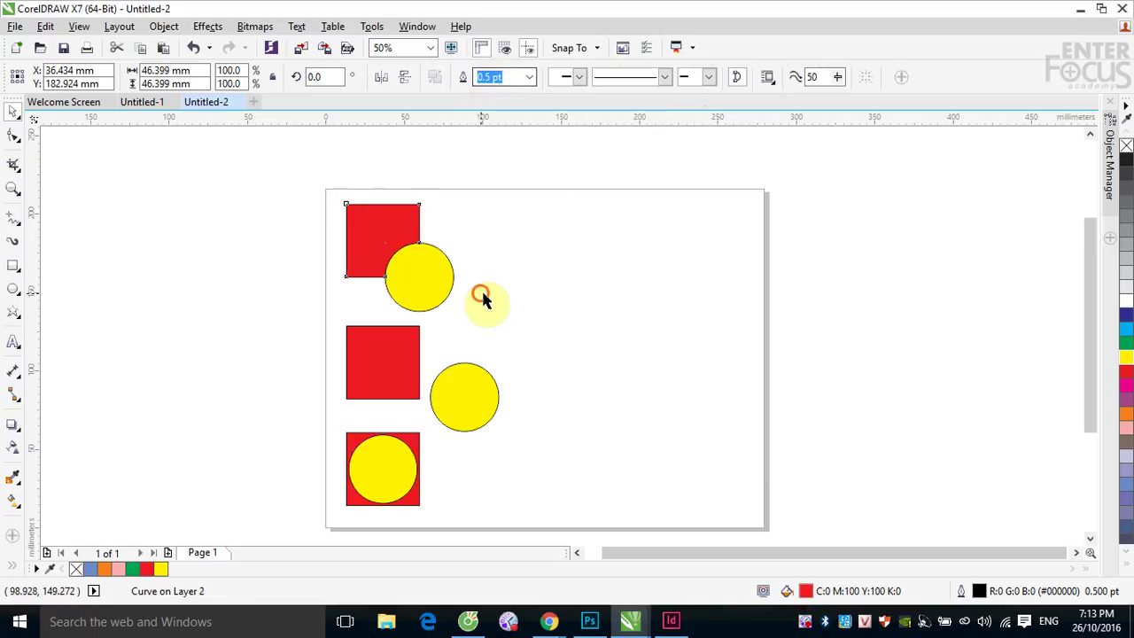
drag(408, 285, 456, 291)
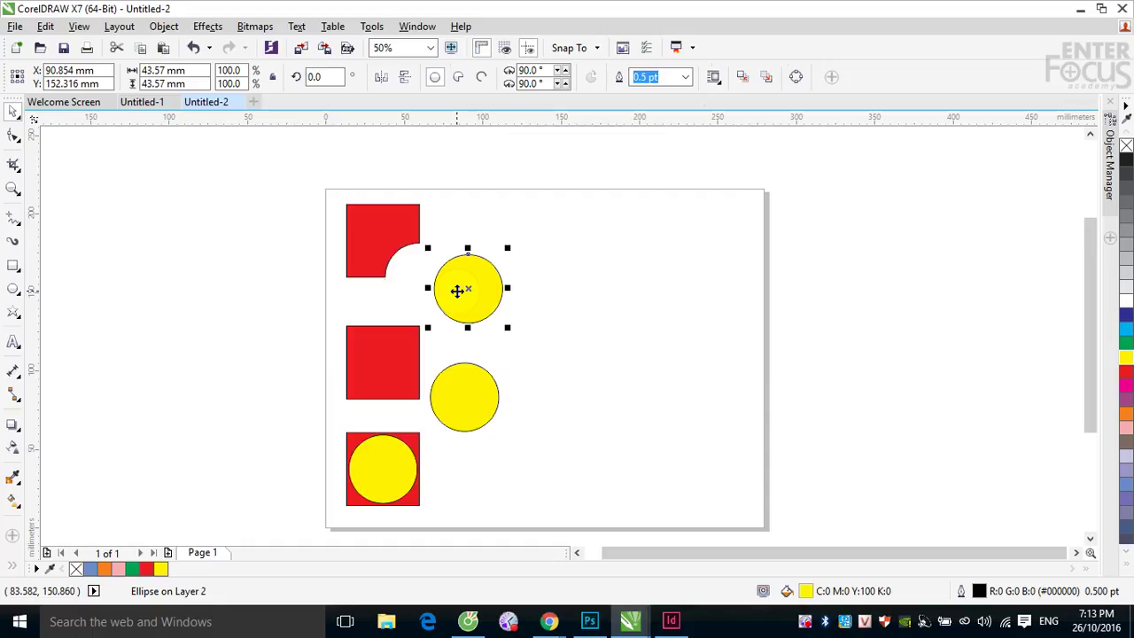
key(ctrl+z)
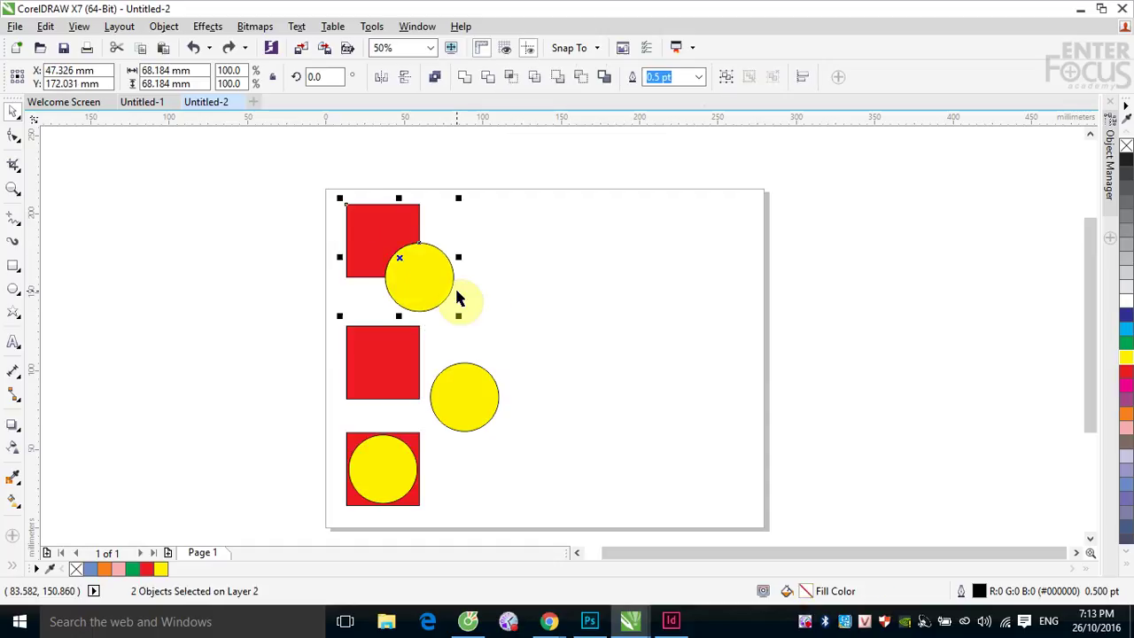
click(492, 286)
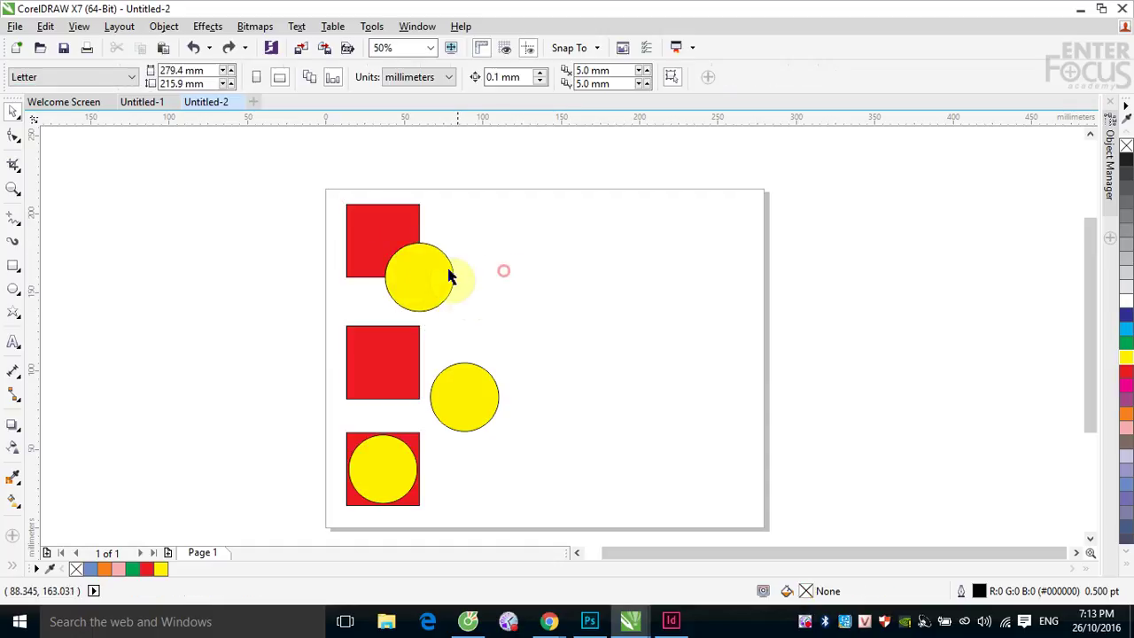
Trim the top yellow circle with the overlapping red square, selecting the square first and the circle last.
click(359, 233)
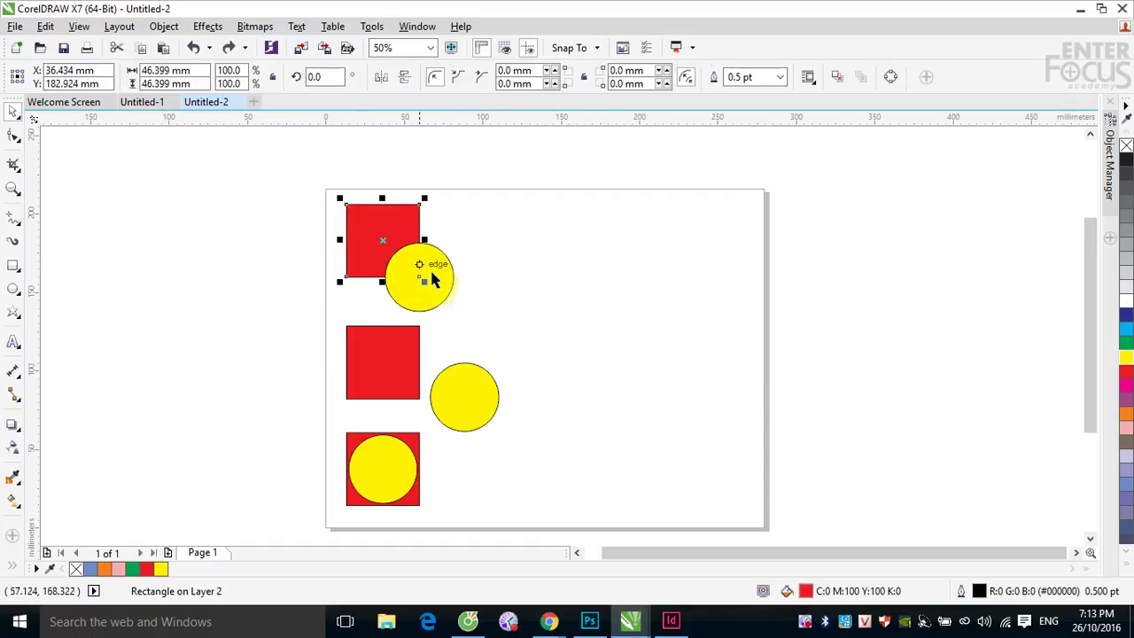
shift+click(441, 275)
click(487, 76)
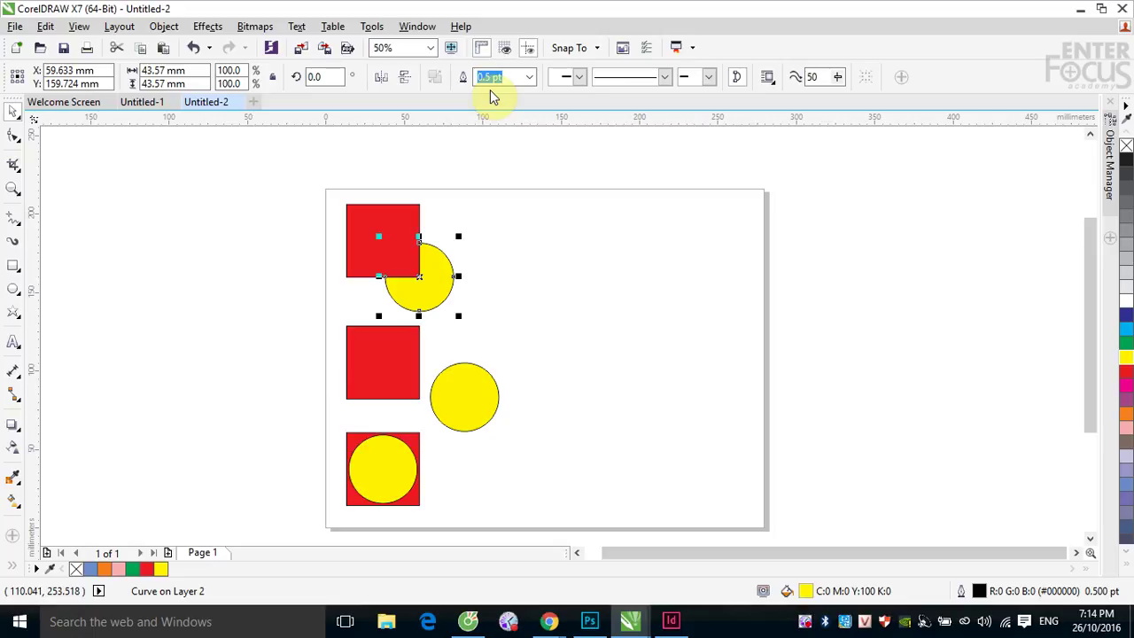
Try to trim the middle separated pair and the bottom concentric pair, selecting each pair at once, and undo both trims.
drag(304, 310, 532, 435)
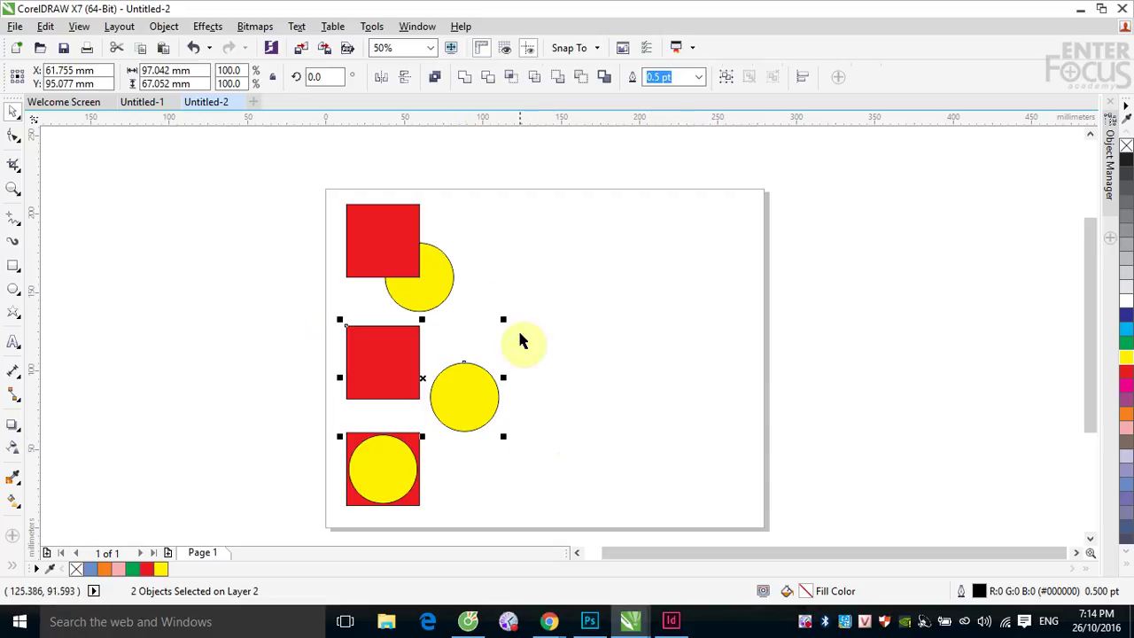
click(489, 78)
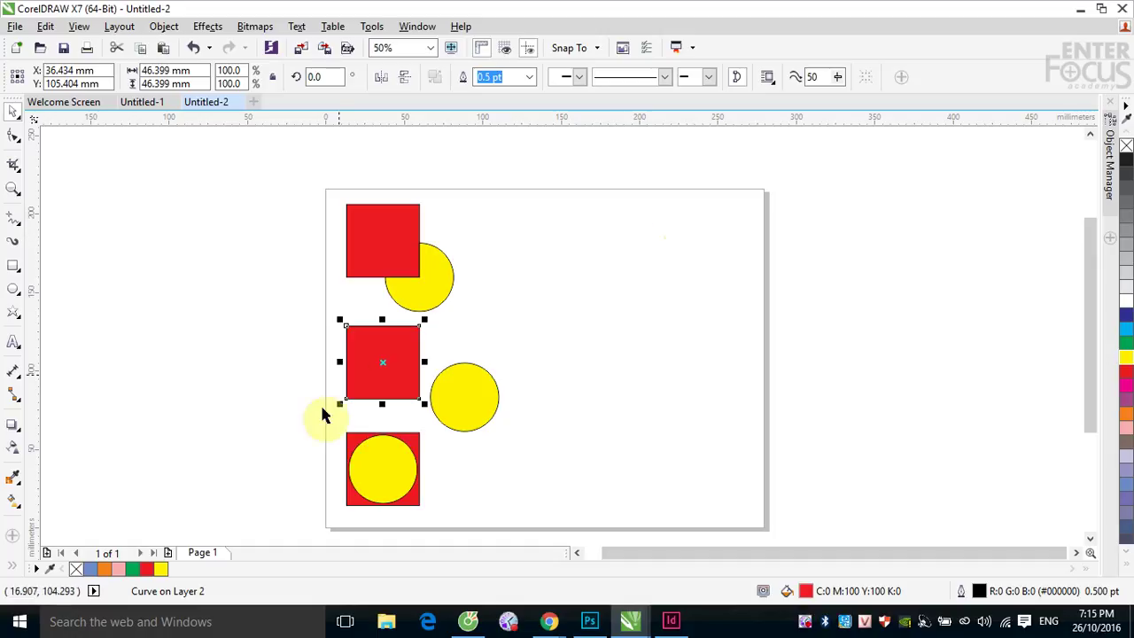
drag(320, 423, 443, 518)
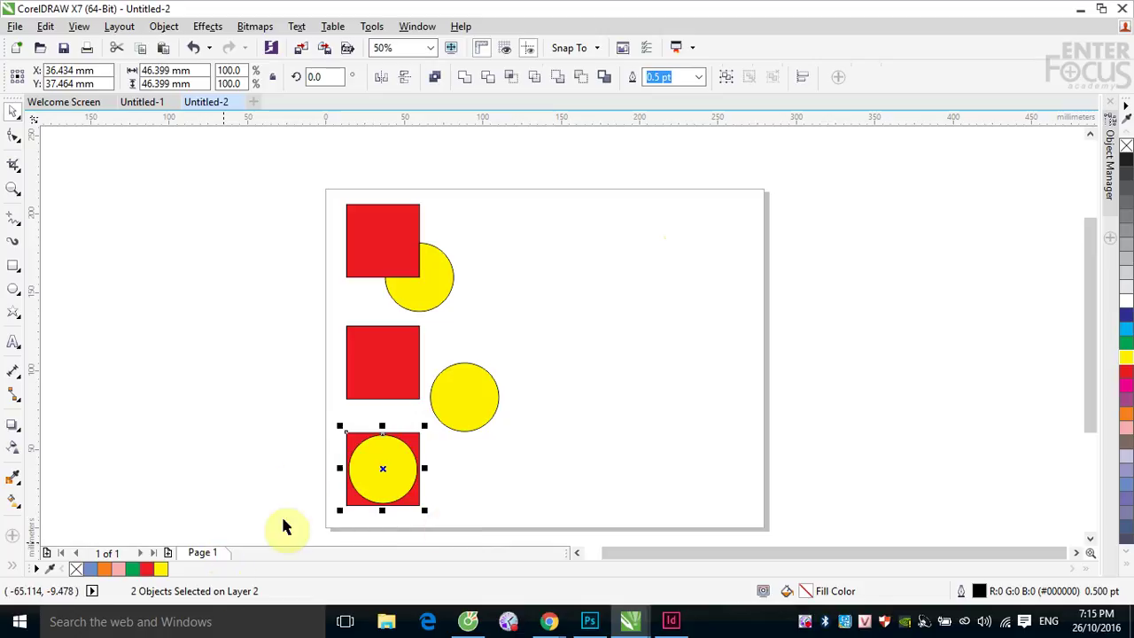
click(493, 81)
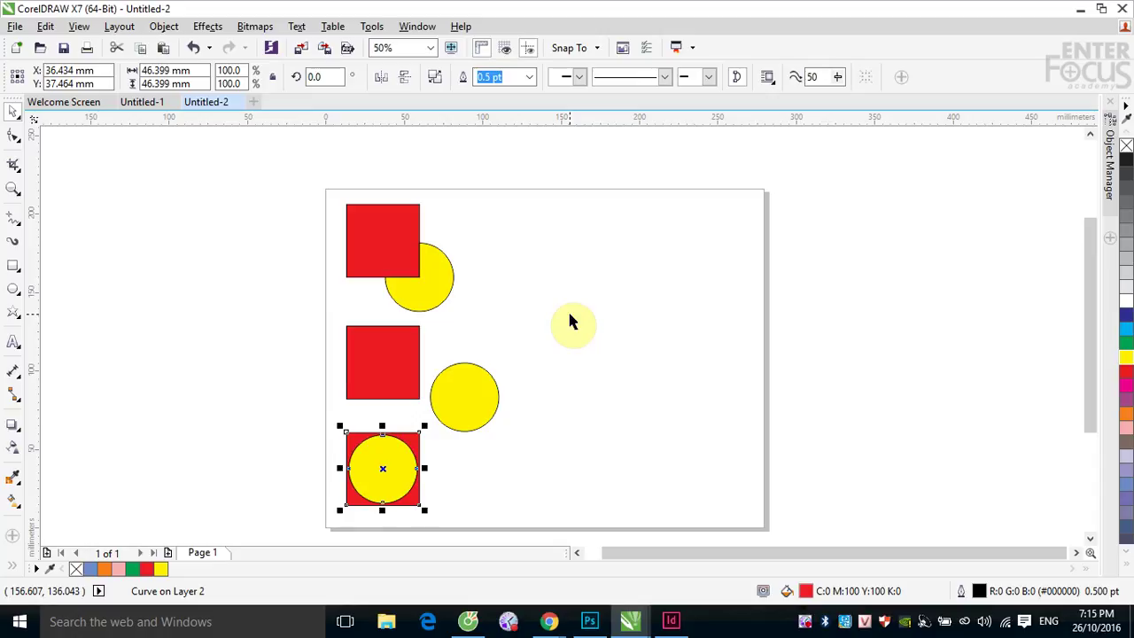
key(ctrl+z)
key(ctrl+z)
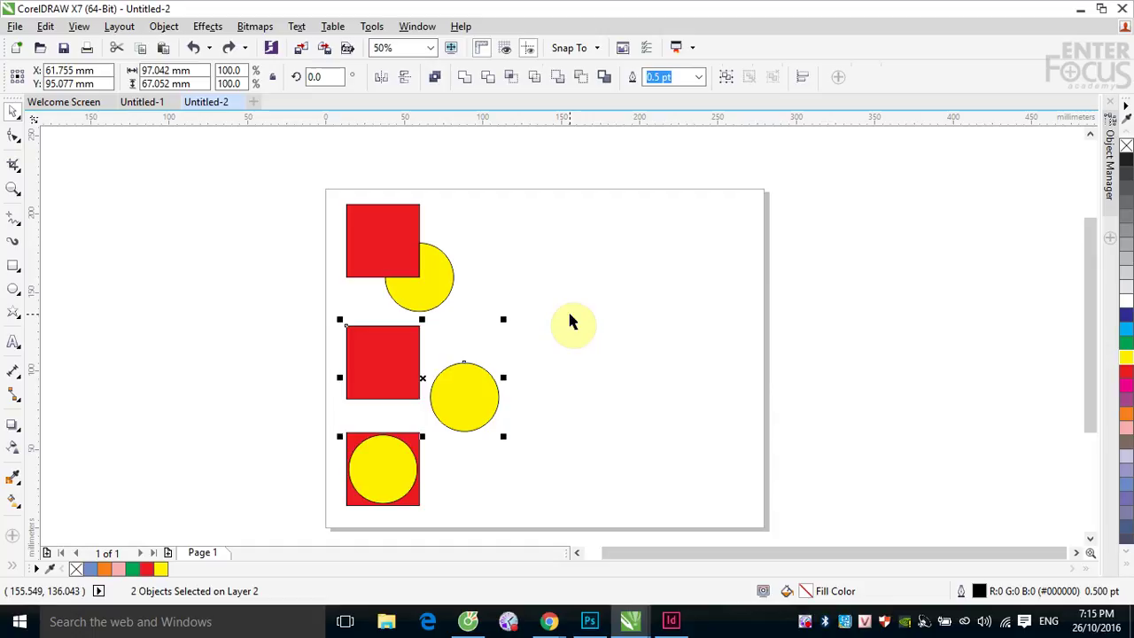
click(587, 332)
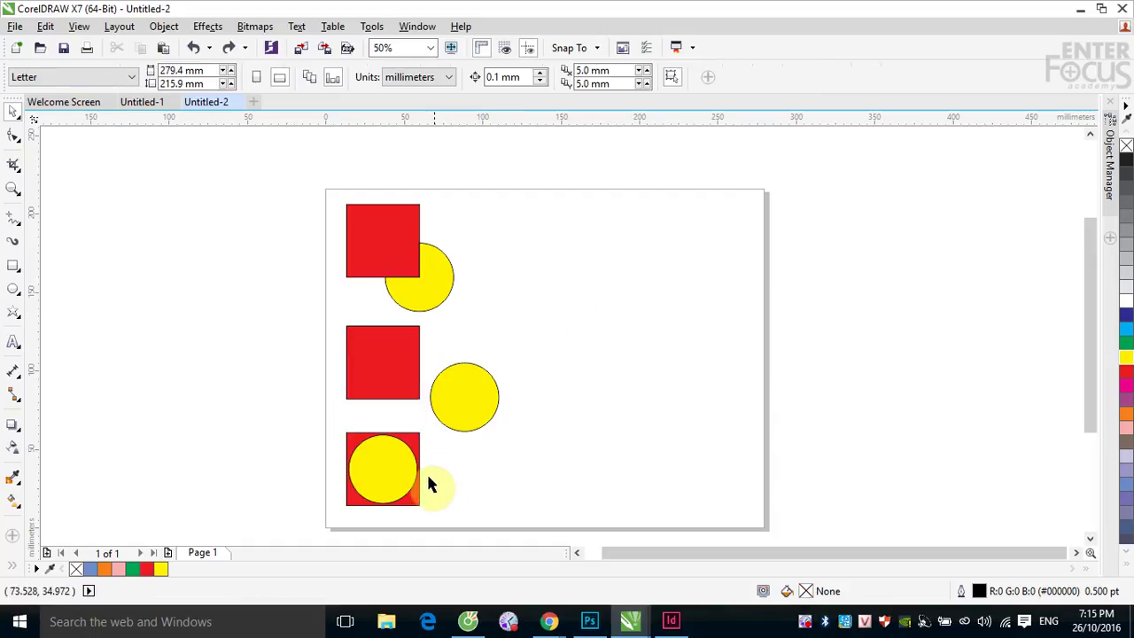
Try to trim the bottom concentric pair, selecting the red square first and the yellow circle last.
click(351, 442)
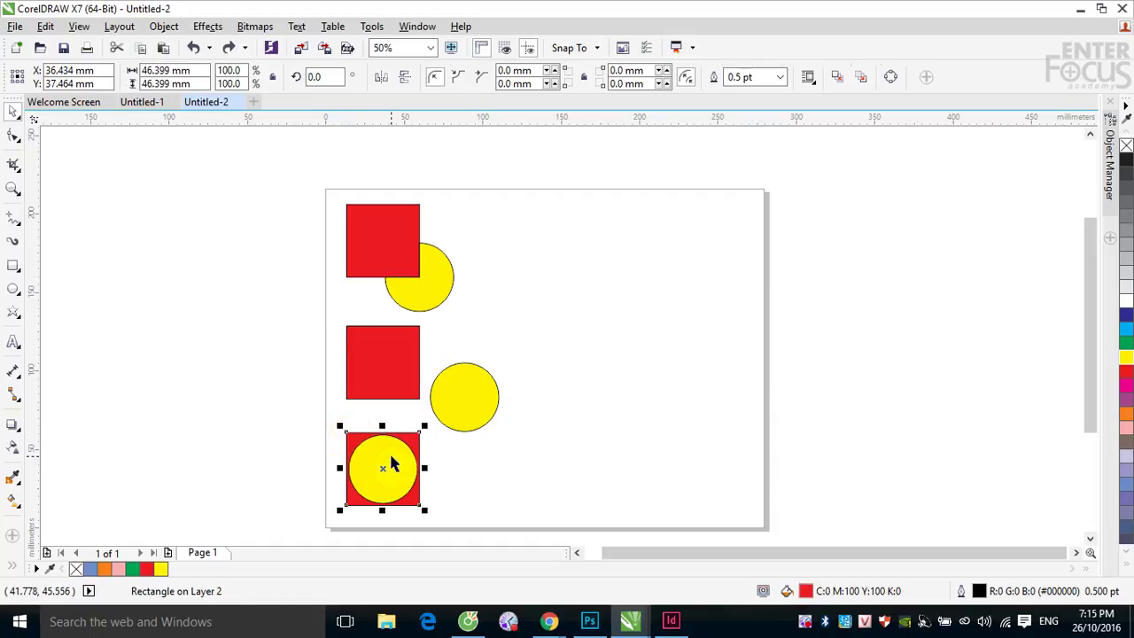
shift+click(393, 464)
click(491, 81)
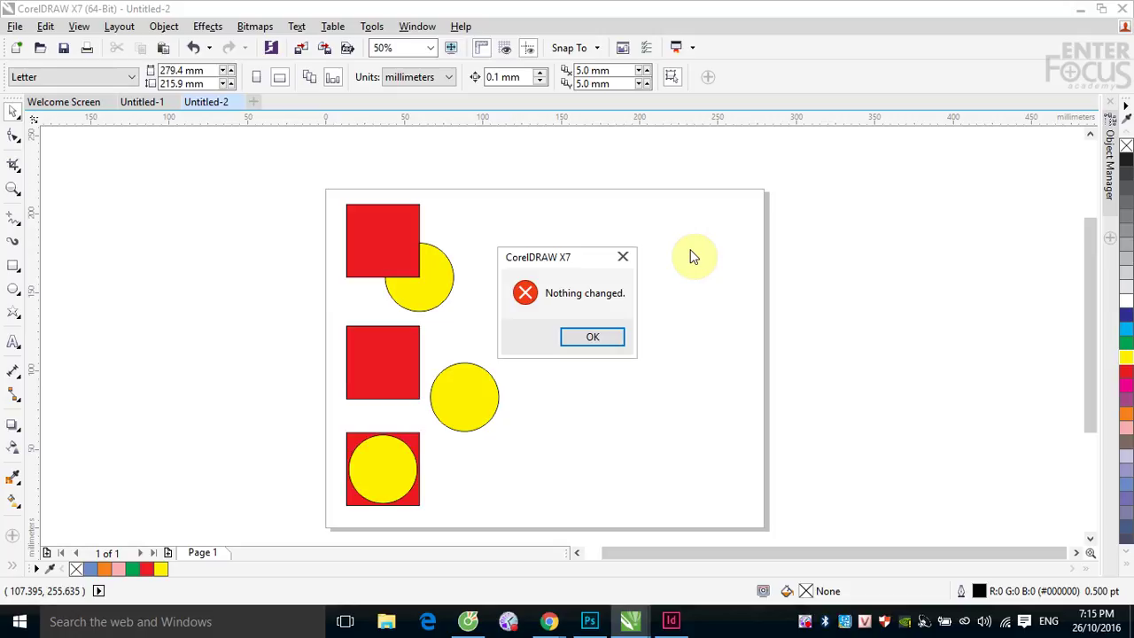
click(592, 341)
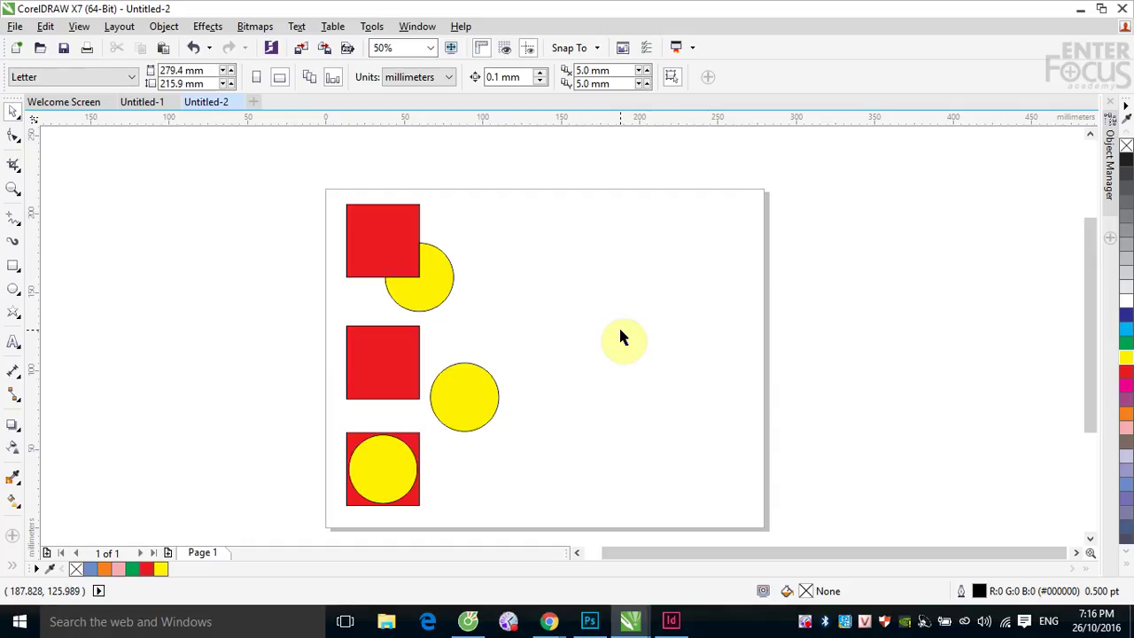
Try to trim the bottom pair with the yellow circle sent behind the red square, and send the square to the back again.
click(376, 452)
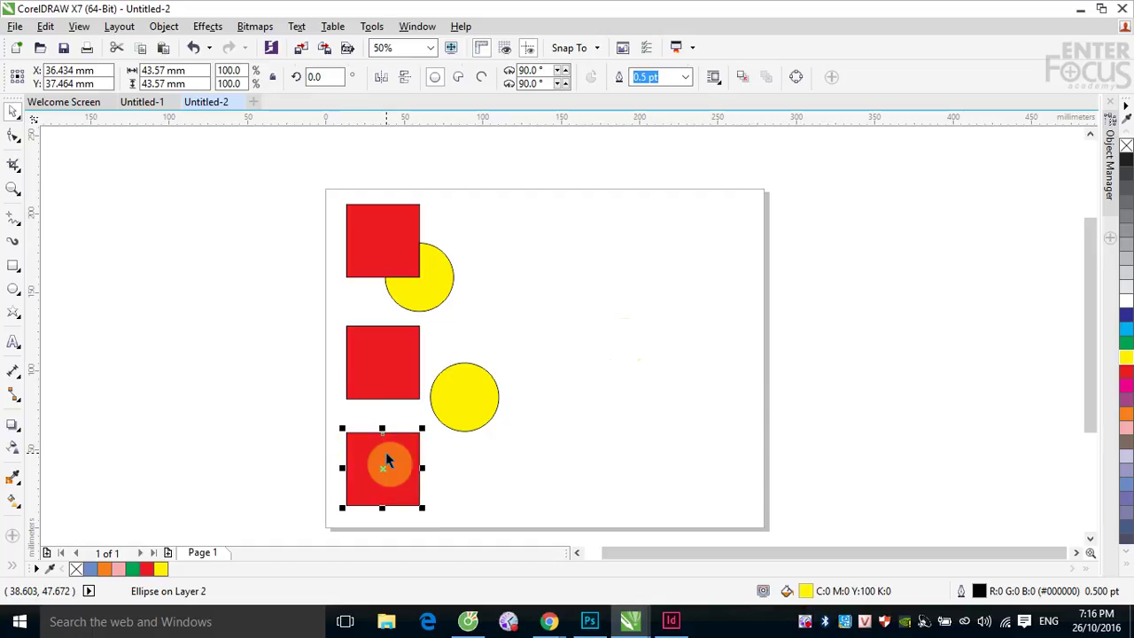
drag(313, 418, 429, 515)
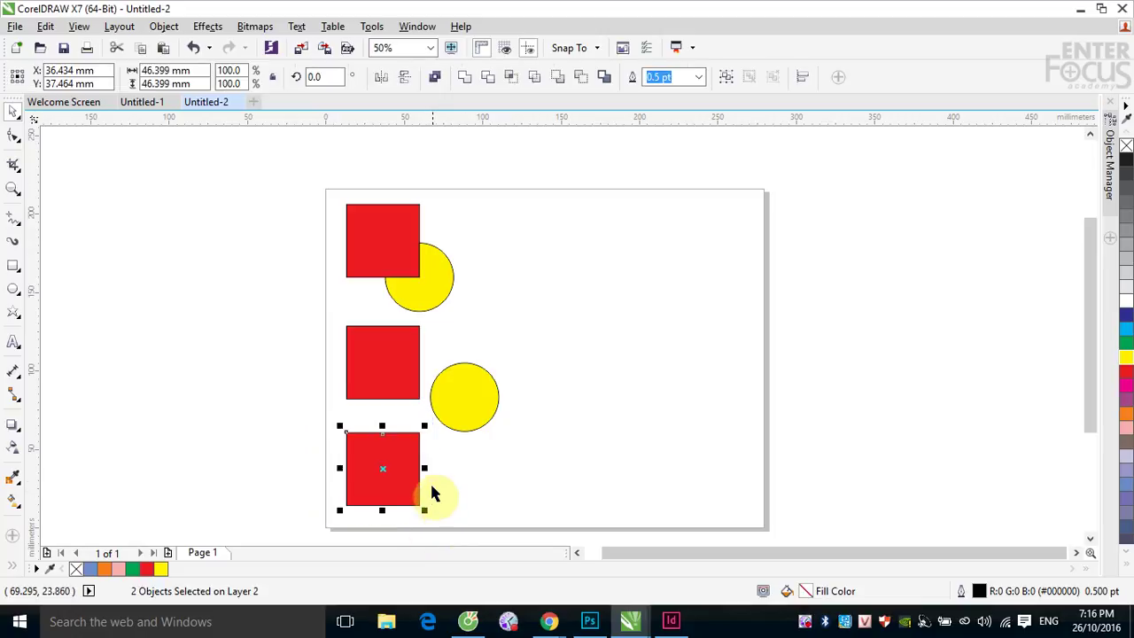
click(490, 78)
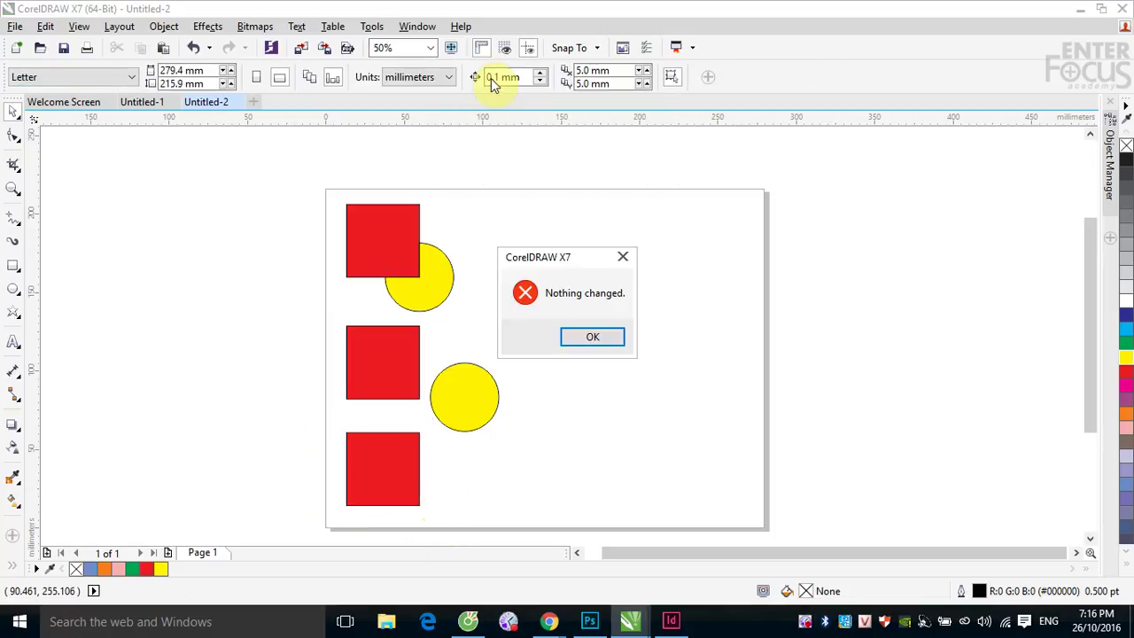
click(588, 336)
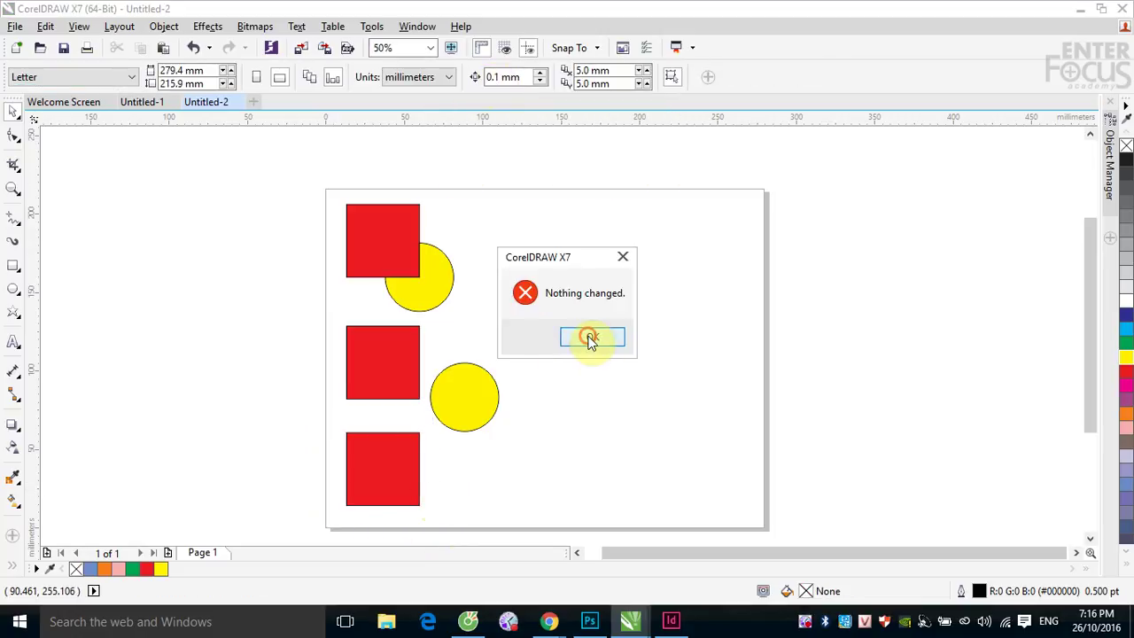
click(379, 485)
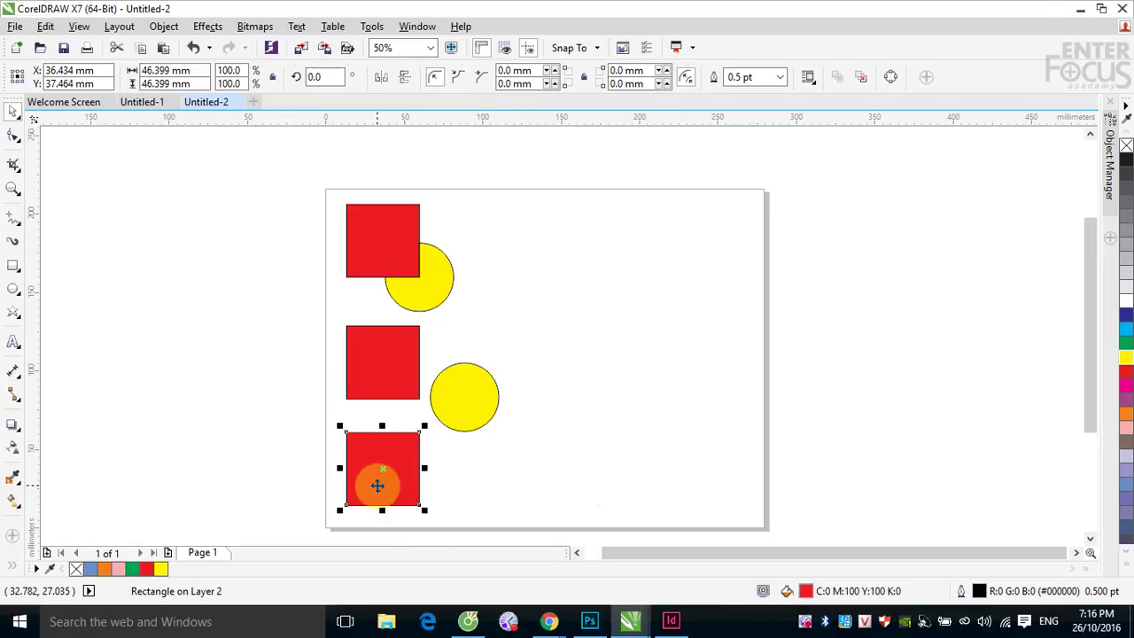
key(shift+Page_Down)
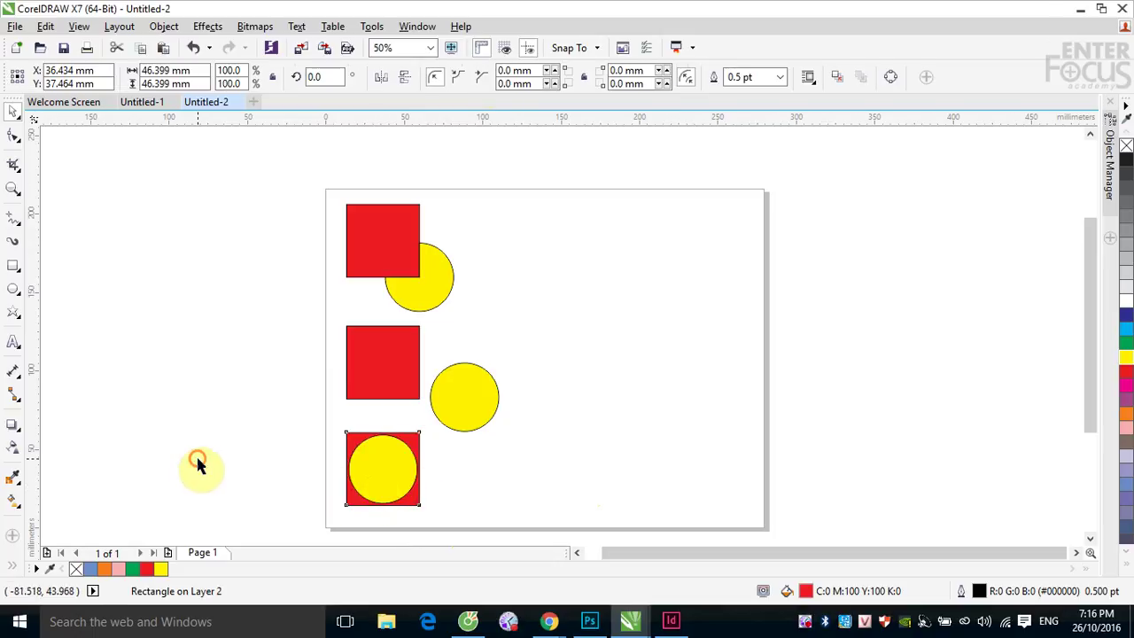
Trim the bottom red square with the concentric yellow circle, selecting both at once, and move the circle out to the right of the square.
drag(281, 416, 440, 515)
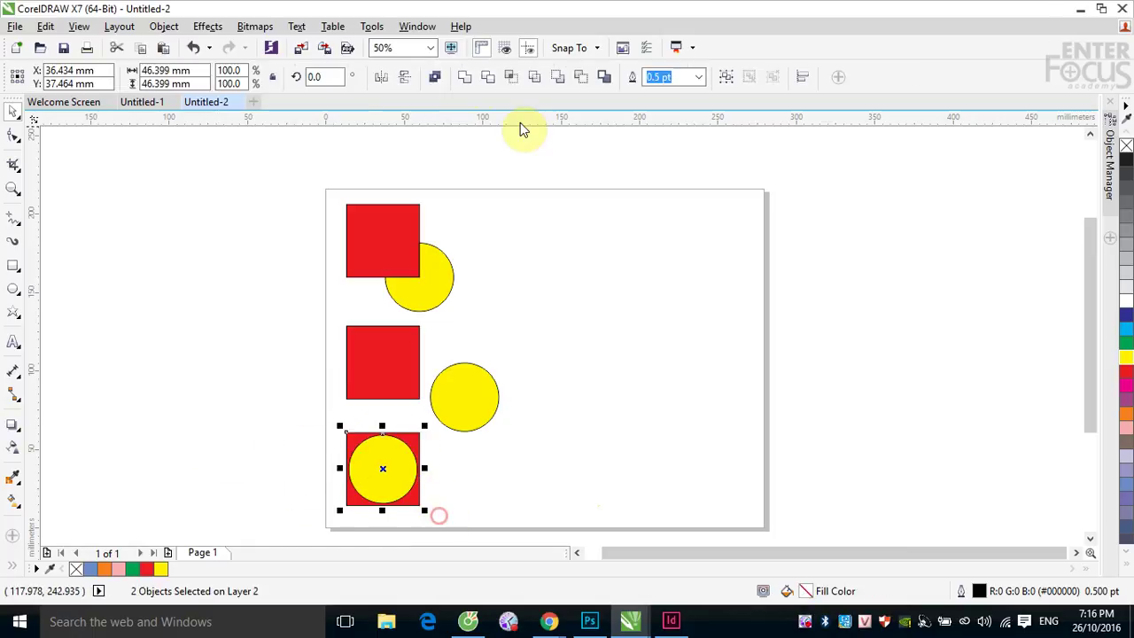
click(487, 84)
click(532, 481)
drag(384, 473, 462, 486)
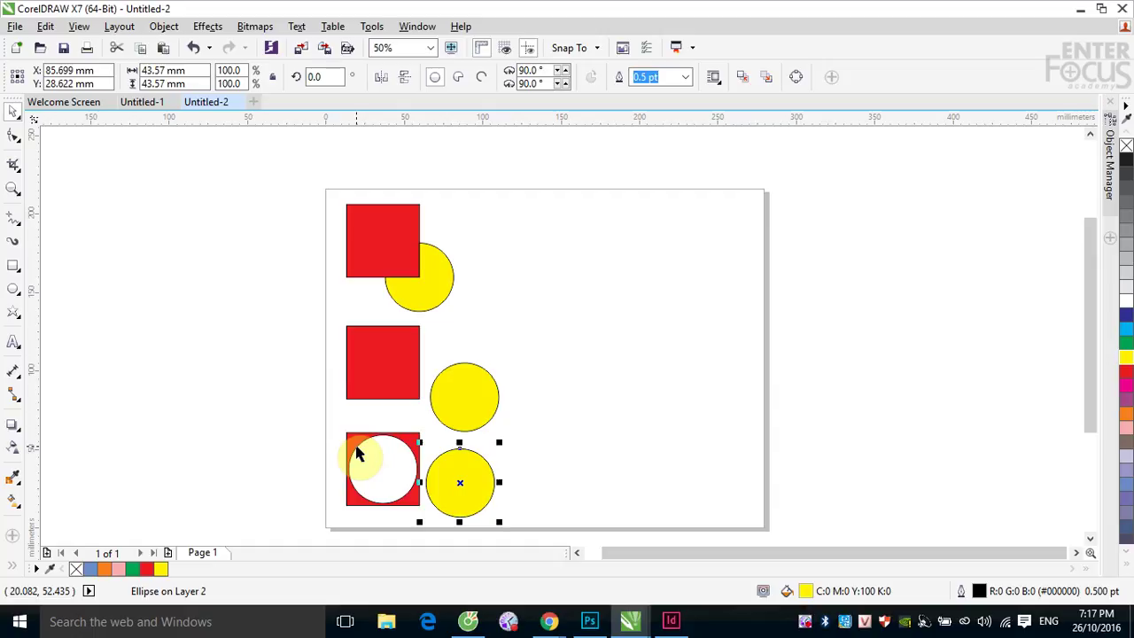
Delete all the trimmed squares and circles and restore the three original square-and-circle pairs.
drag(256, 175, 550, 538)
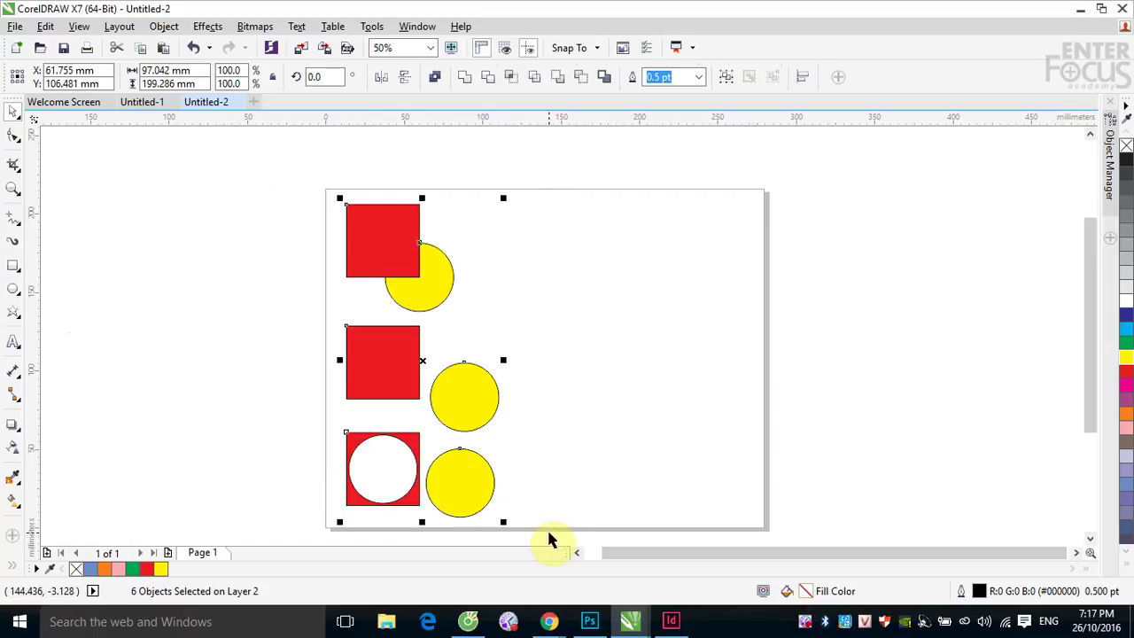
key(Delete)
key(ctrl+z)
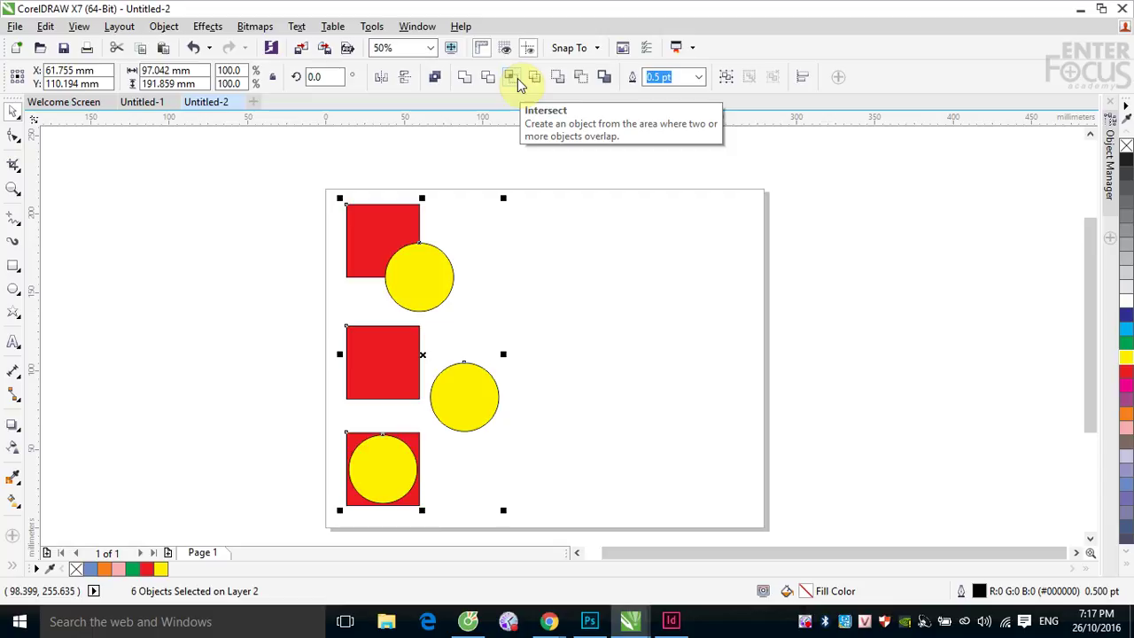
Intersect the top overlapping square and circle, selecting both at once, then move the red overlap piece off the page and delete it.
click(577, 228)
click(390, 240)
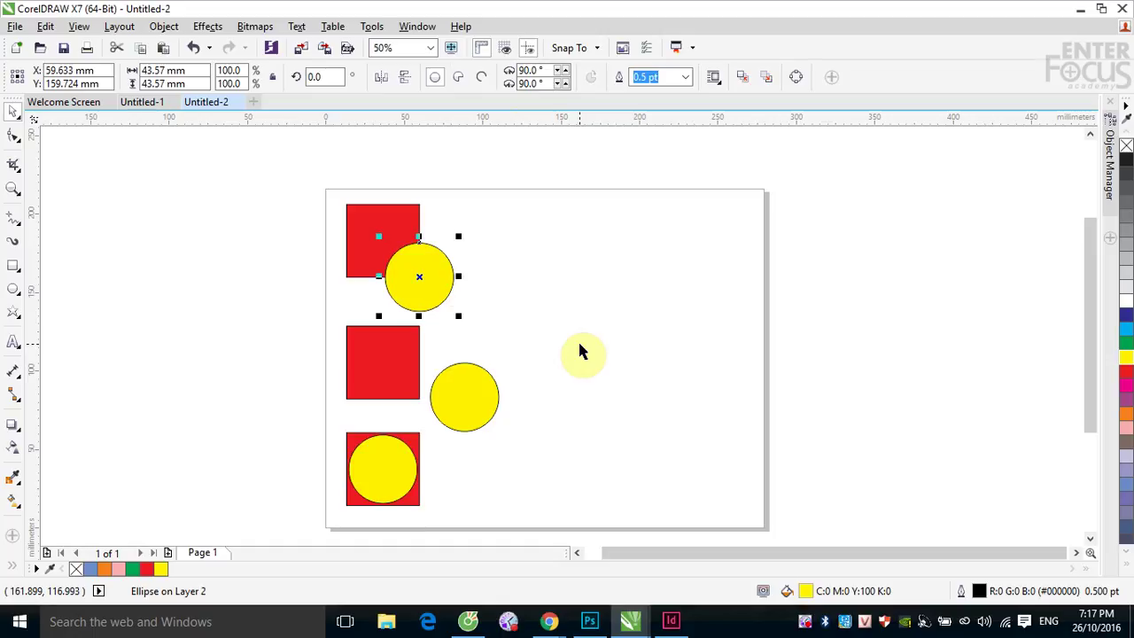
click(369, 180)
drag(311, 173, 480, 312)
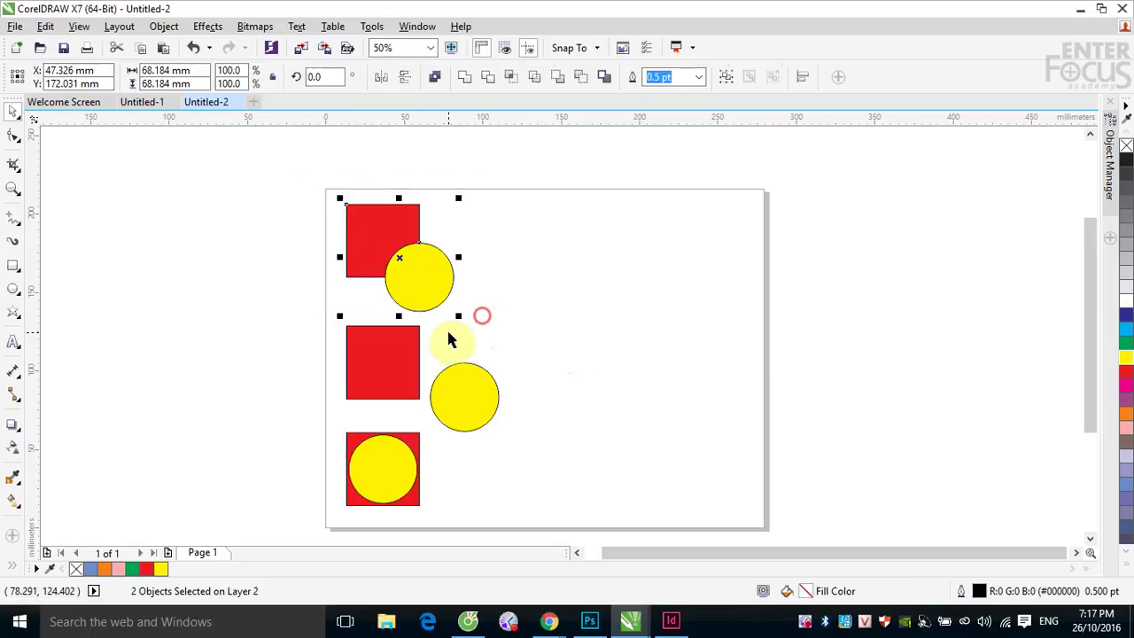
click(512, 79)
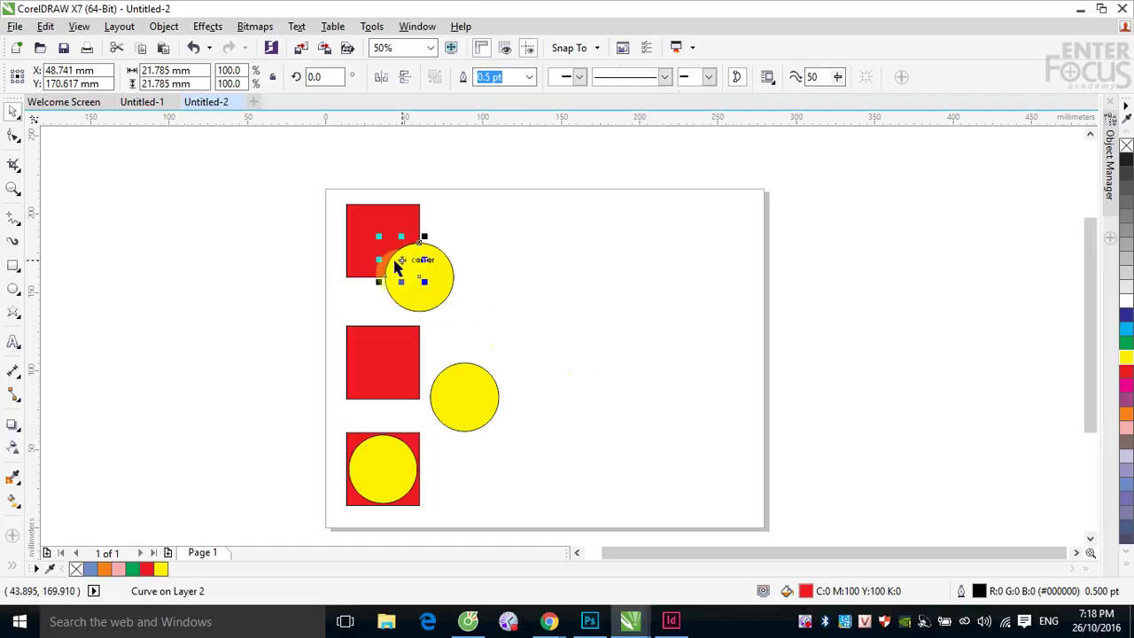
drag(400, 258, 265, 260)
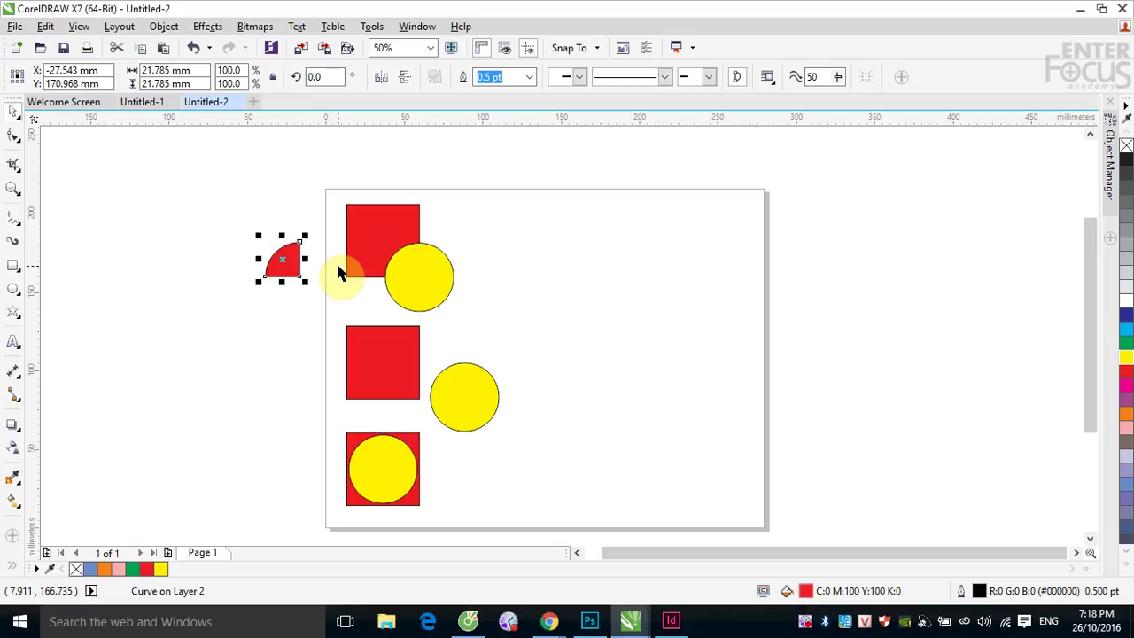
key(Delete)
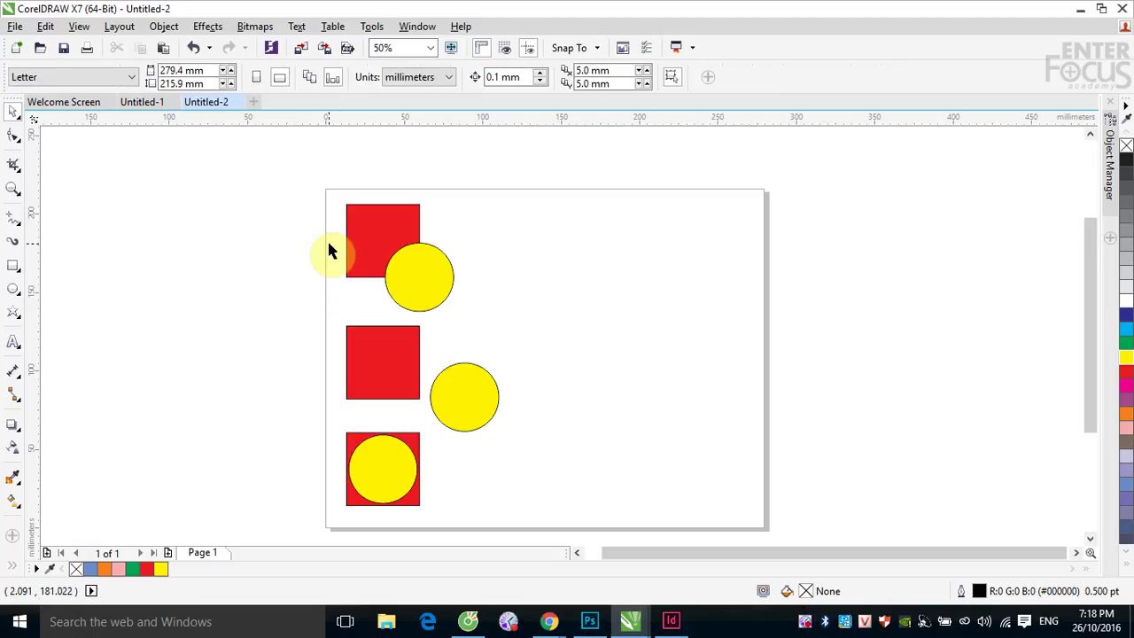
Intersect the top pair, selecting the red square first and the yellow circle last, then move the yellow overlap piece aside and delete it.
click(363, 217)
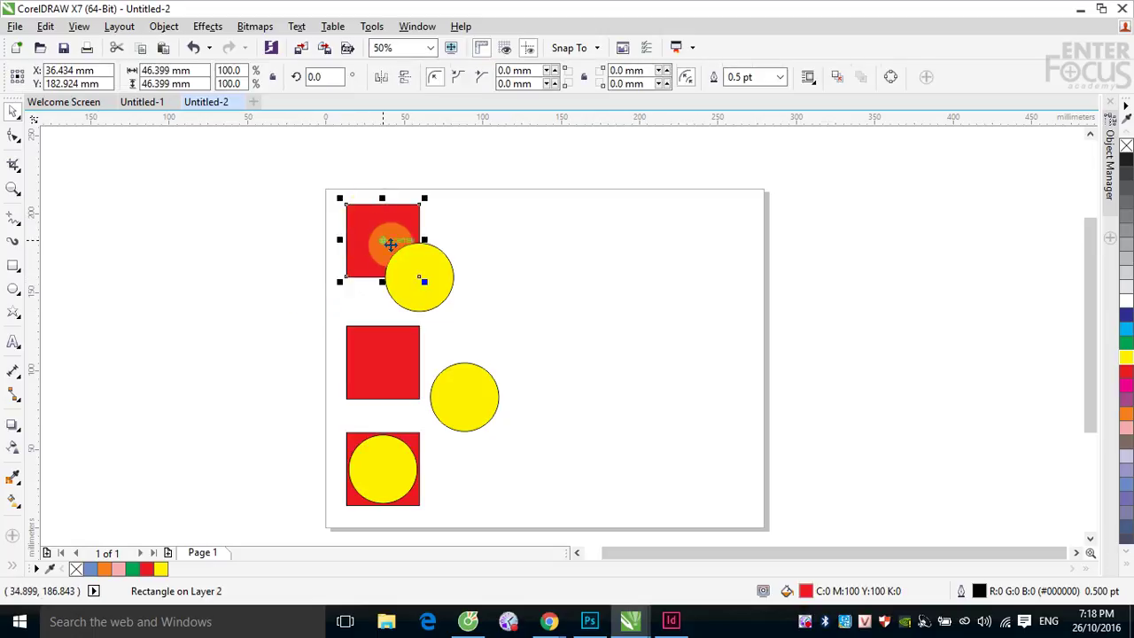
shift+click(435, 259)
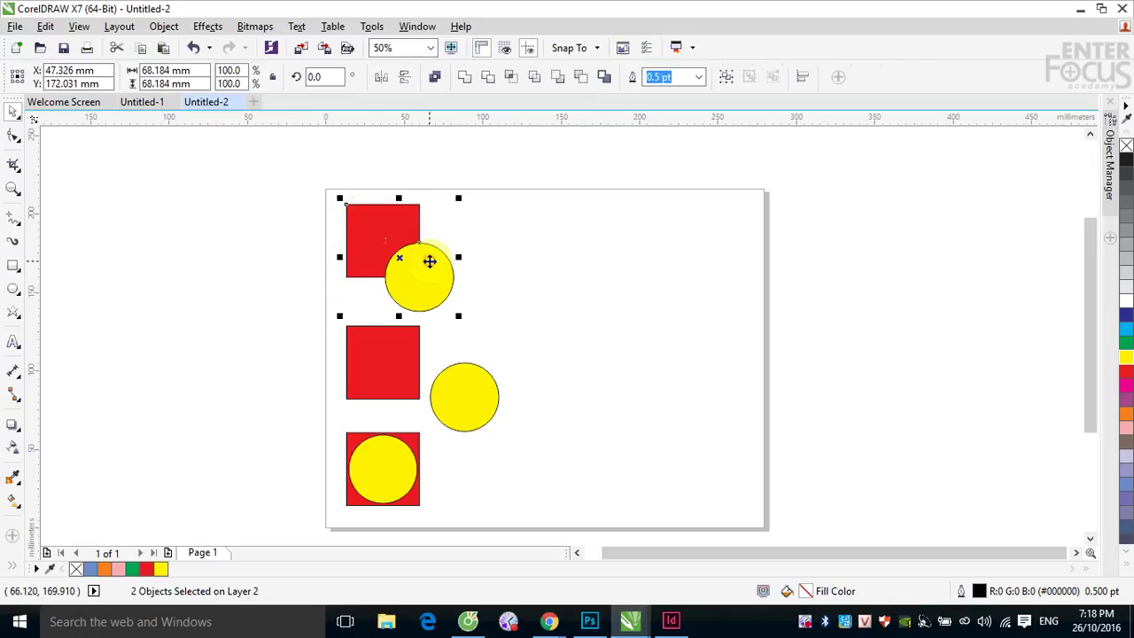
click(515, 79)
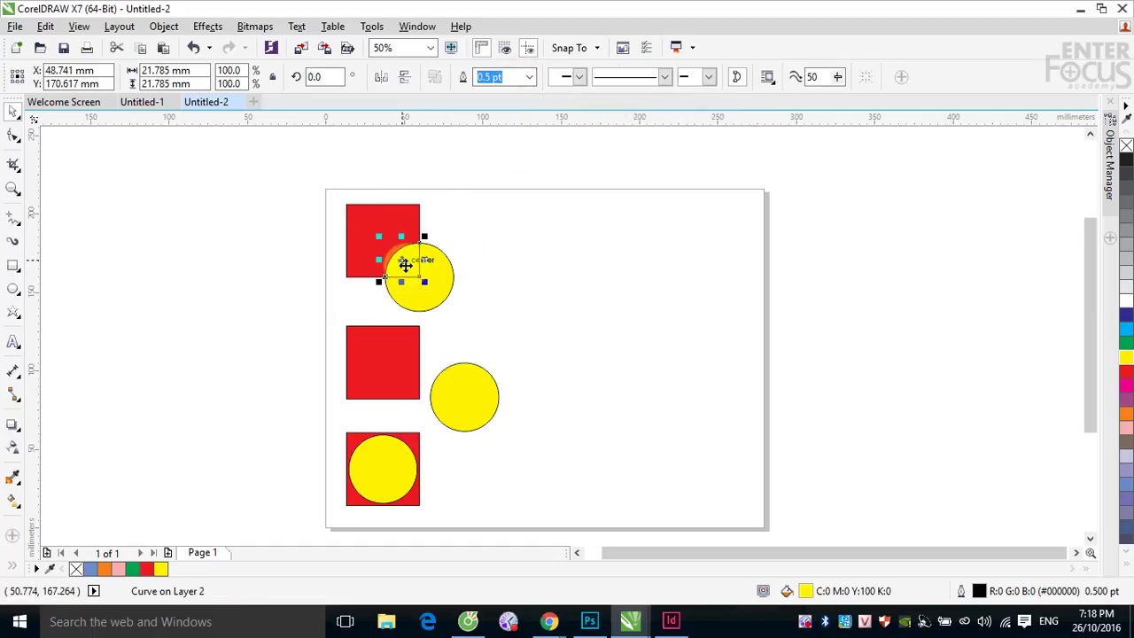
drag(404, 265, 502, 255)
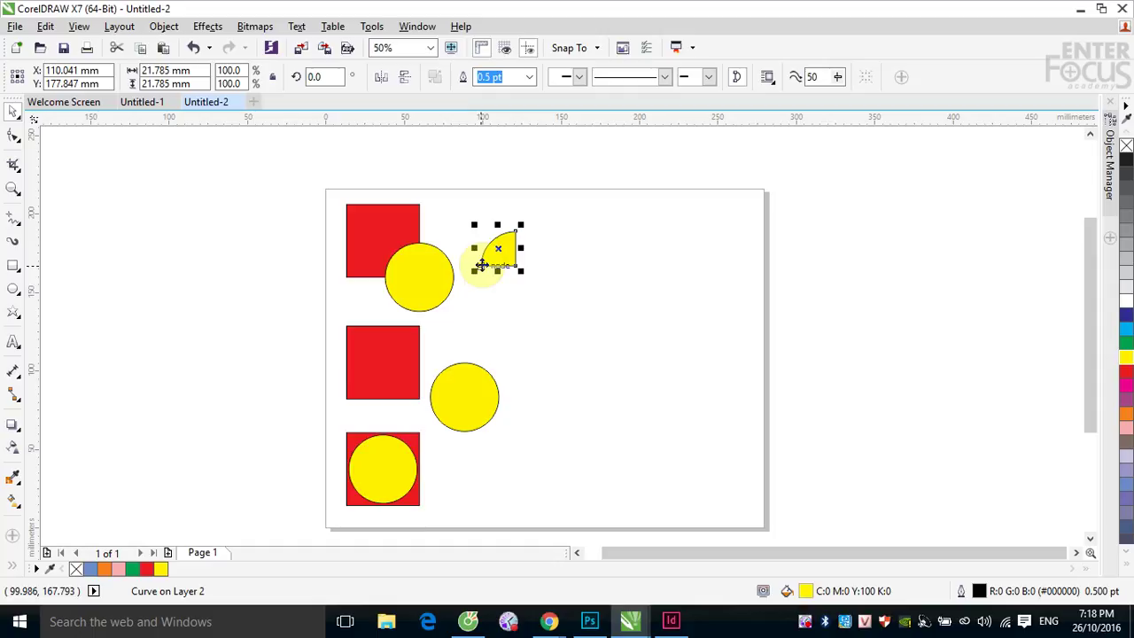
key(Delete)
Try to intersect the separated red square and yellow circle of the middle pair.
drag(327, 309, 521, 443)
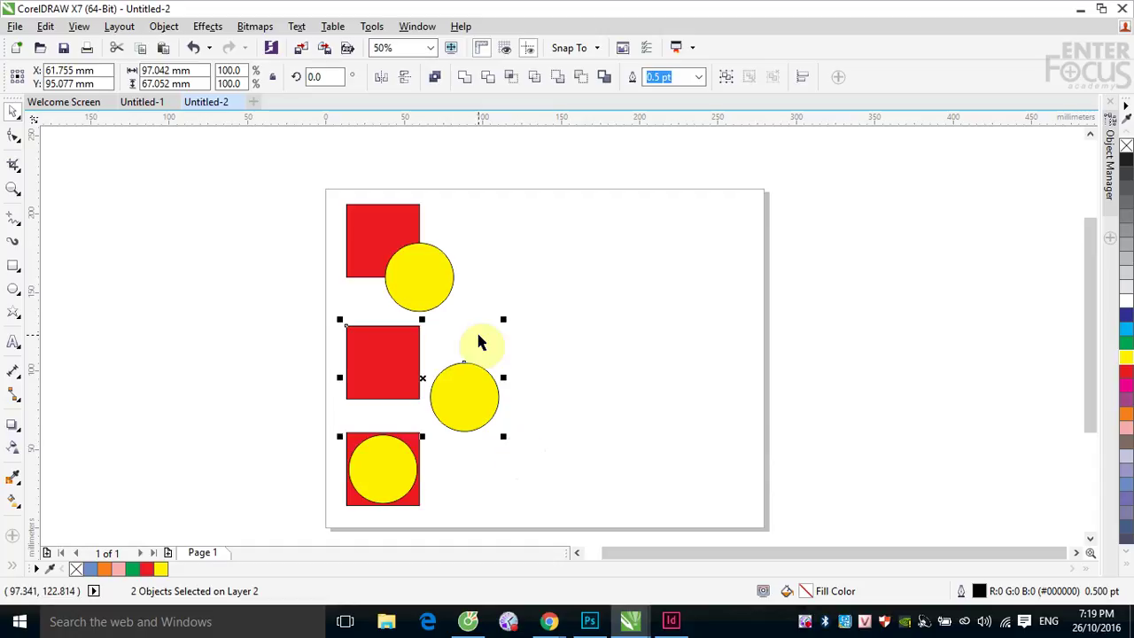
click(511, 77)
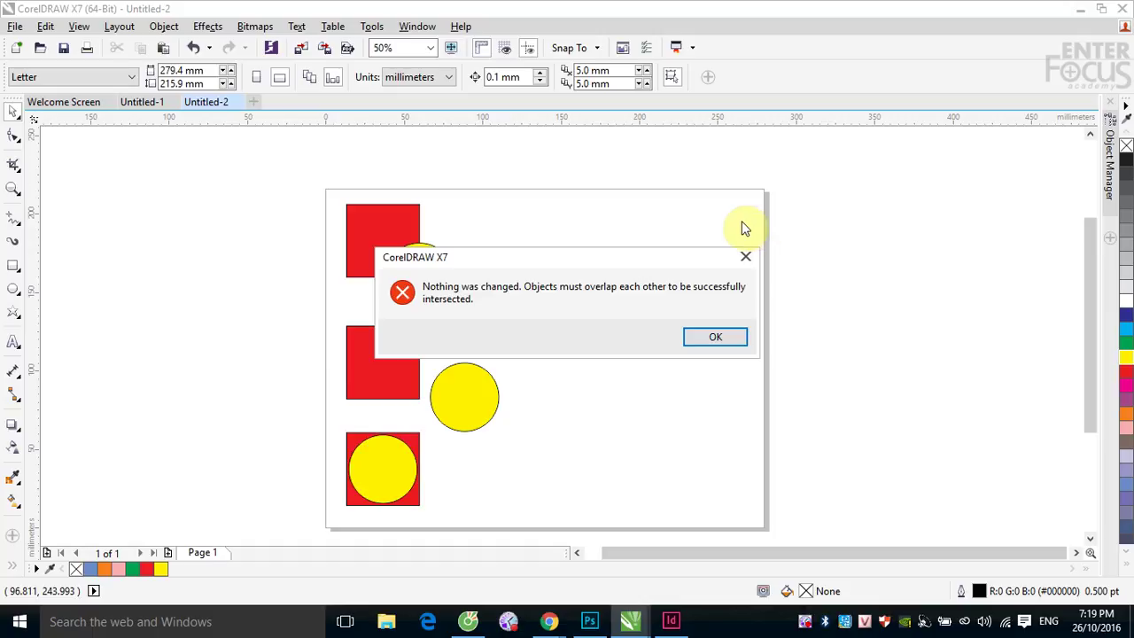
click(715, 337)
click(745, 441)
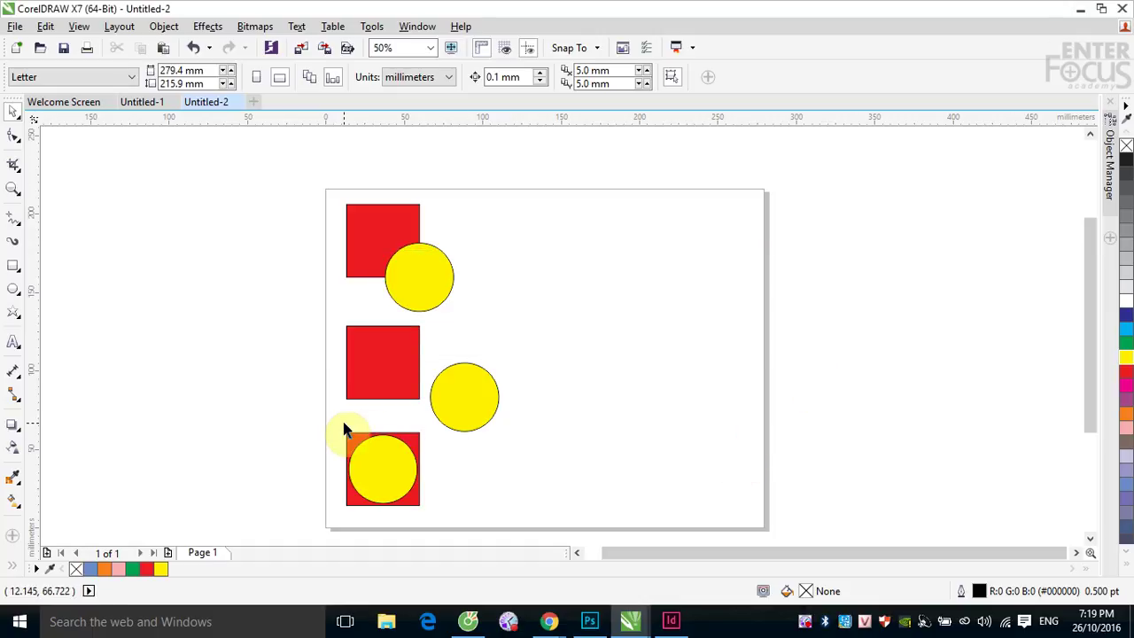
Intersect the bottom concentric pair, selecting both shapes at once, and move the resulting red circle out to the right of the square.
drag(336, 420, 430, 521)
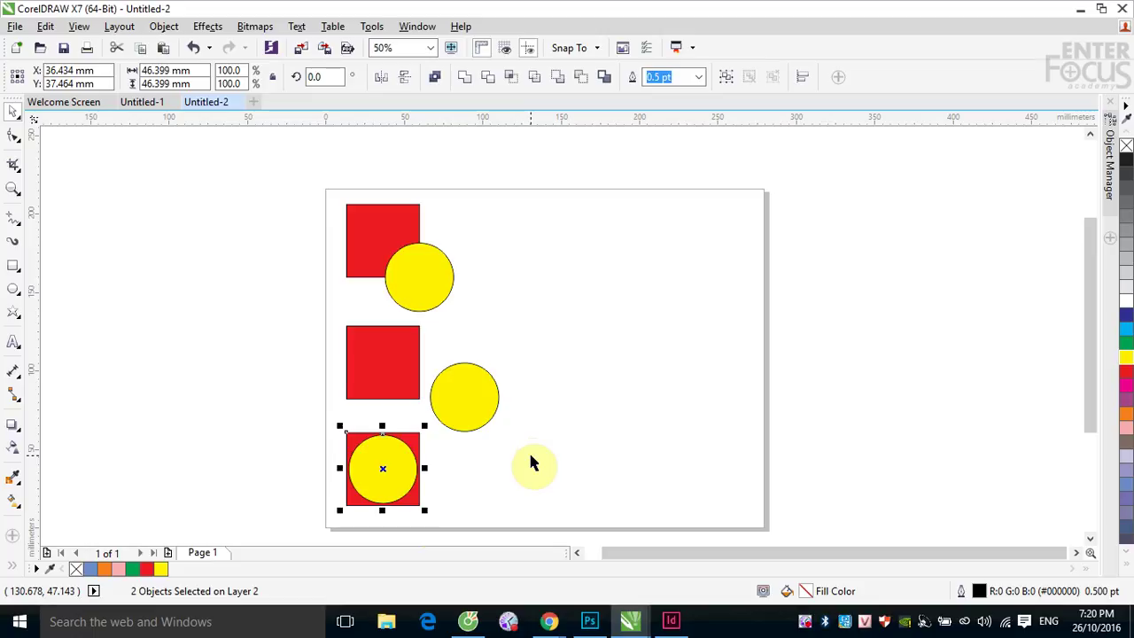
click(511, 76)
drag(381, 464, 525, 512)
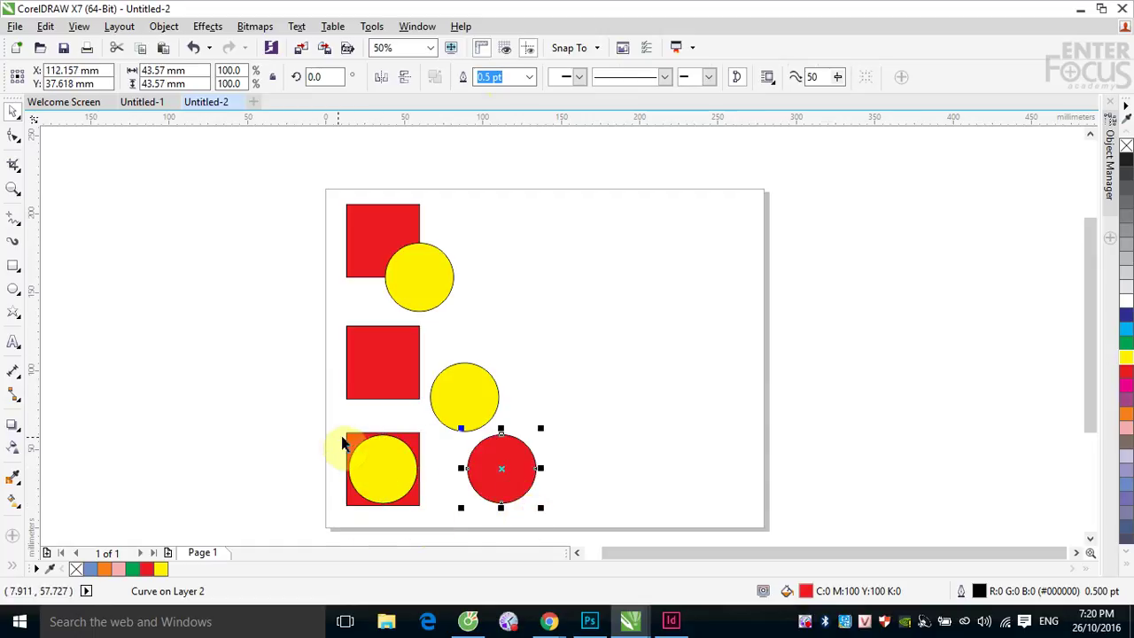
Intersect the bottom pair, selecting the red square first and the yellow circle last, and move the new yellow circle beside the red one.
click(352, 446)
shift+click(367, 463)
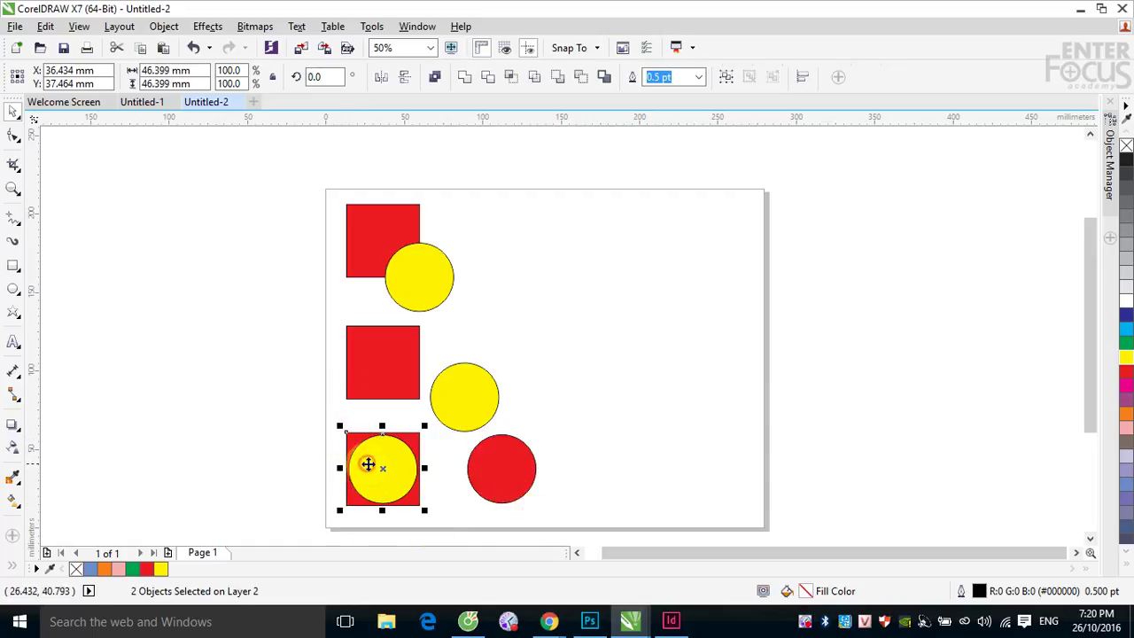
click(511, 78)
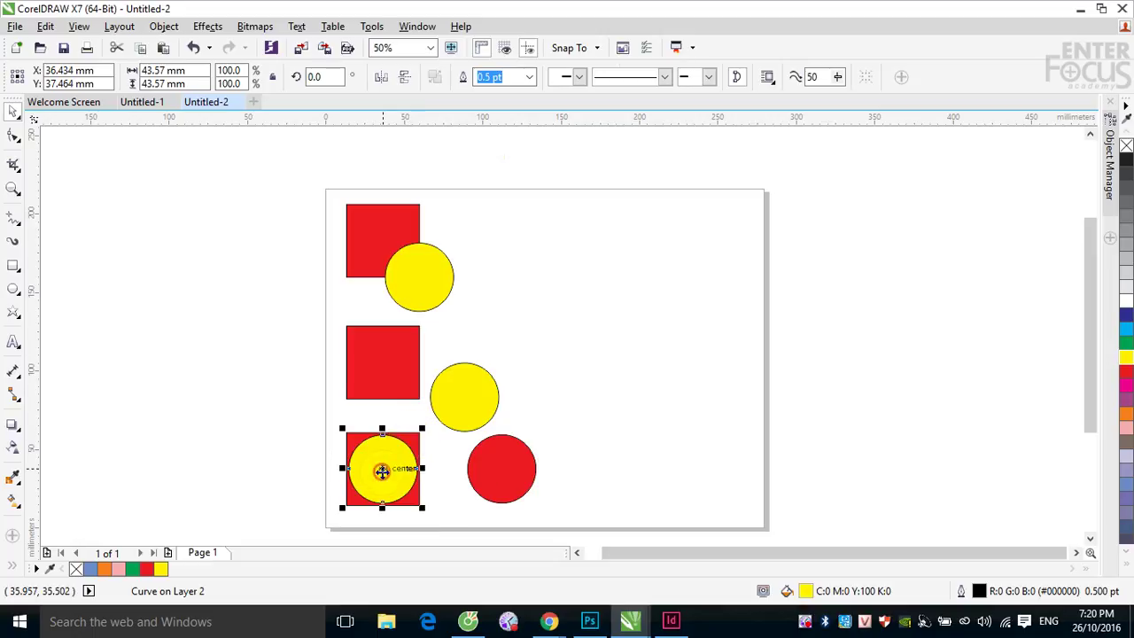
drag(382, 469, 583, 455)
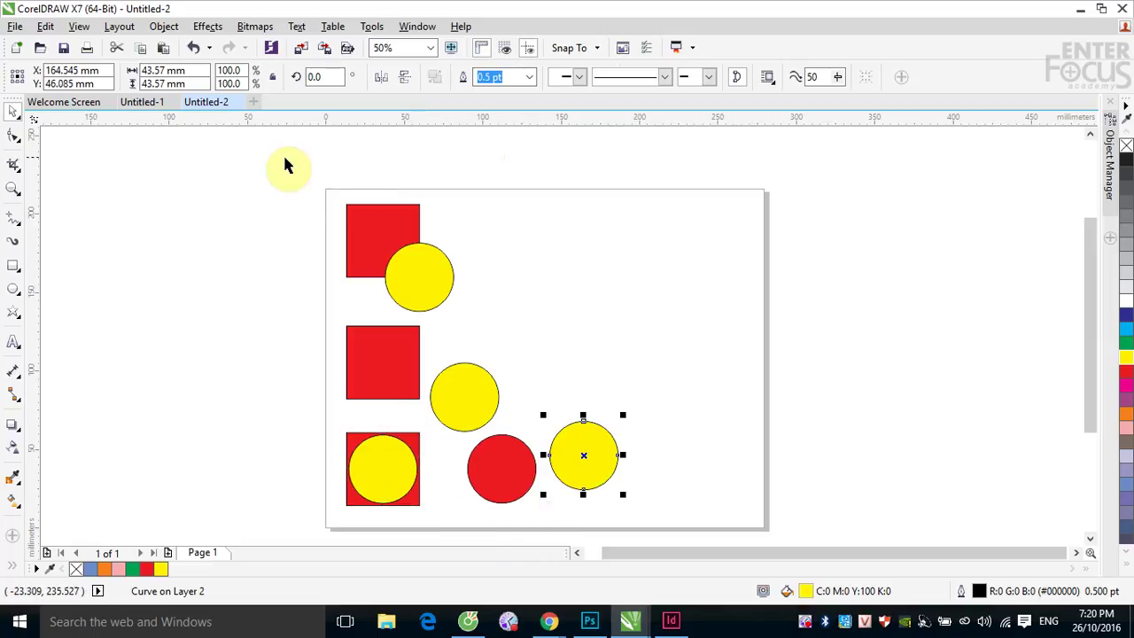
Clear every shape, including both intersection circles, and restore the three original square-and-circle pairs.
drag(285, 167, 649, 529)
key(Delete)
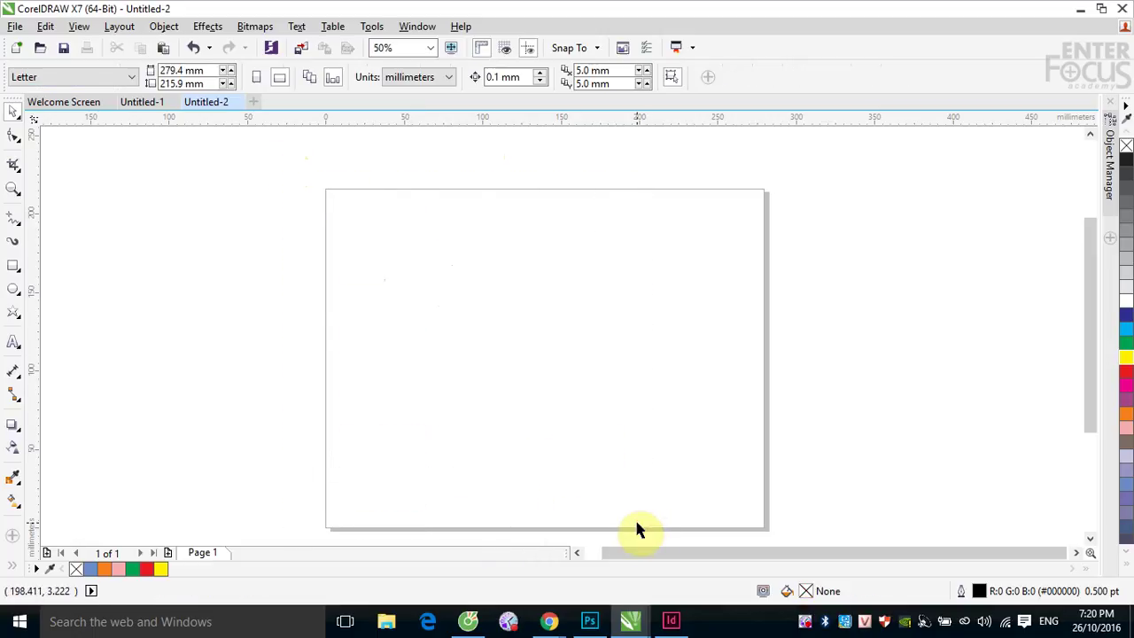
key(ctrl+z)
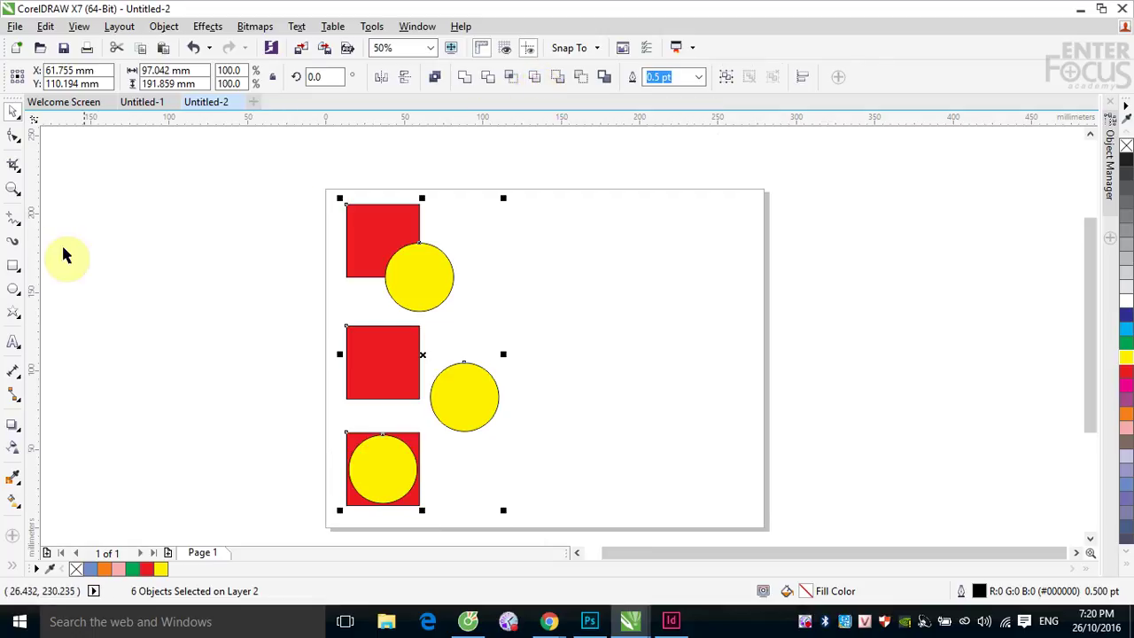
Draw a six-sided polygon about 27 by 31 mm over the top red square and fill it green.
click(13, 312)
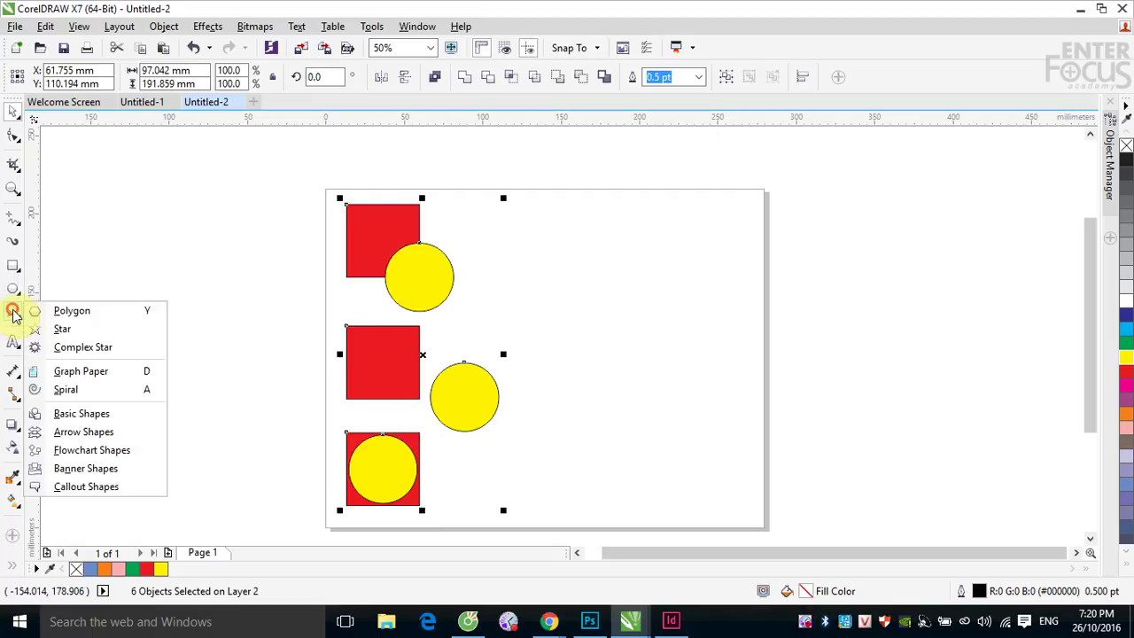
click(85, 310)
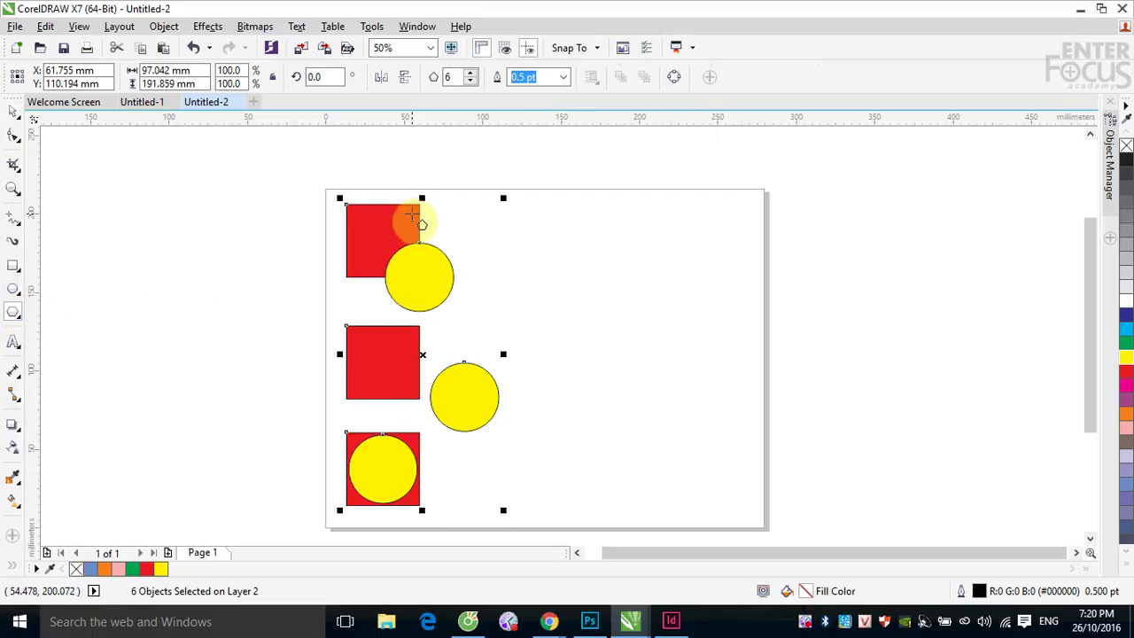
click(414, 238)
drag(416, 239, 432, 256)
click(12, 114)
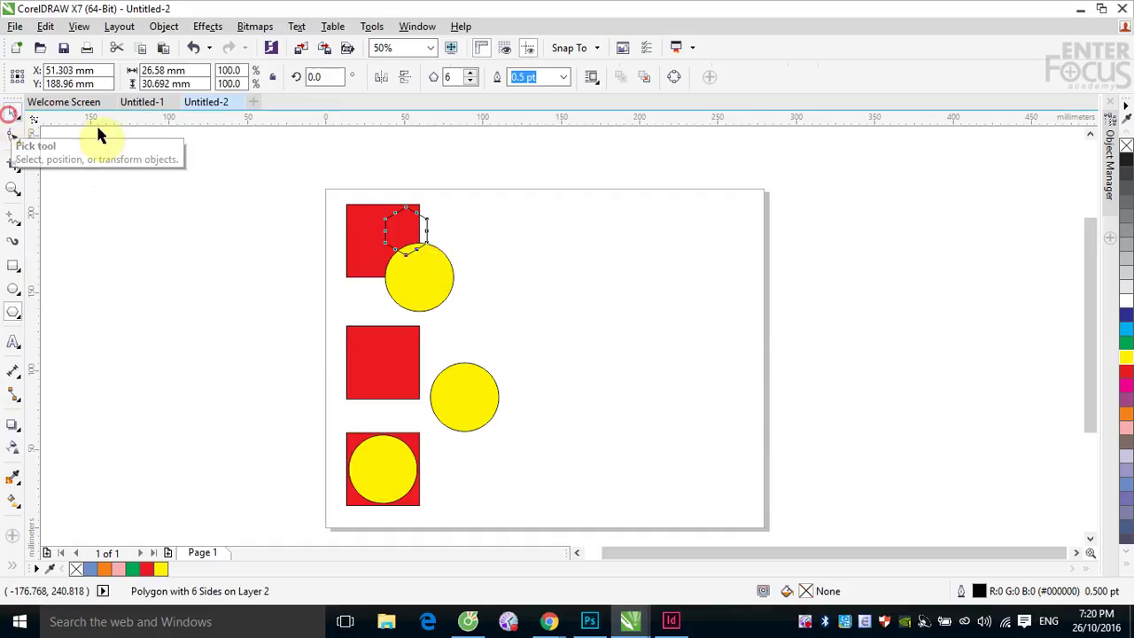
click(1126, 343)
click(736, 335)
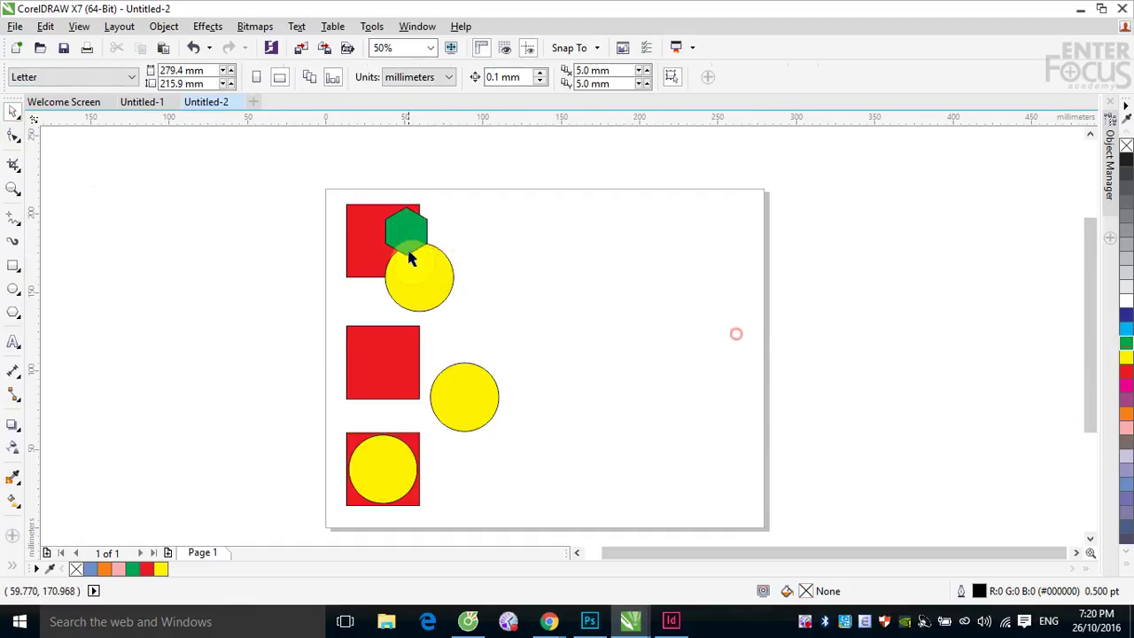
Move the green hexagon over the top square-circle overlap, and place copies beside the middle circle and at the bottom circle's centre.
drag(404, 230, 419, 246)
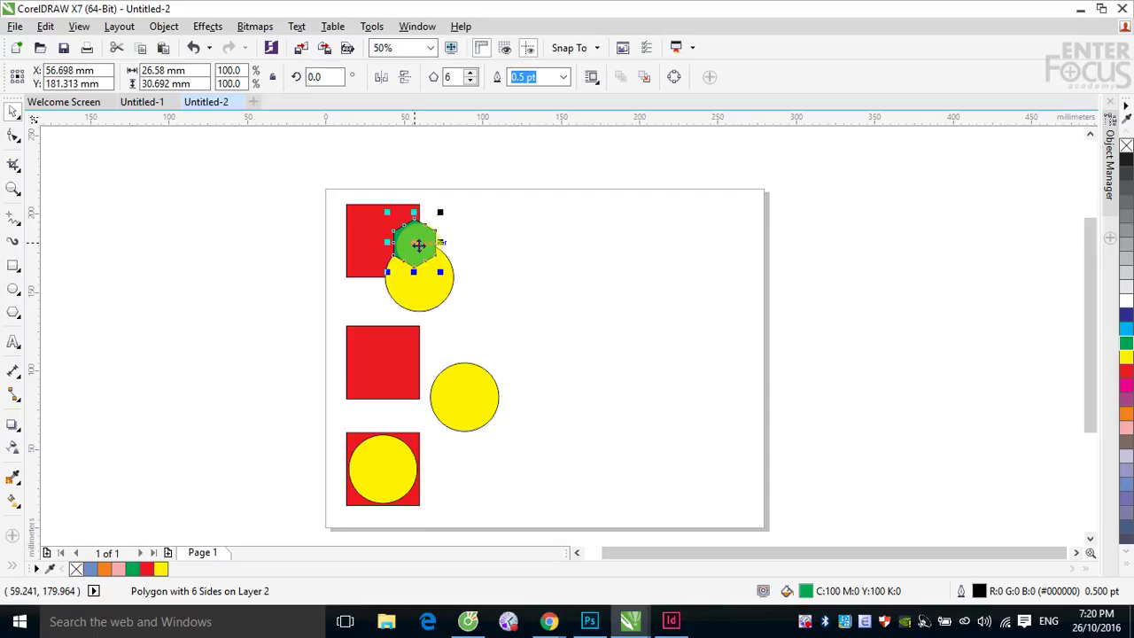
drag(418, 245, 526, 367)
drag(526, 368, 387, 470)
click(633, 486)
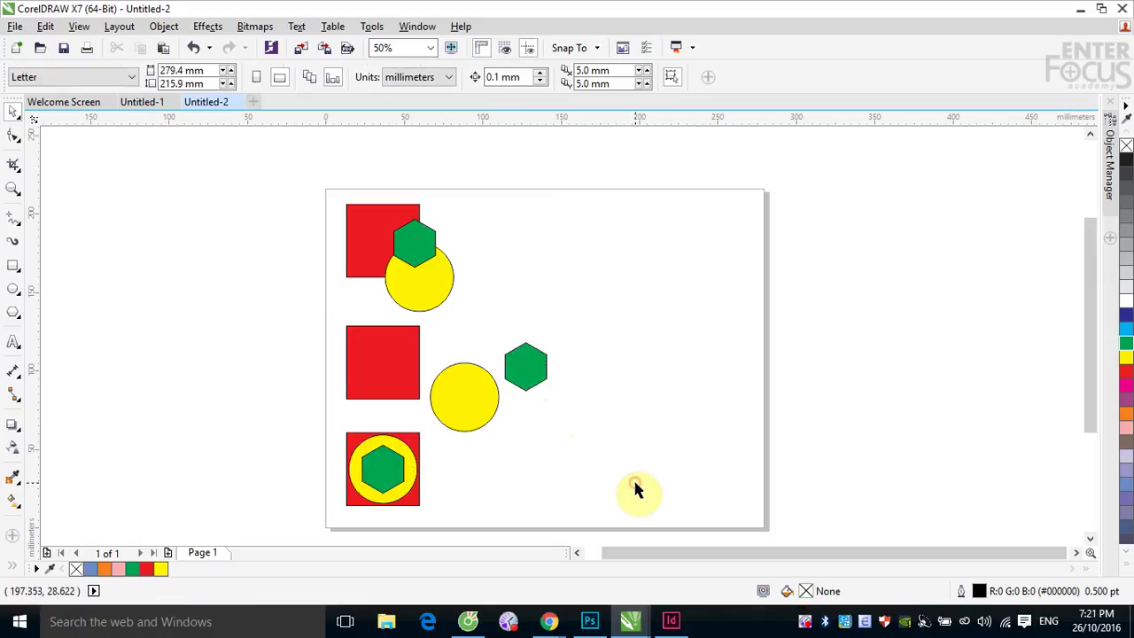
Simplify the top group of square, circle and hexagon, then move the hexagon and the cut yellow circle away from the square.
drag(327, 176, 459, 320)
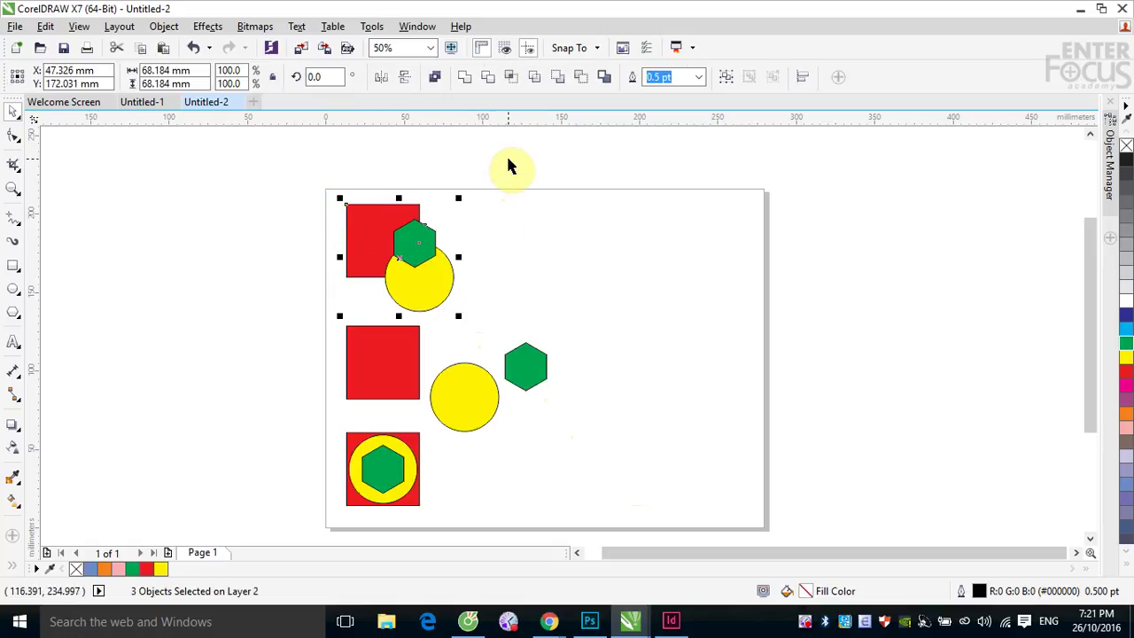
click(534, 80)
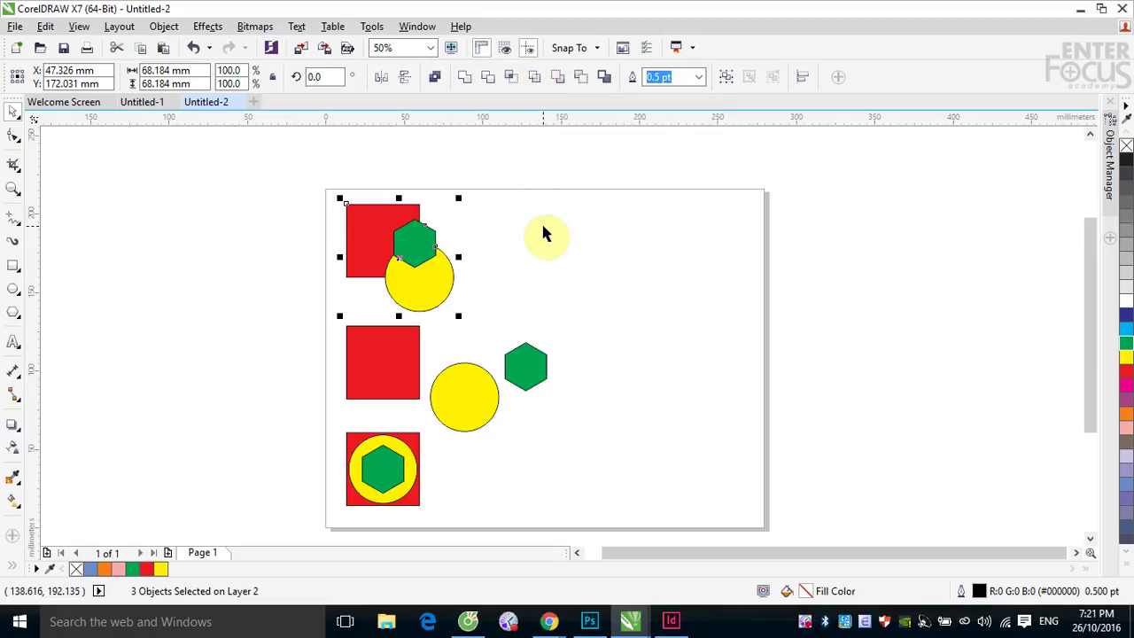
click(492, 232)
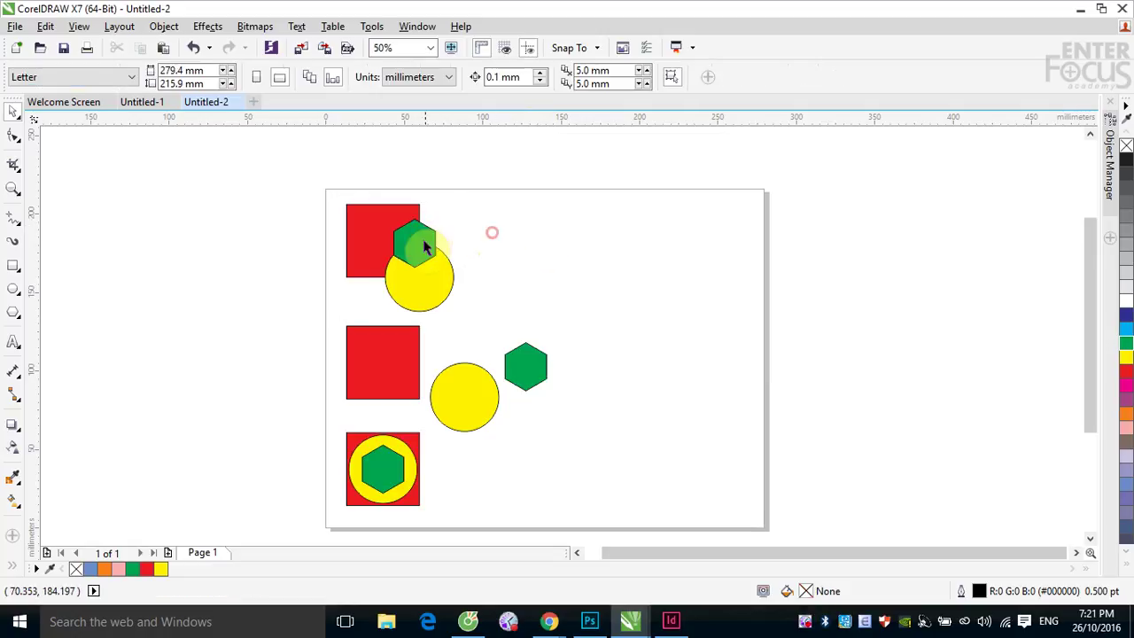
drag(426, 248, 504, 241)
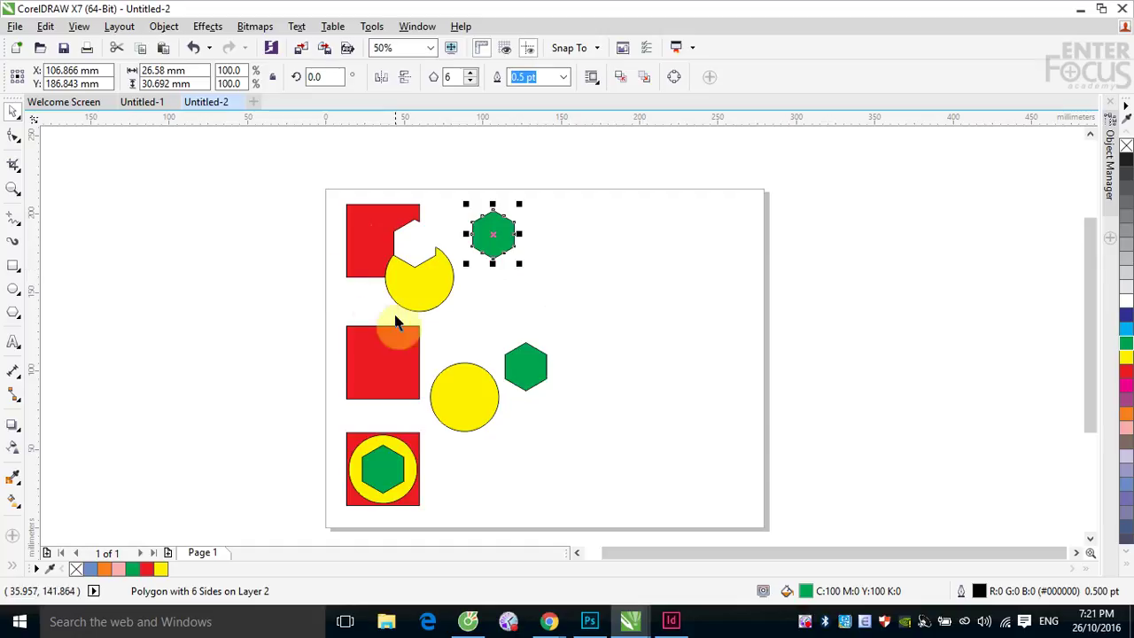
drag(403, 290, 440, 318)
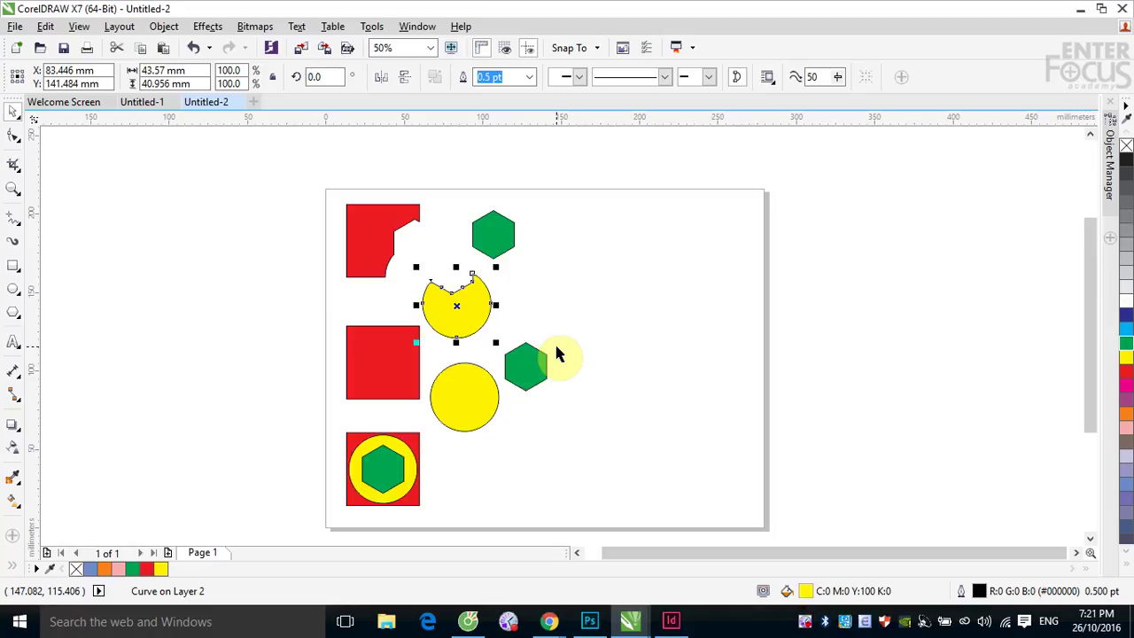
Delete the three simplified top shapes and apply Simplify to the separated square, circle and hexagon in the middle row.
drag(307, 172, 534, 307)
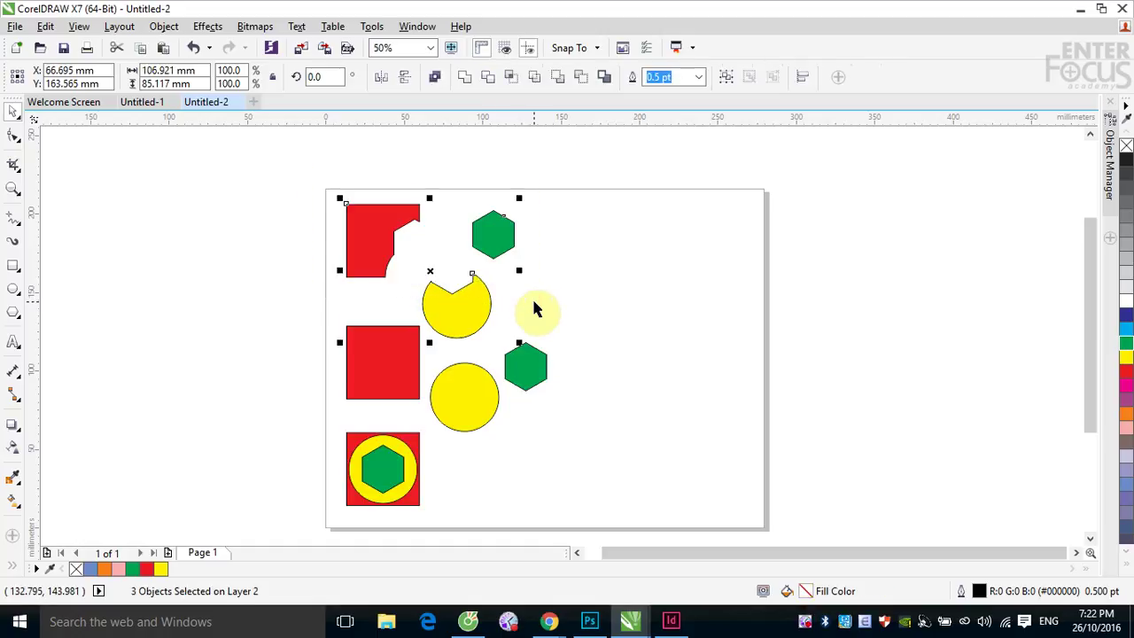
key(Delete)
drag(292, 282, 580, 438)
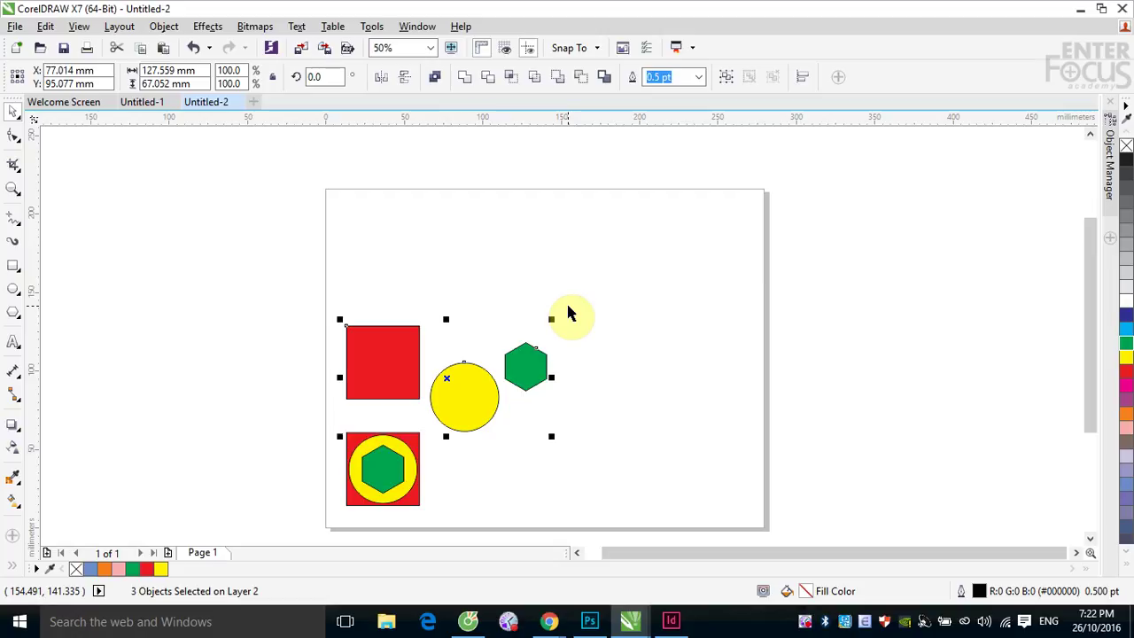
click(535, 80)
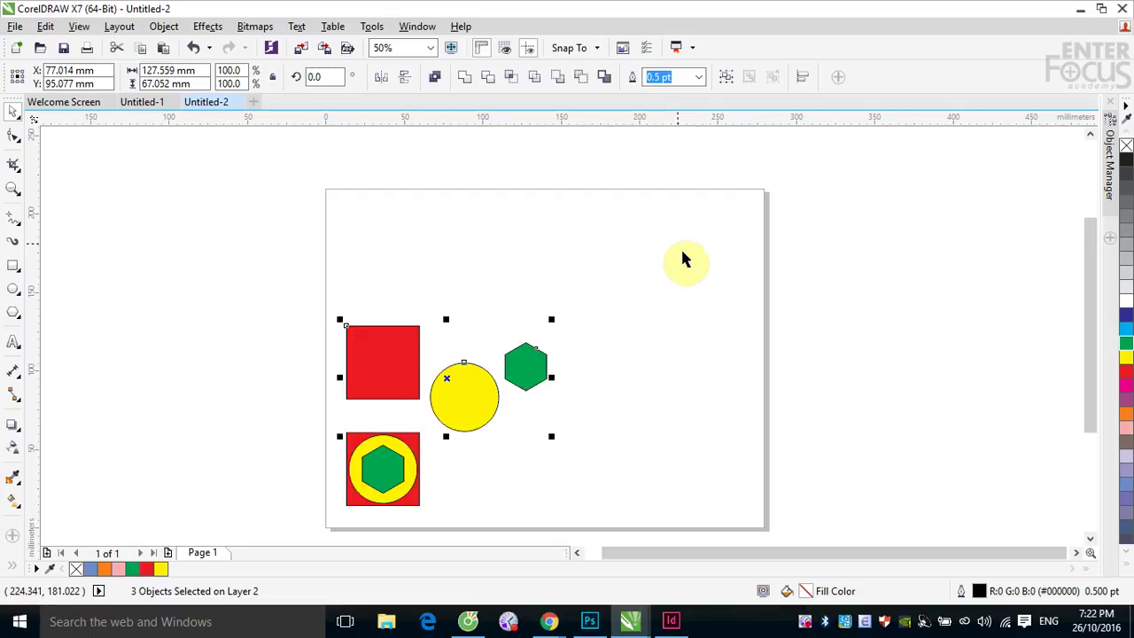
Simplify the concentric bottom square, circle and hexagon, then move the hexagon and the cut yellow circle out of the square.
click(609, 375)
drag(330, 422, 429, 518)
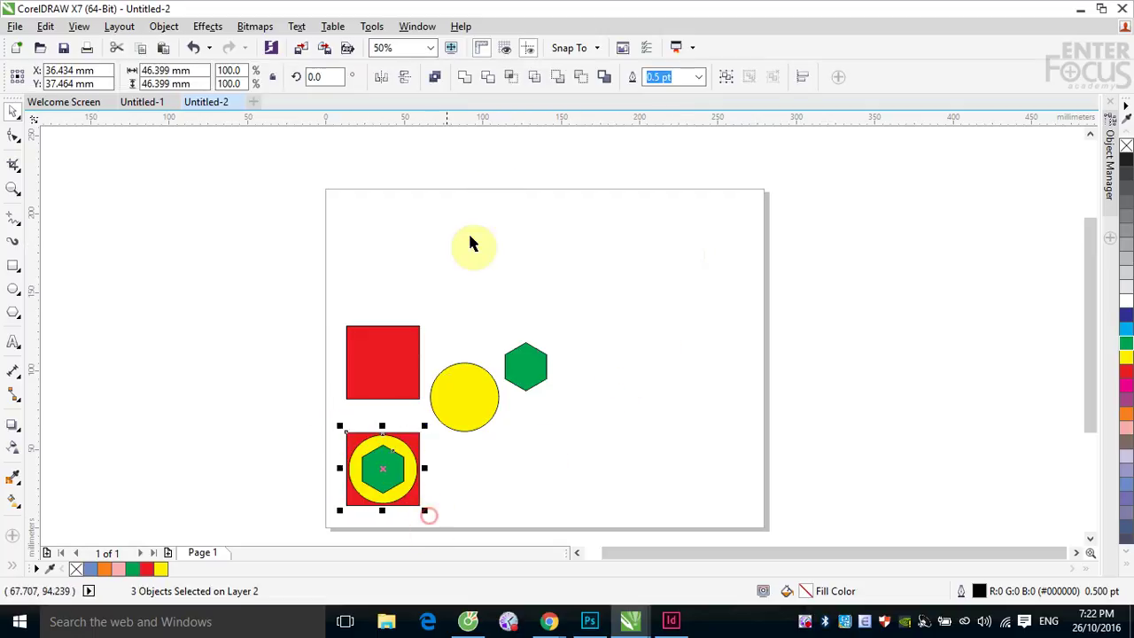
click(537, 84)
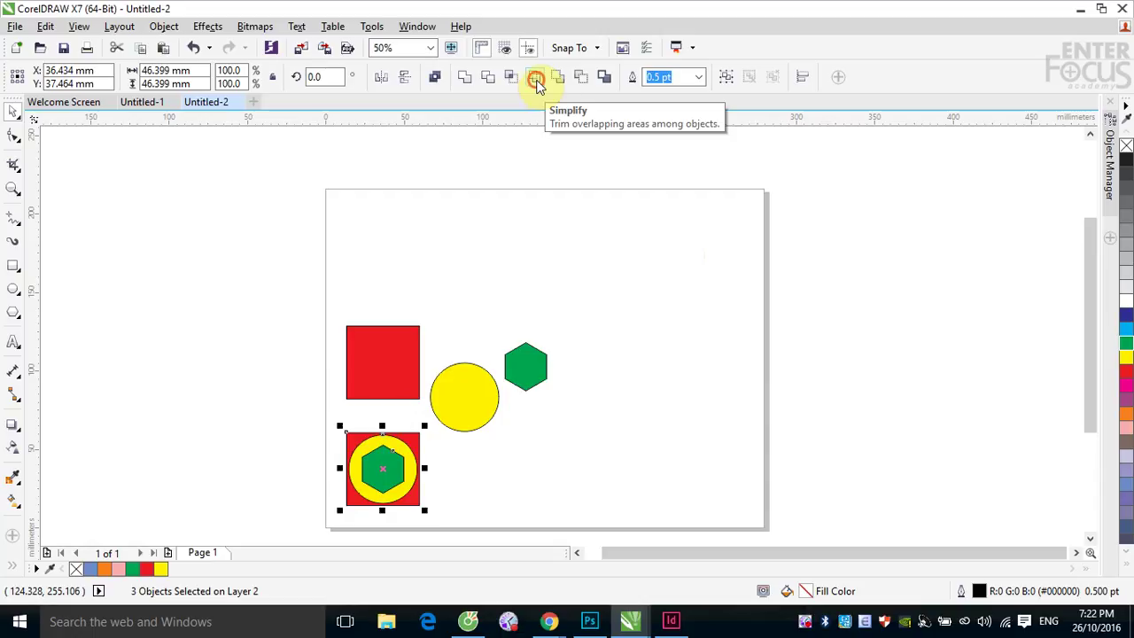
click(590, 221)
click(386, 477)
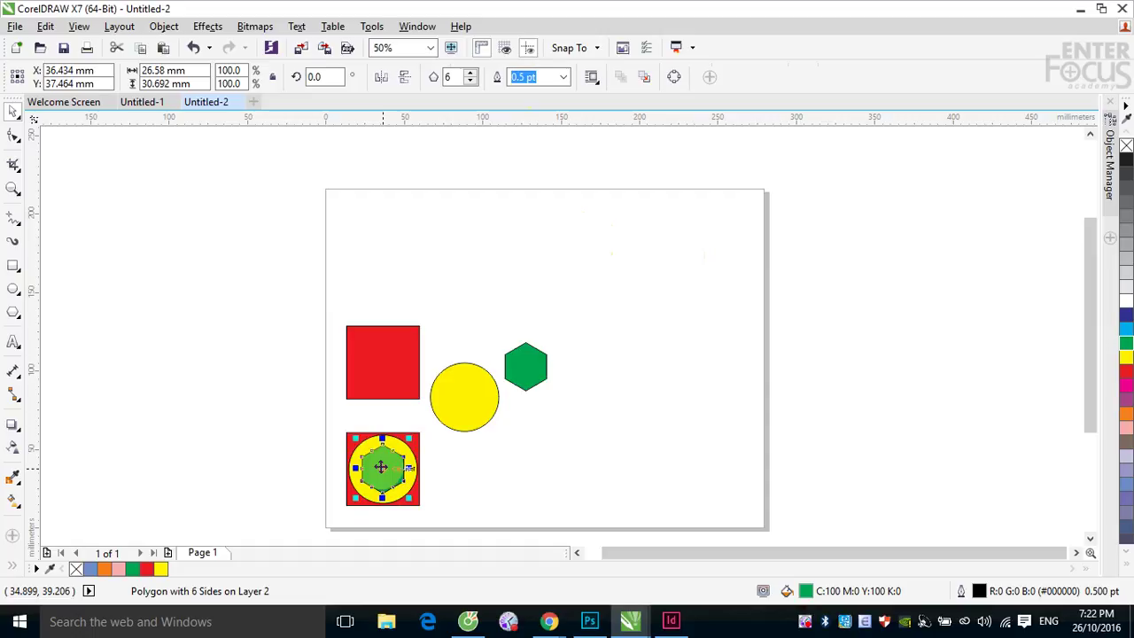
drag(380, 467, 470, 469)
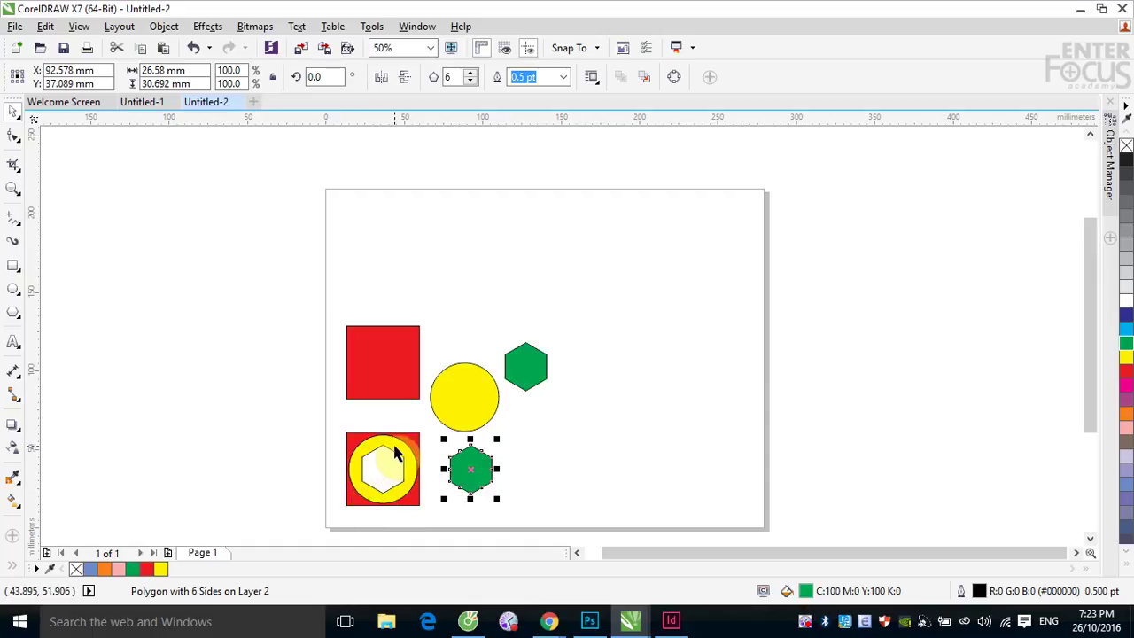
drag(397, 455, 550, 454)
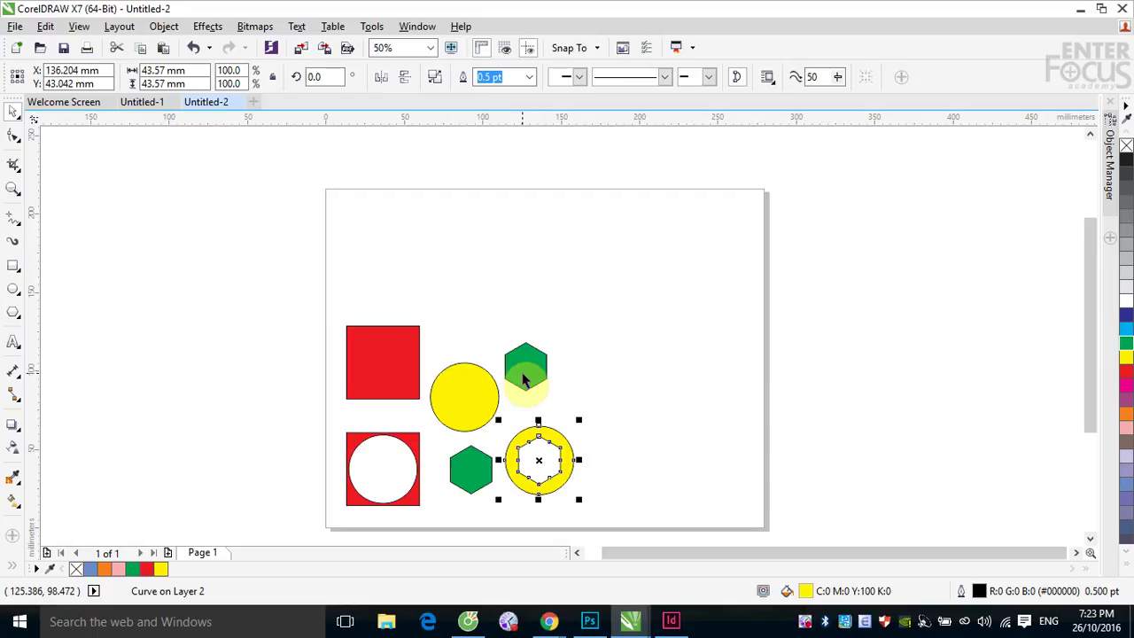
Delete all six remaining shapes and bring back the three original pairs of red squares and yellow circles.
drag(271, 185, 656, 523)
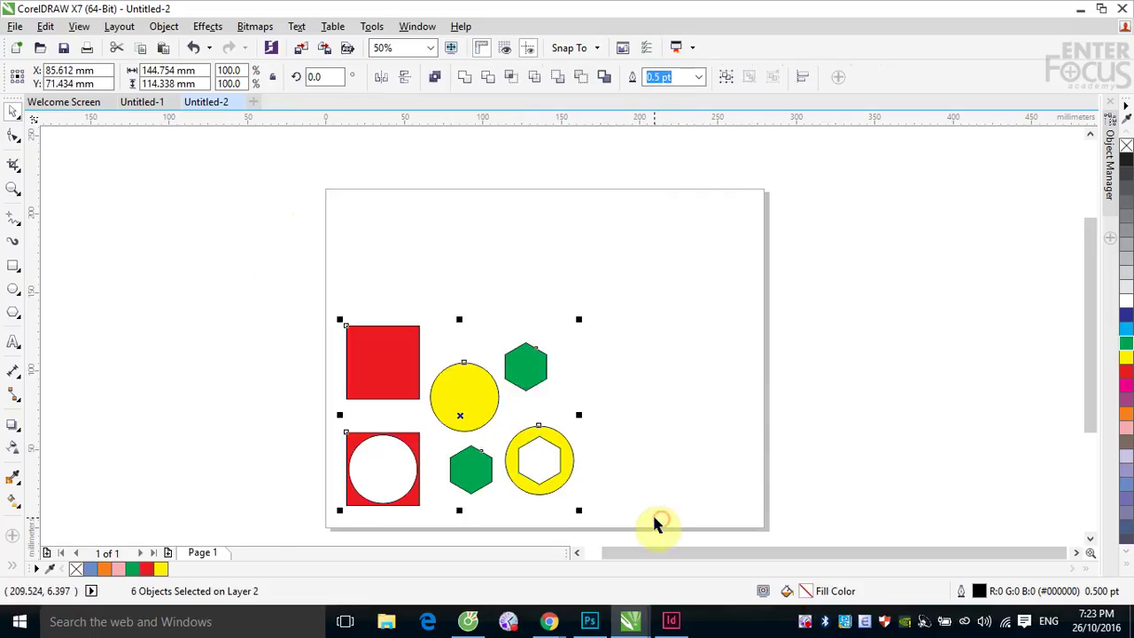
key(Delete)
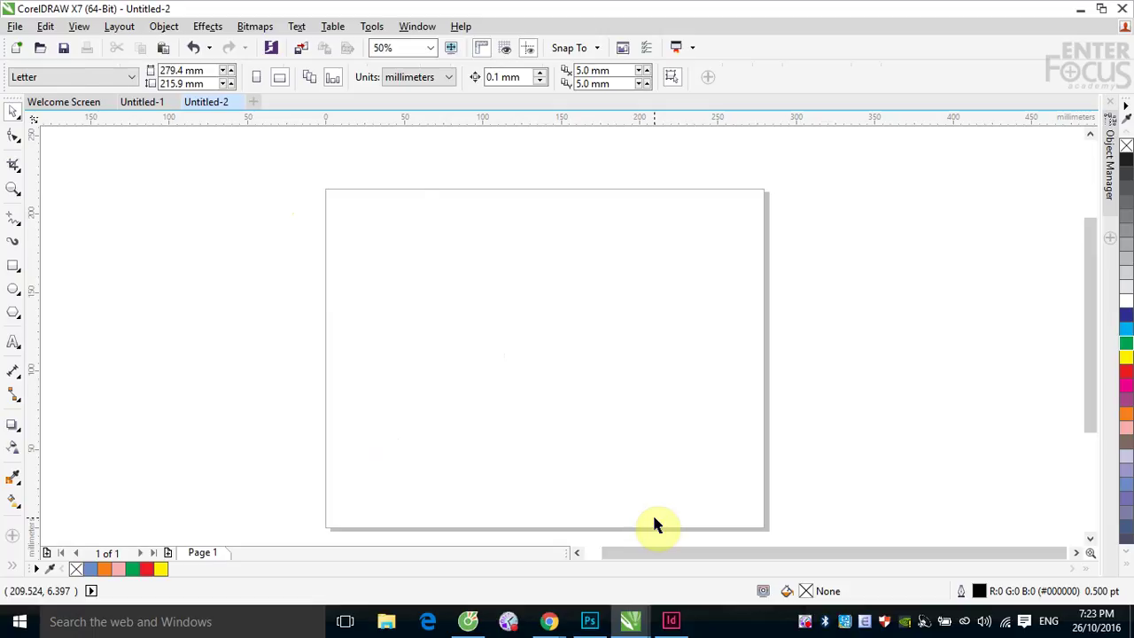
key(ctrl+z)
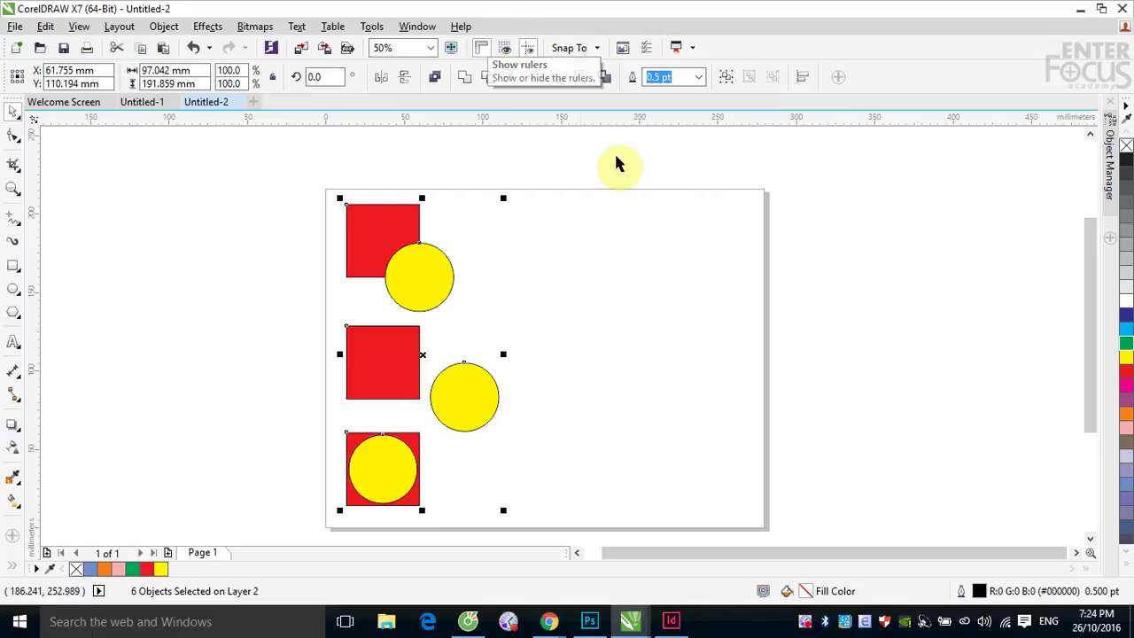
Try Front minus back on the overlapping top square and circle, then undo it.
click(664, 273)
drag(327, 186, 482, 316)
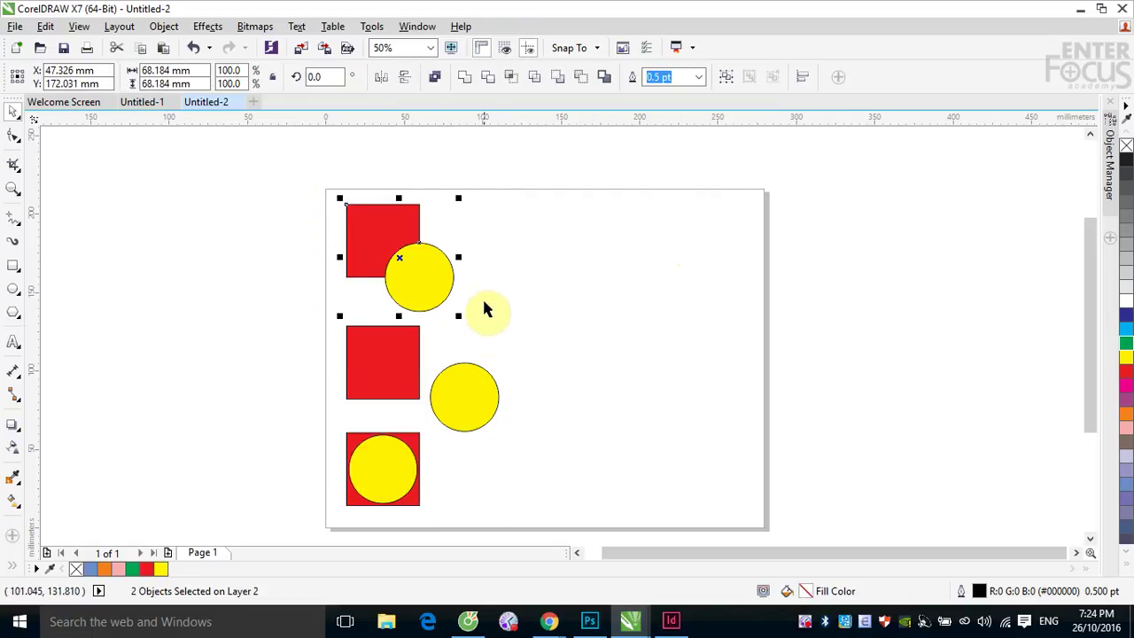
click(559, 79)
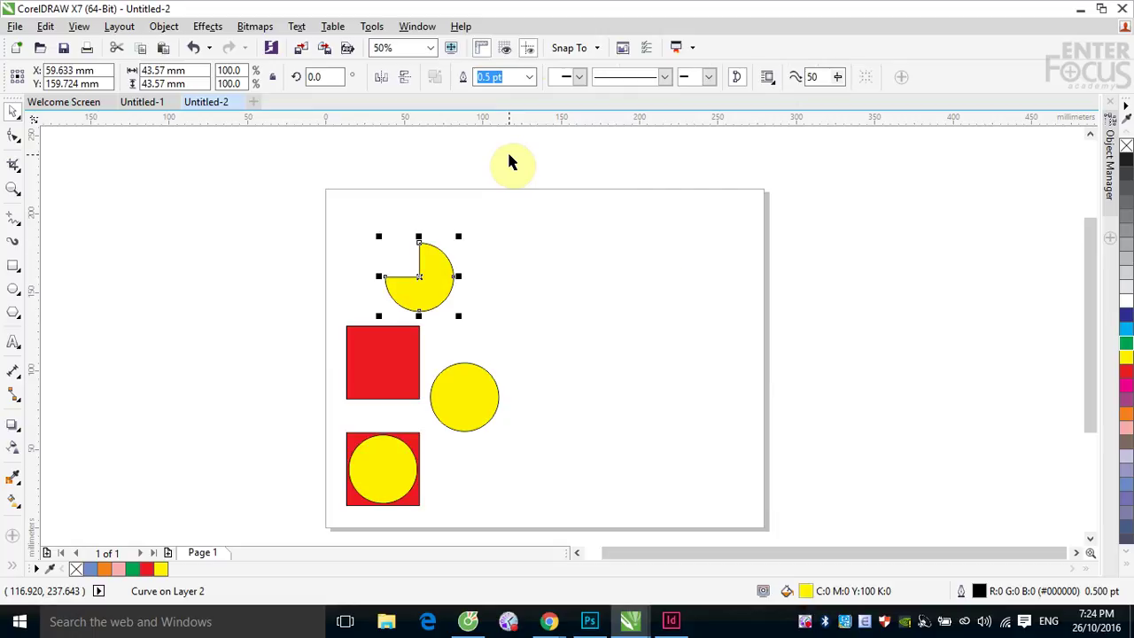
key(ctrl+z)
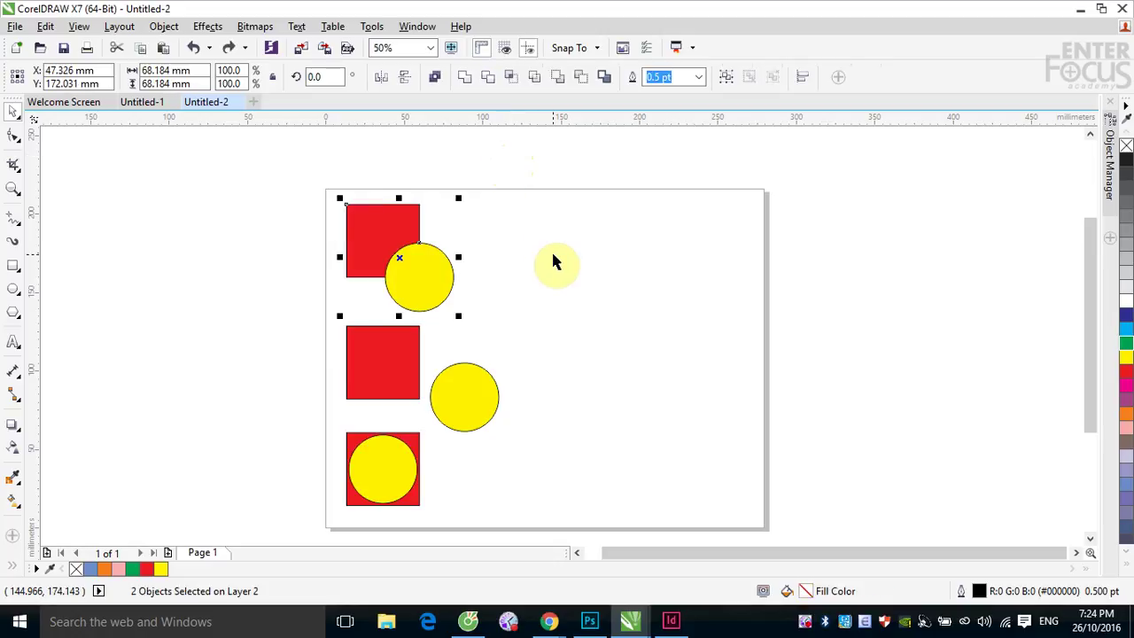
click(578, 294)
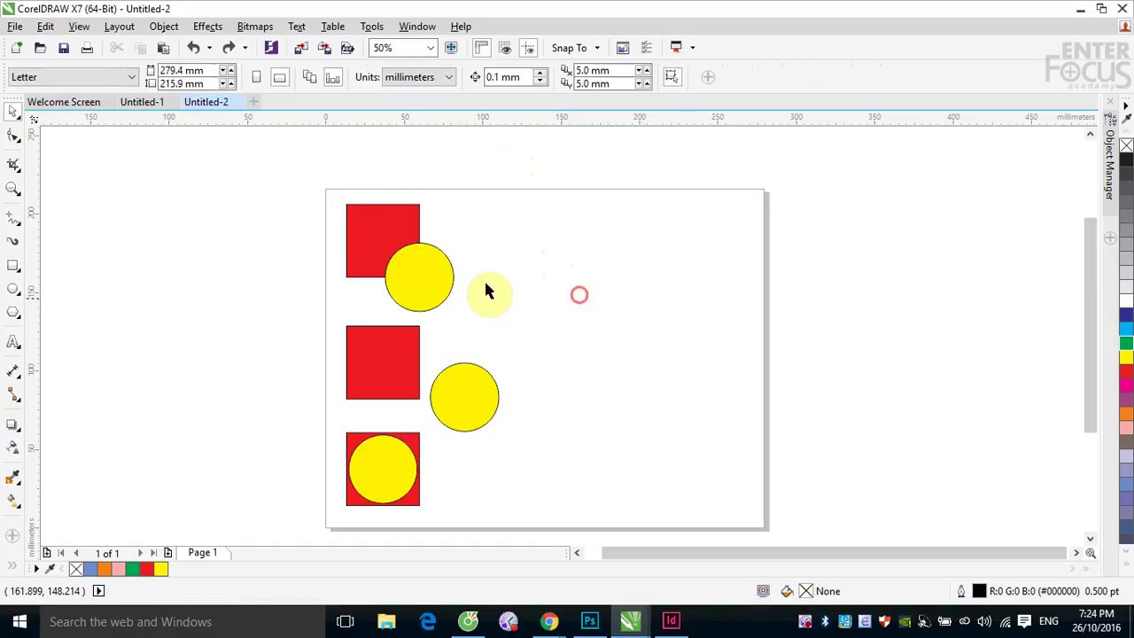
Select the top square before its circle, try Front minus back on the pair, and undo it.
click(363, 231)
shift+click(437, 302)
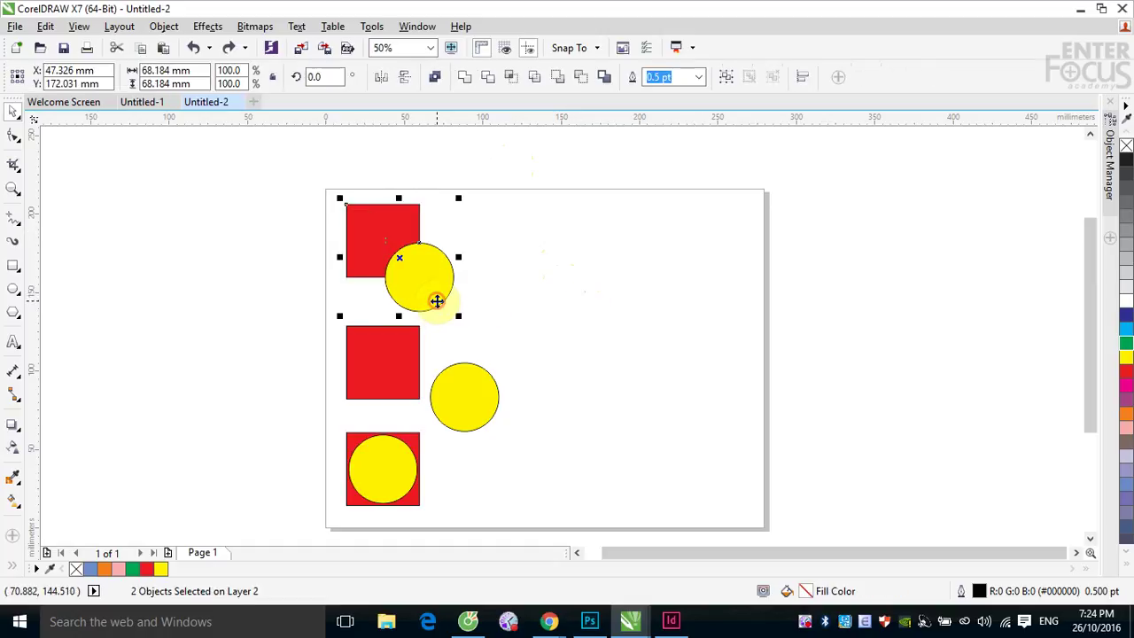
click(558, 81)
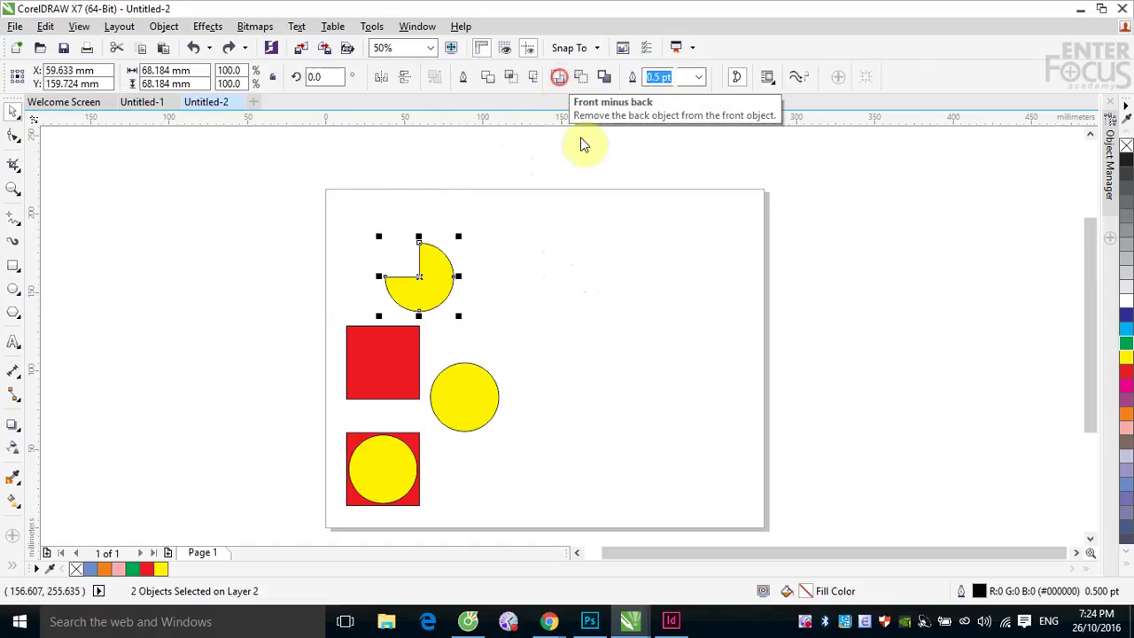
key(ctrl+z)
click(588, 323)
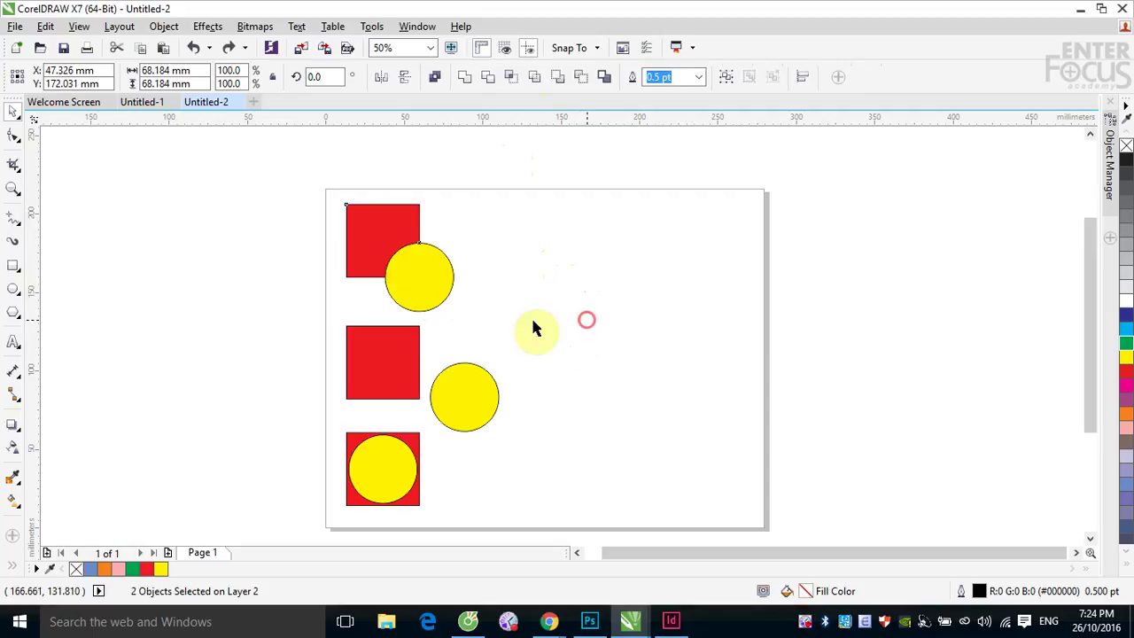
Select the top circle before its square and cut the square's shape out of the circle with Front minus back.
click(428, 302)
shift+click(347, 231)
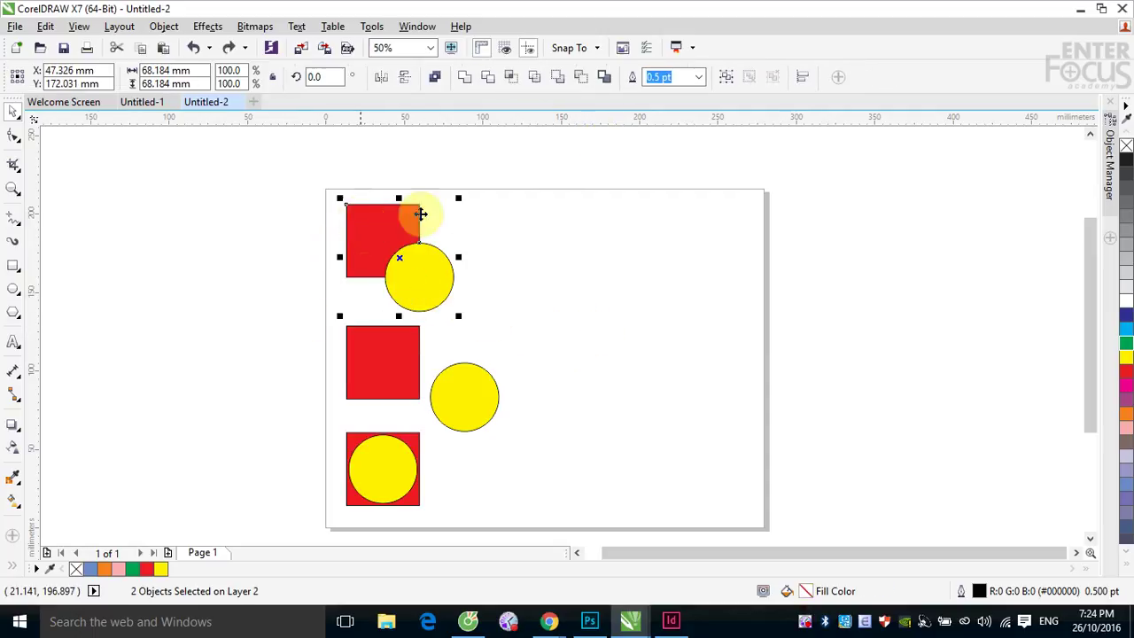
click(558, 78)
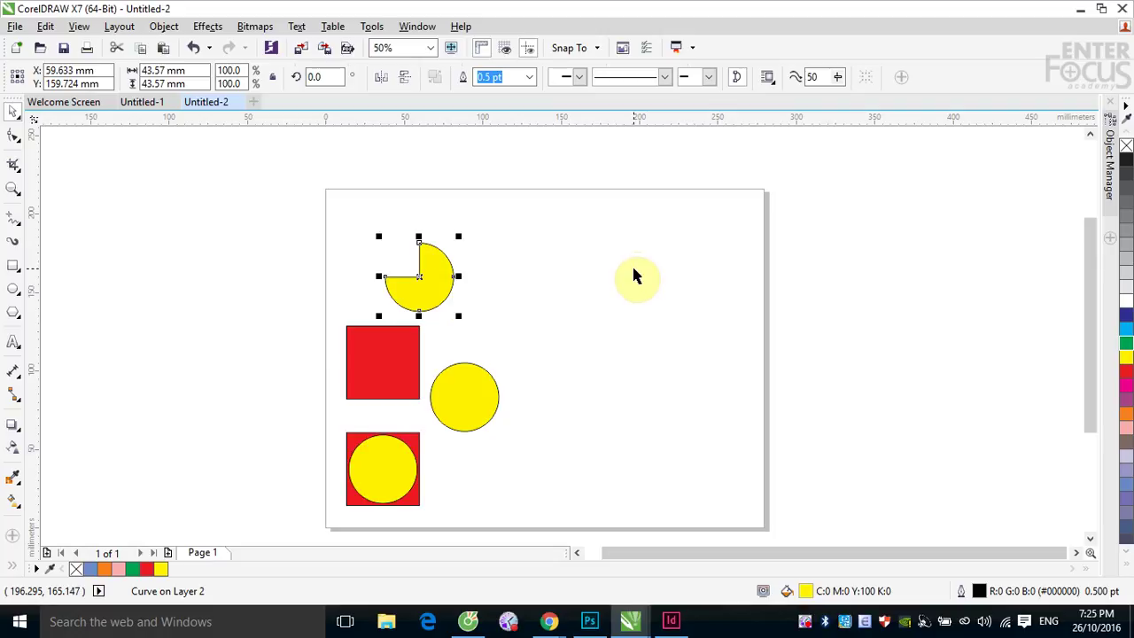
click(633, 324)
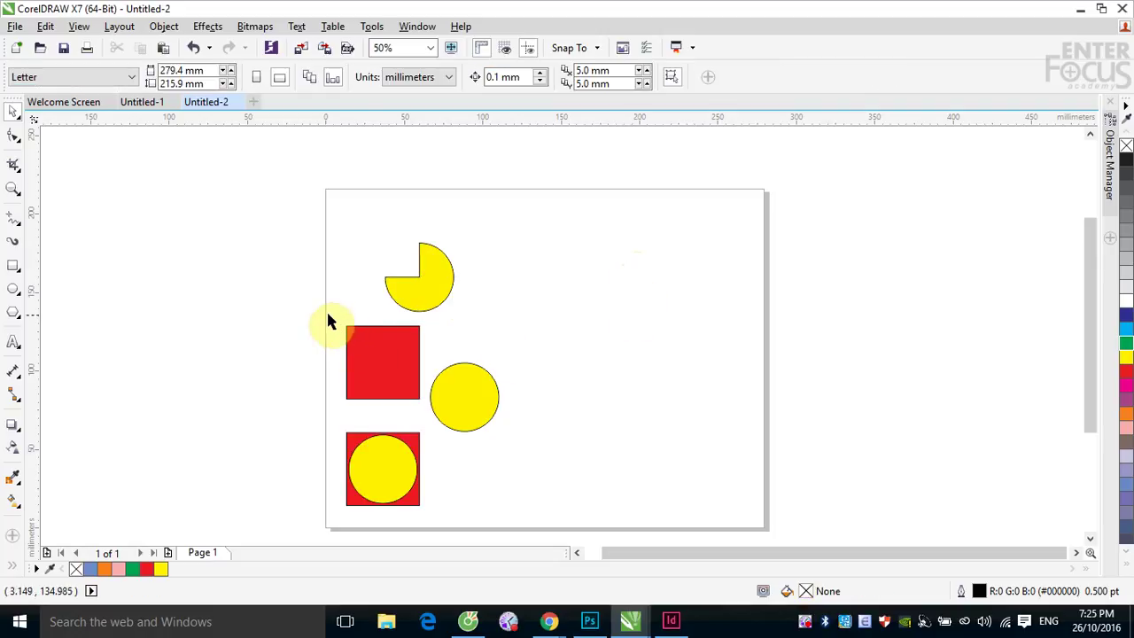
Apply Front minus back to the separated square and circle in the middle row.
drag(328, 315, 525, 442)
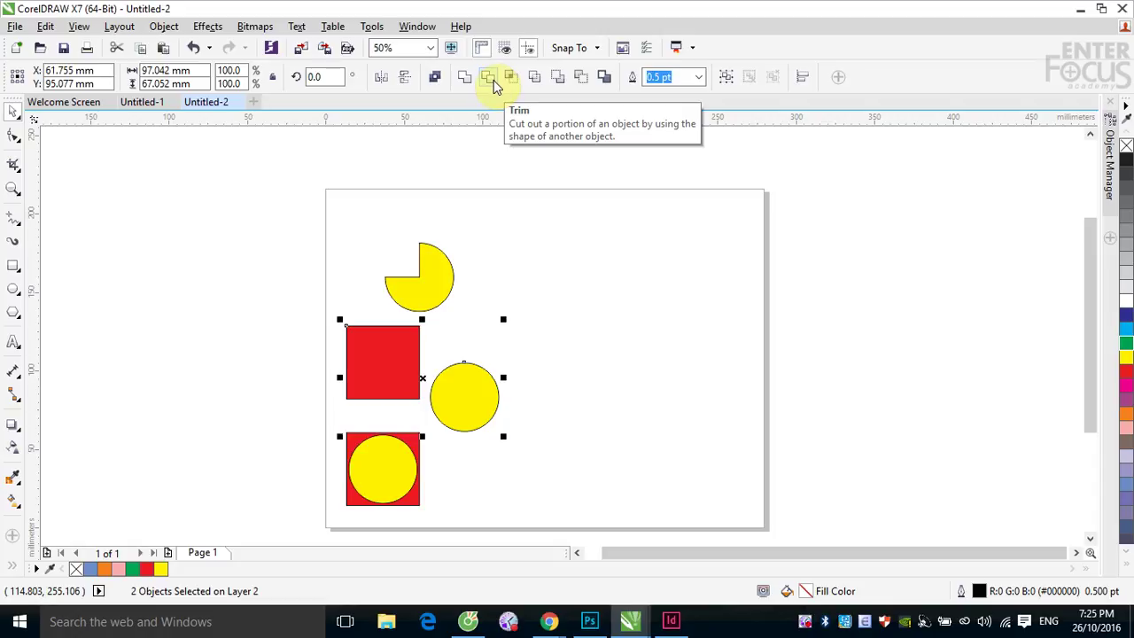
click(559, 78)
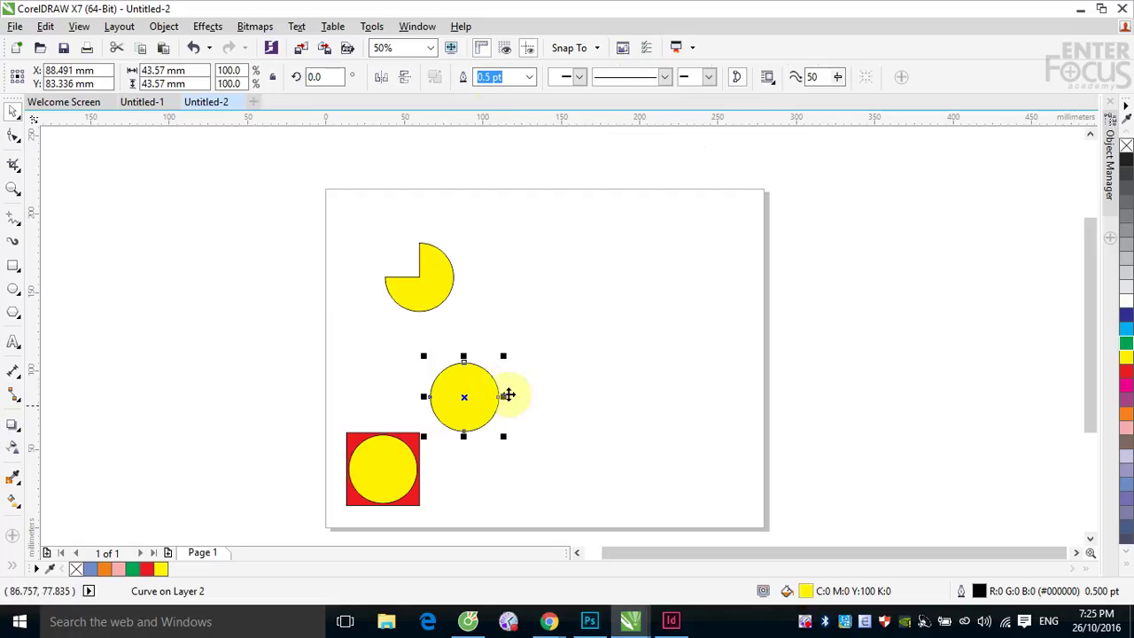
click(578, 501)
Try Front minus back on the bottom pair with the circle in front of the square.
drag(326, 410, 429, 516)
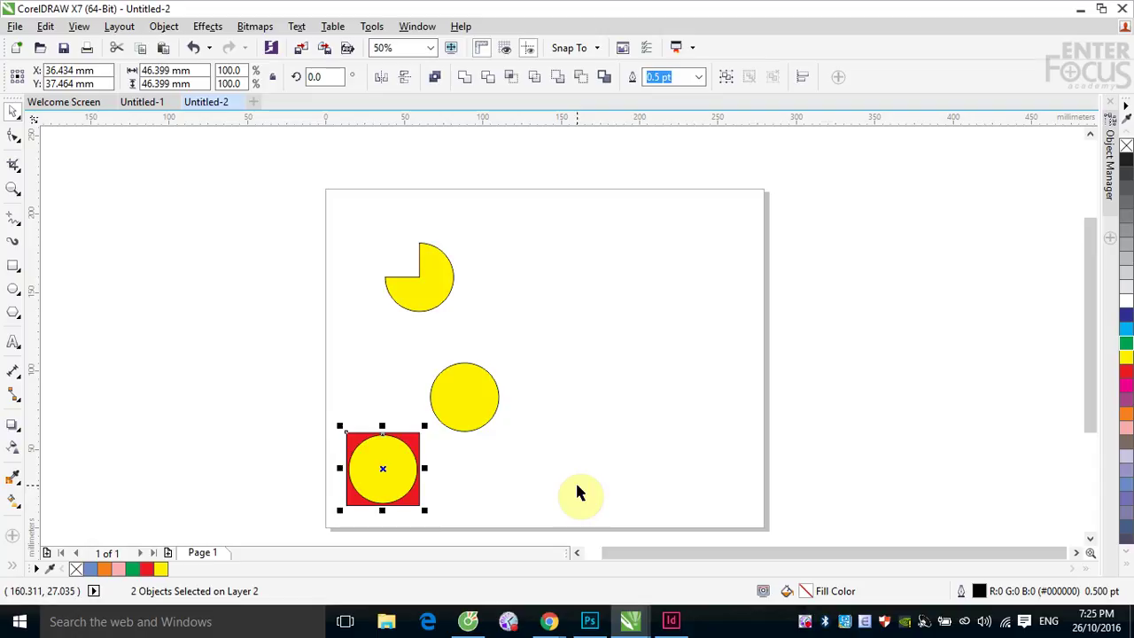
click(557, 78)
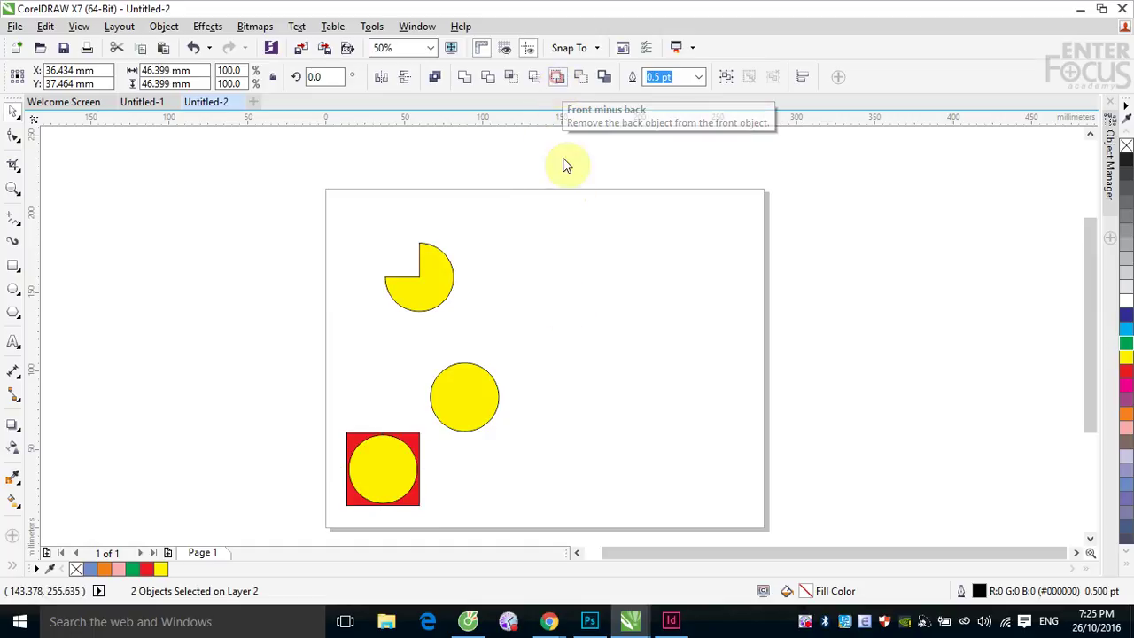
click(590, 335)
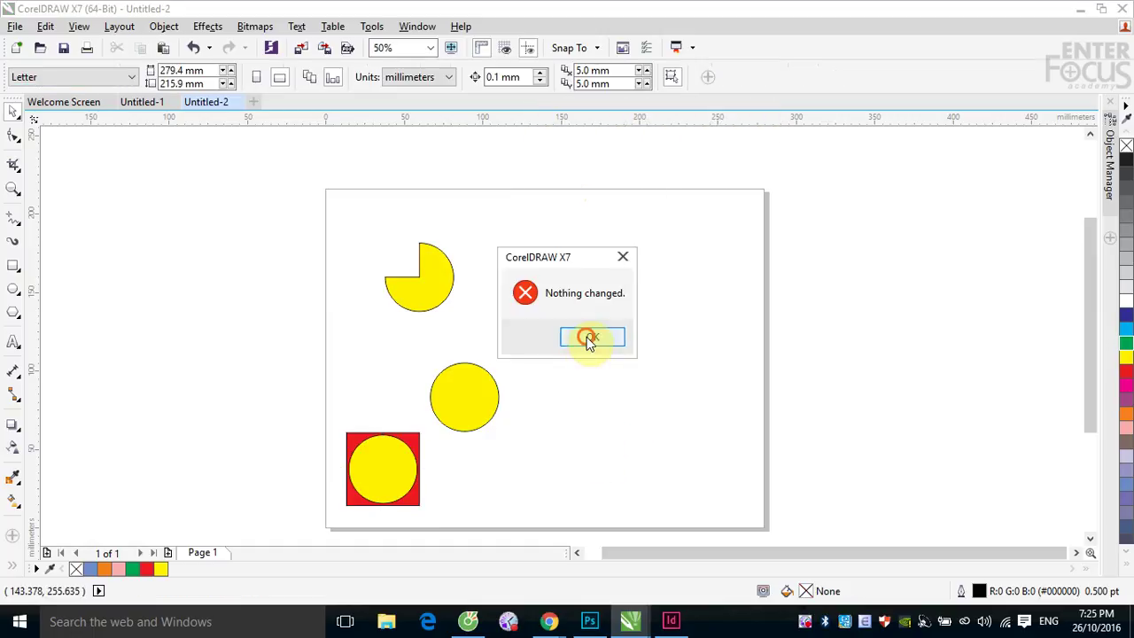
Send the bottom yellow circle behind its red square and apply Front minus back to the pair.
click(404, 474)
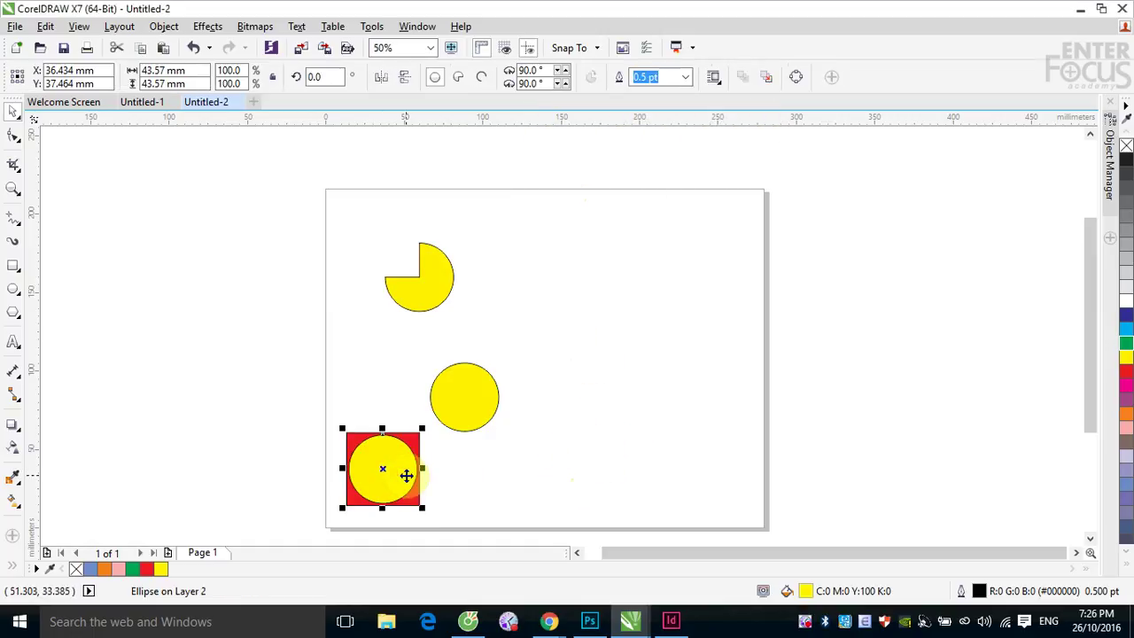
key(shift+Page_Down)
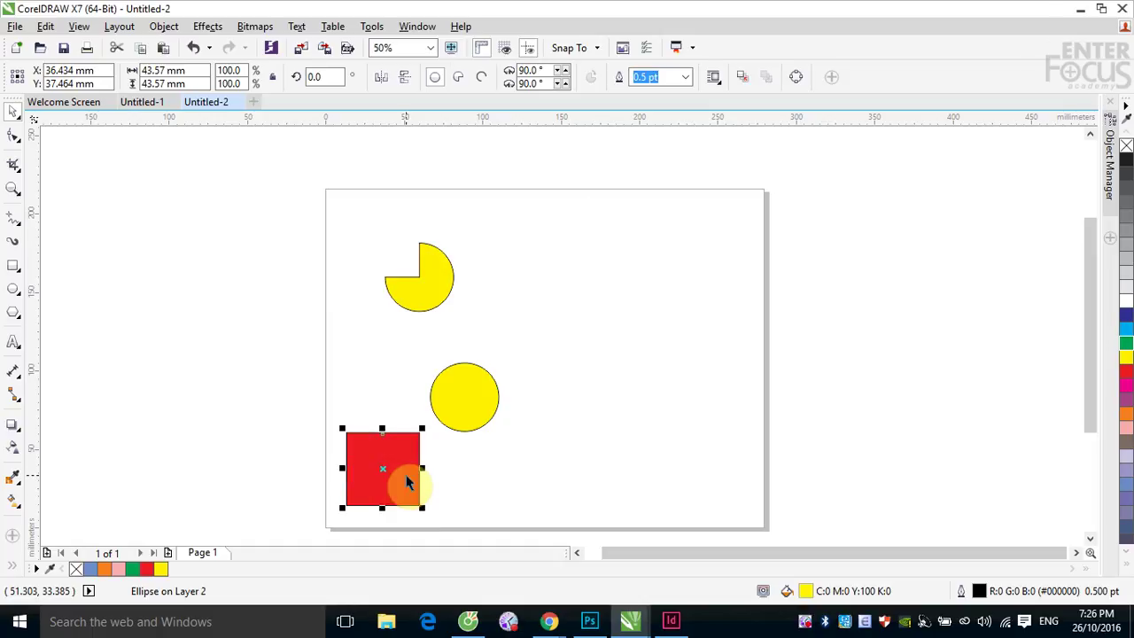
click(294, 404)
drag(314, 405, 438, 527)
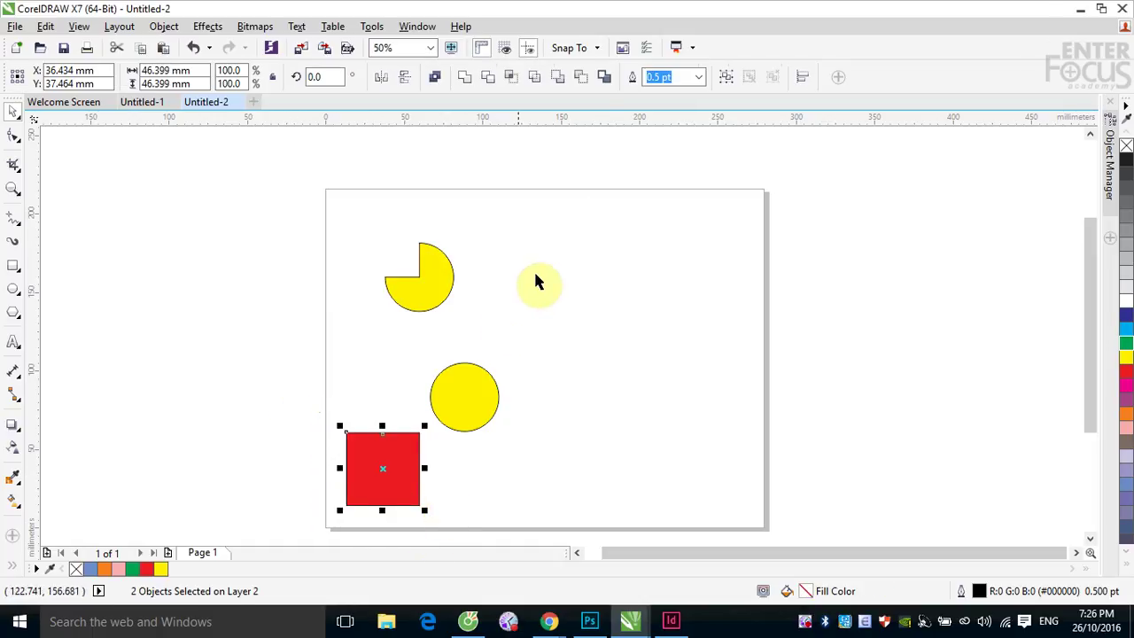
click(557, 77)
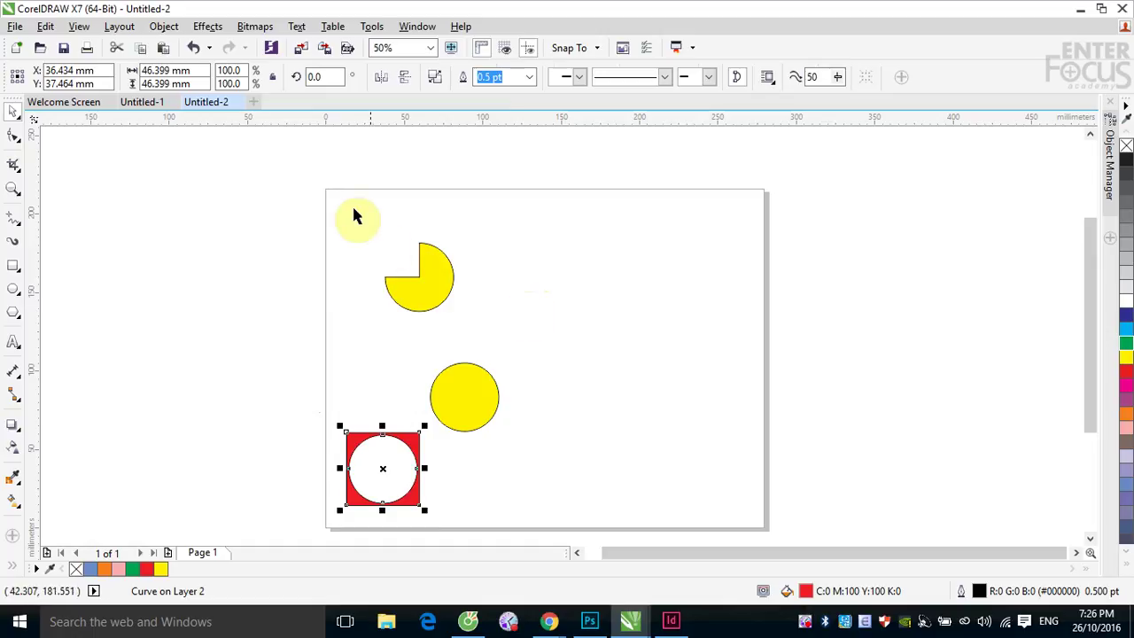
Restore the three original square-and-circle pairs and apply Back minus front to the overlapping top pair.
drag(292, 163, 521, 532)
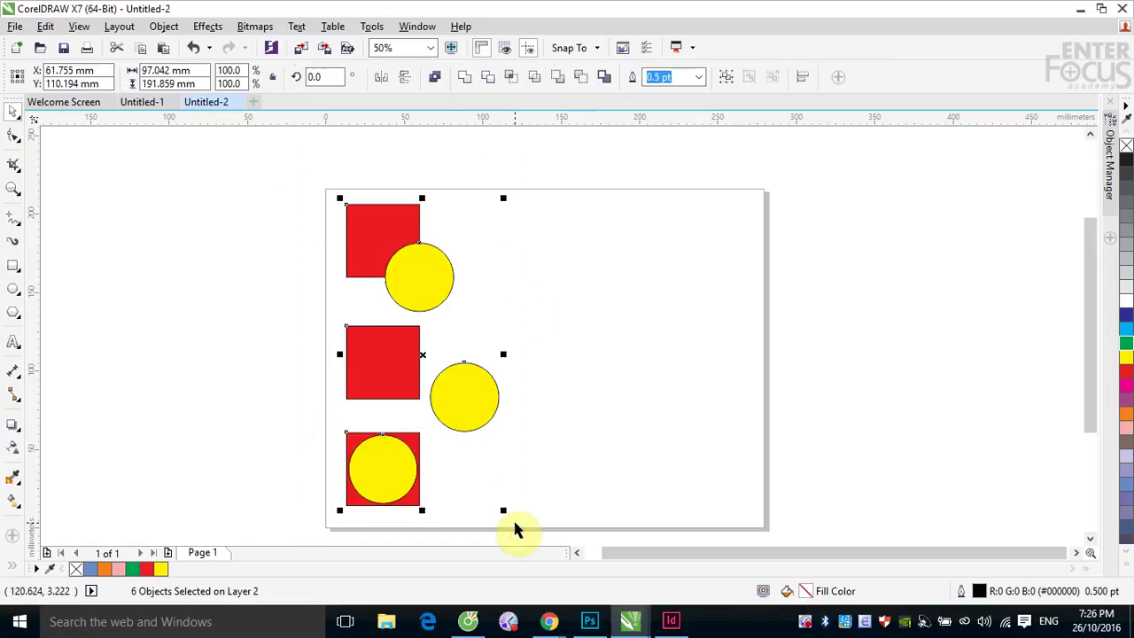
click(610, 294)
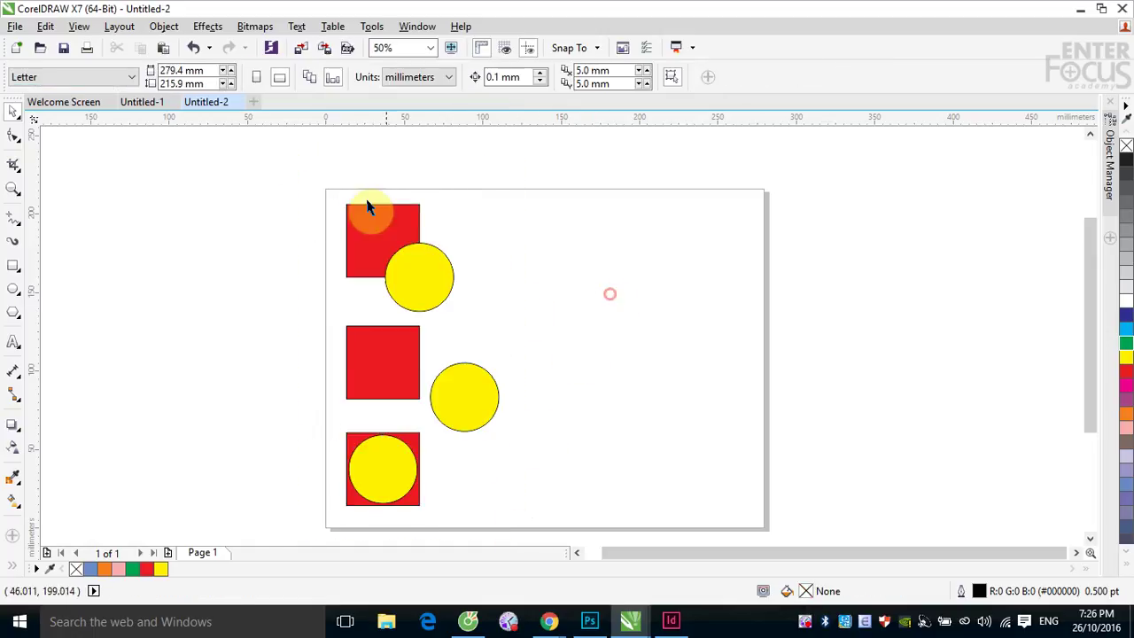
drag(342, 181, 462, 313)
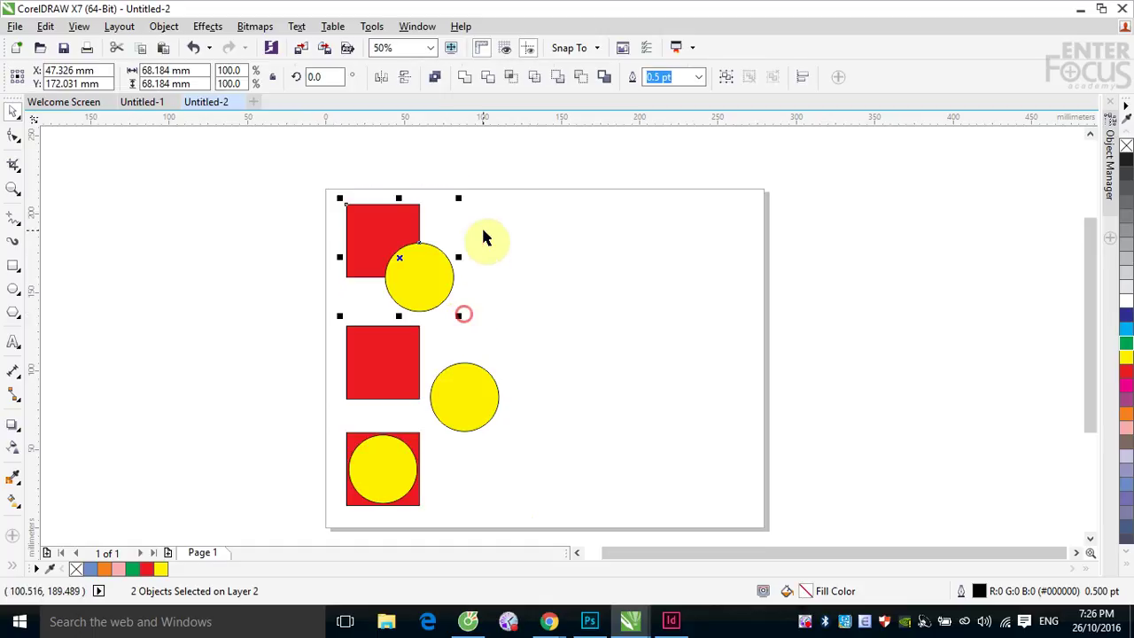
click(581, 78)
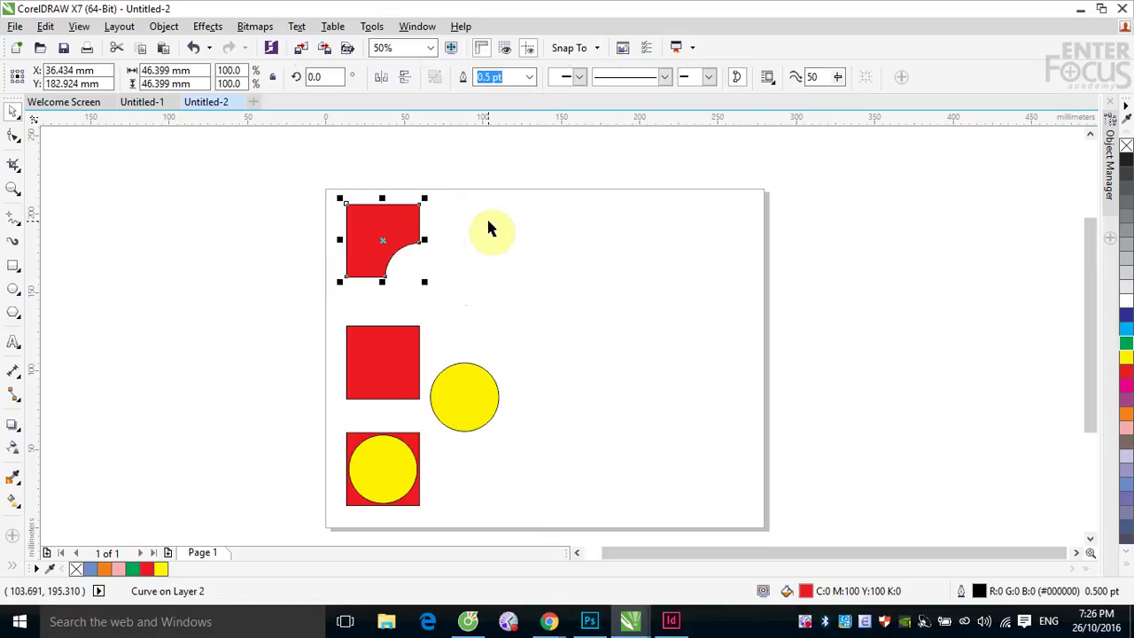
Apply Back minus front to the separated middle square and circle, and to the concentric bottom pair.
drag(332, 309, 525, 443)
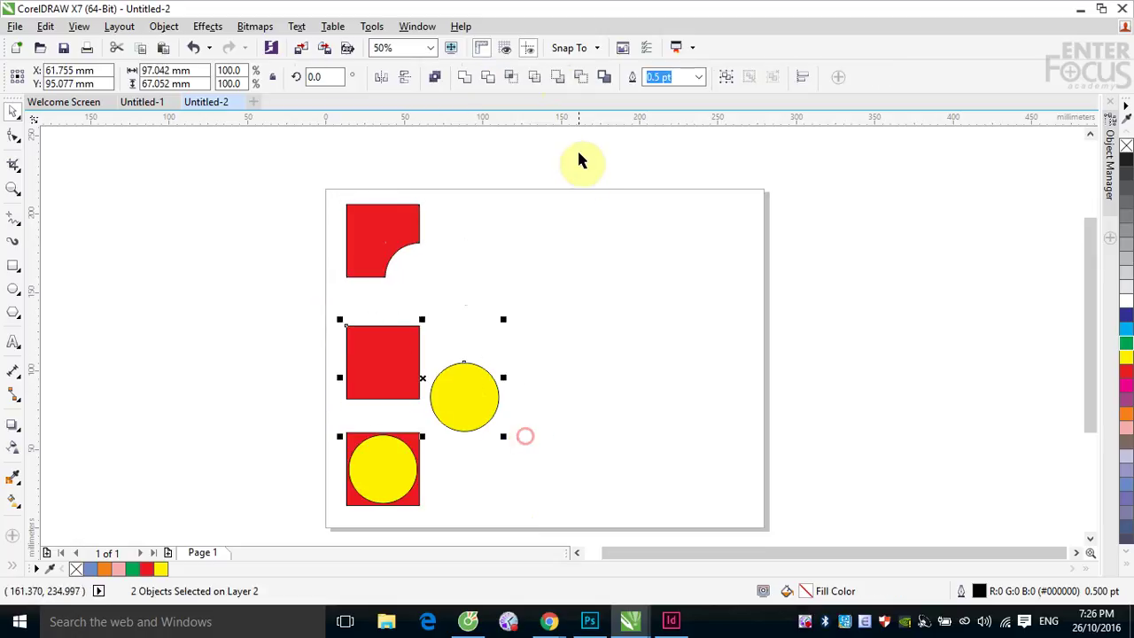
click(581, 78)
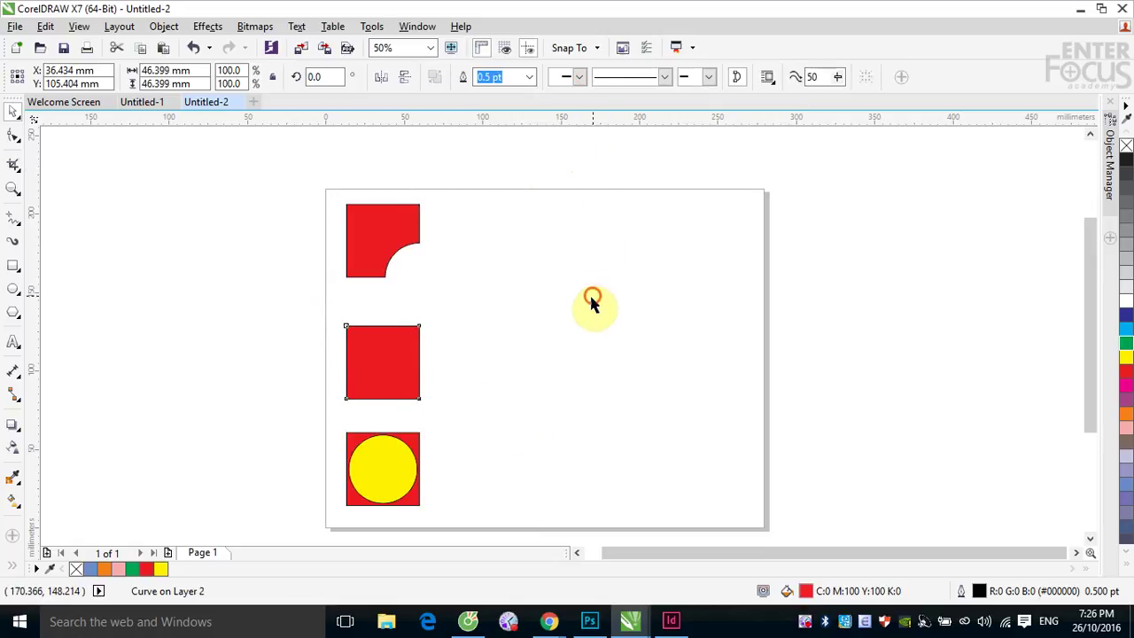
drag(322, 418, 457, 534)
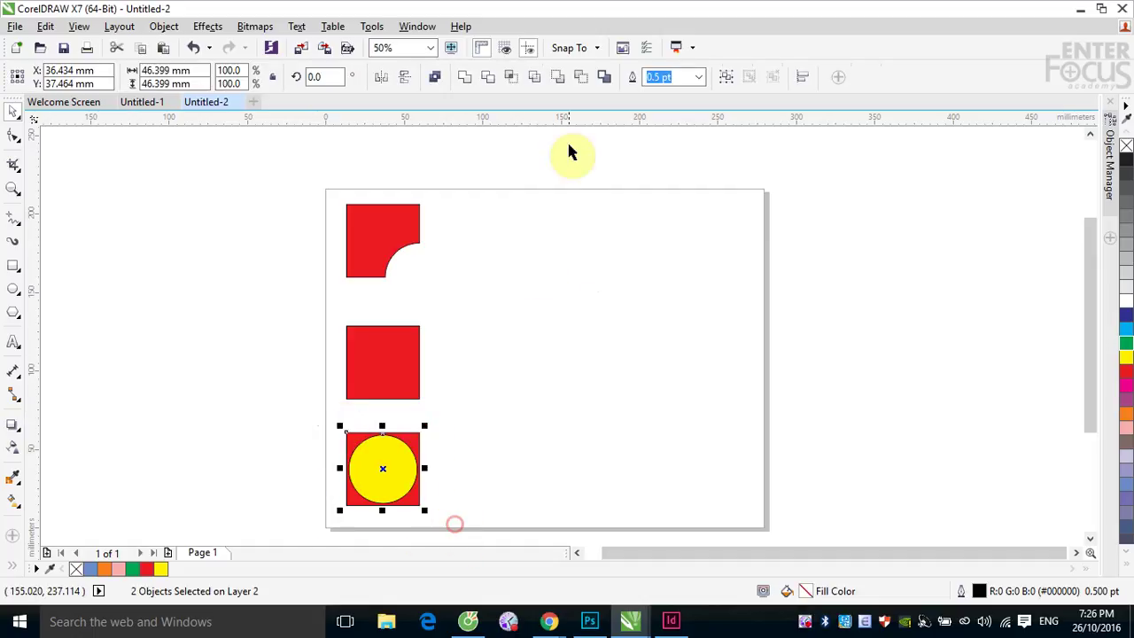
click(581, 78)
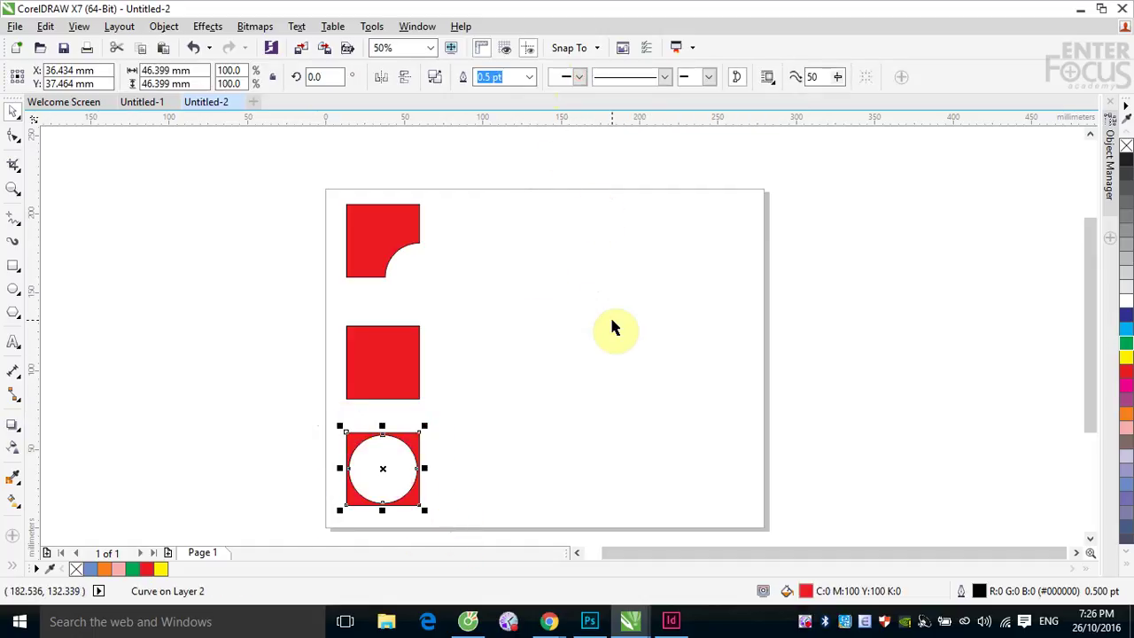
Clear the Back minus front results from the page and restore the three original square-and-circle pairs.
drag(309, 168, 483, 565)
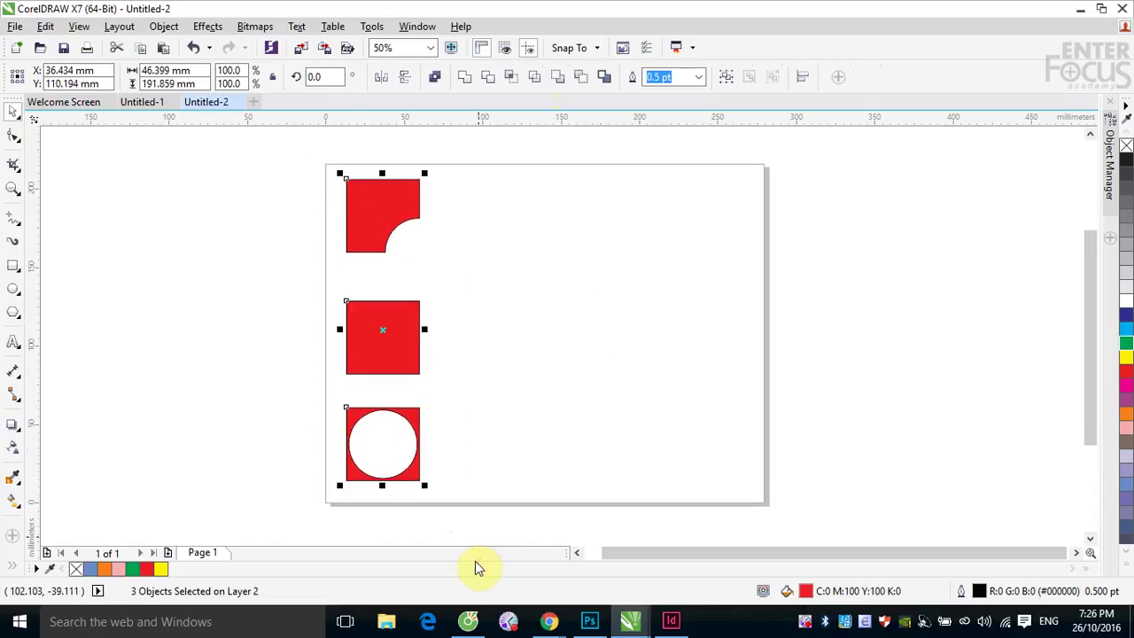
key(Delete)
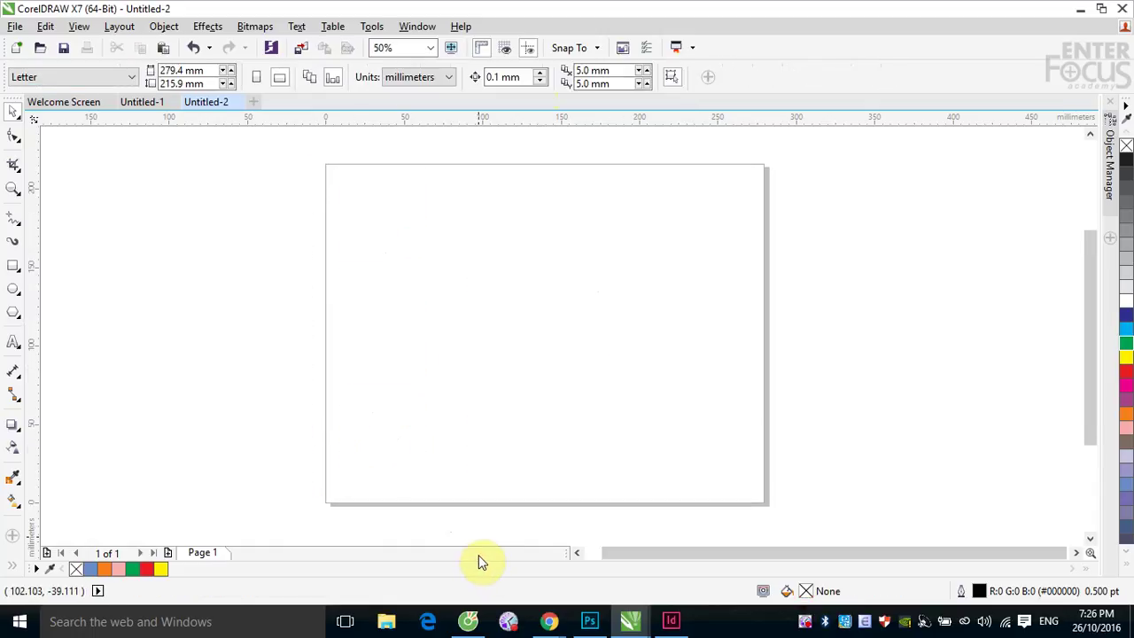
key(ctrl+z)
key(ctrl+z)
key(ctrl+z)
key(ctrl+z)
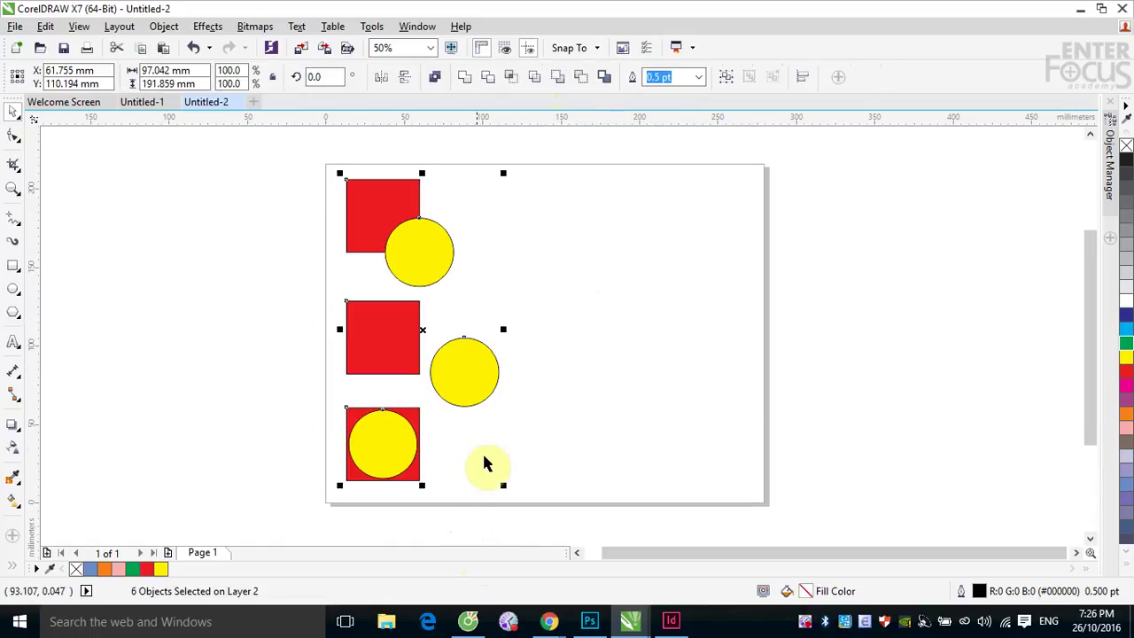
Try Create Boundary on all six shapes at once, undo it and deselect everything.
click(602, 78)
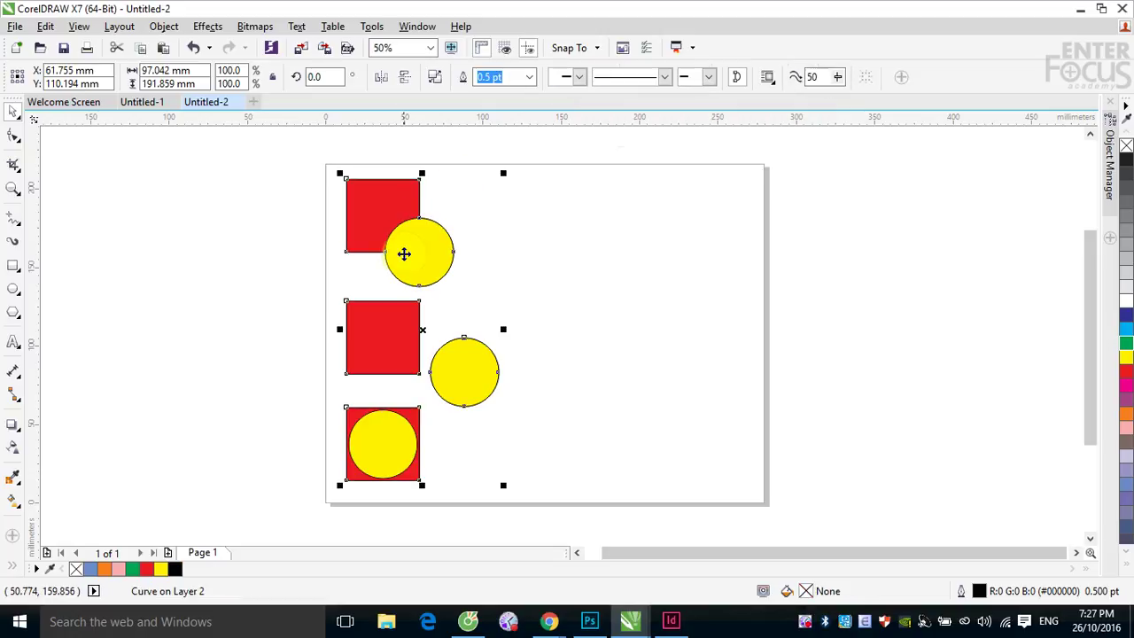
key(ctrl+z)
click(614, 266)
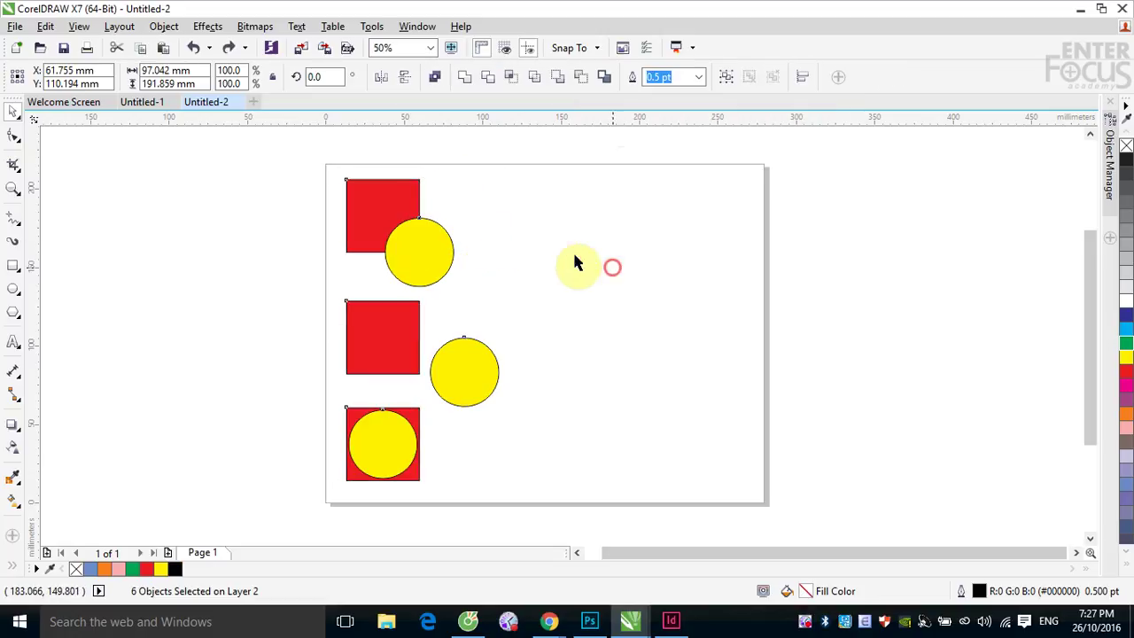
Create a boundary from the overlapping top square and circle and move the outline about 104 mm to the right.
click(326, 158)
drag(325, 158, 479, 289)
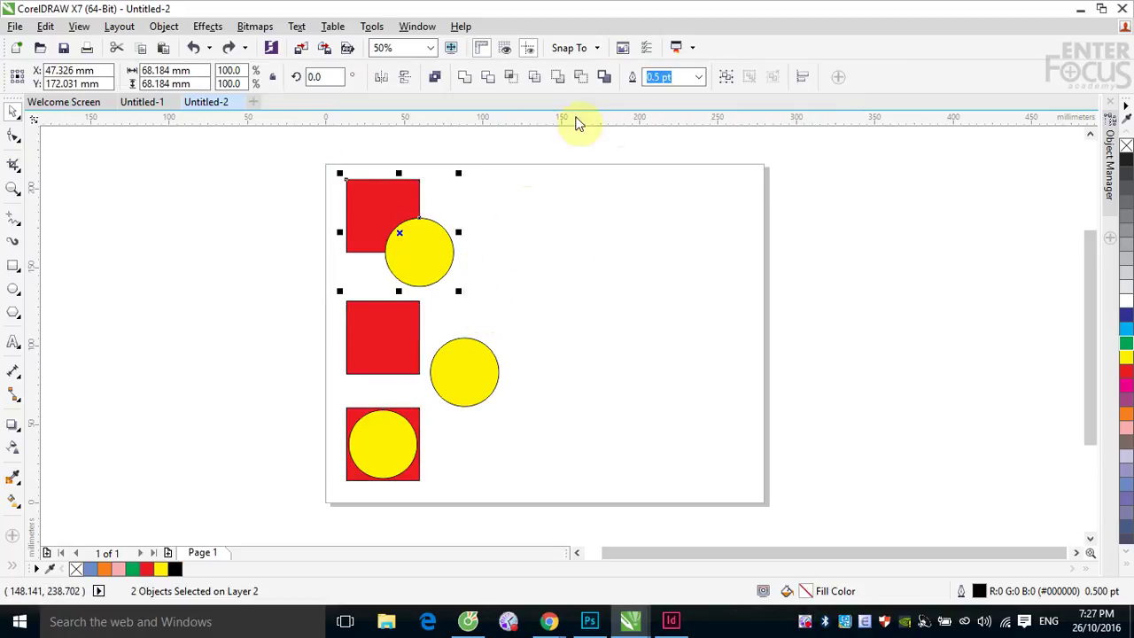
click(608, 78)
drag(399, 233, 562, 234)
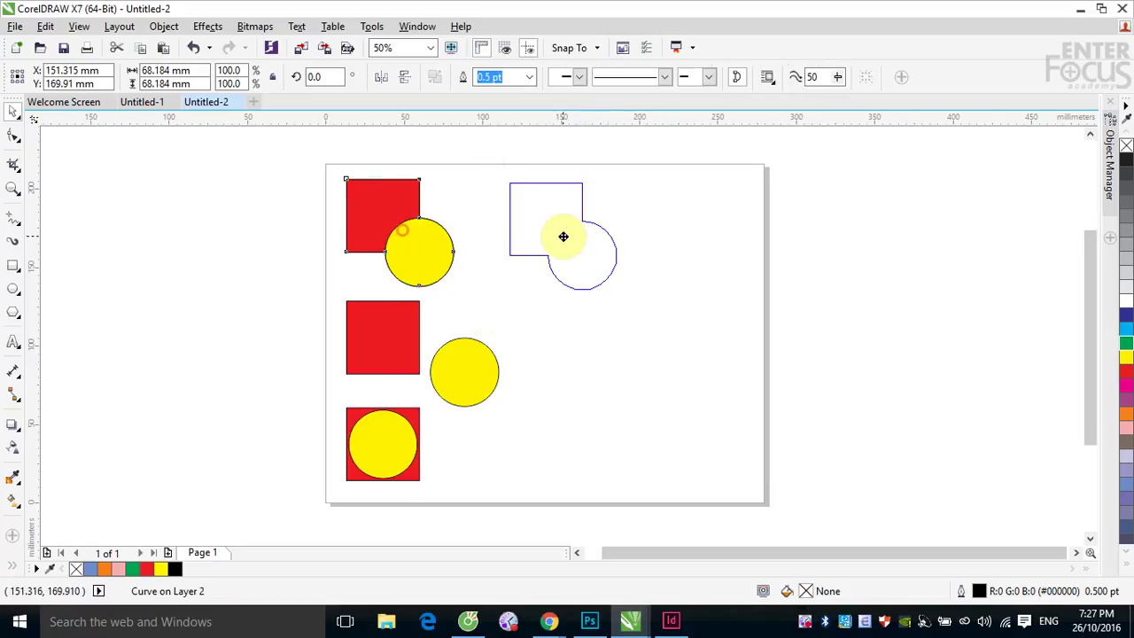
Create a boundary from the separated middle square and circle and move the outlines to the right of the pair.
drag(417, 342, 416, 352)
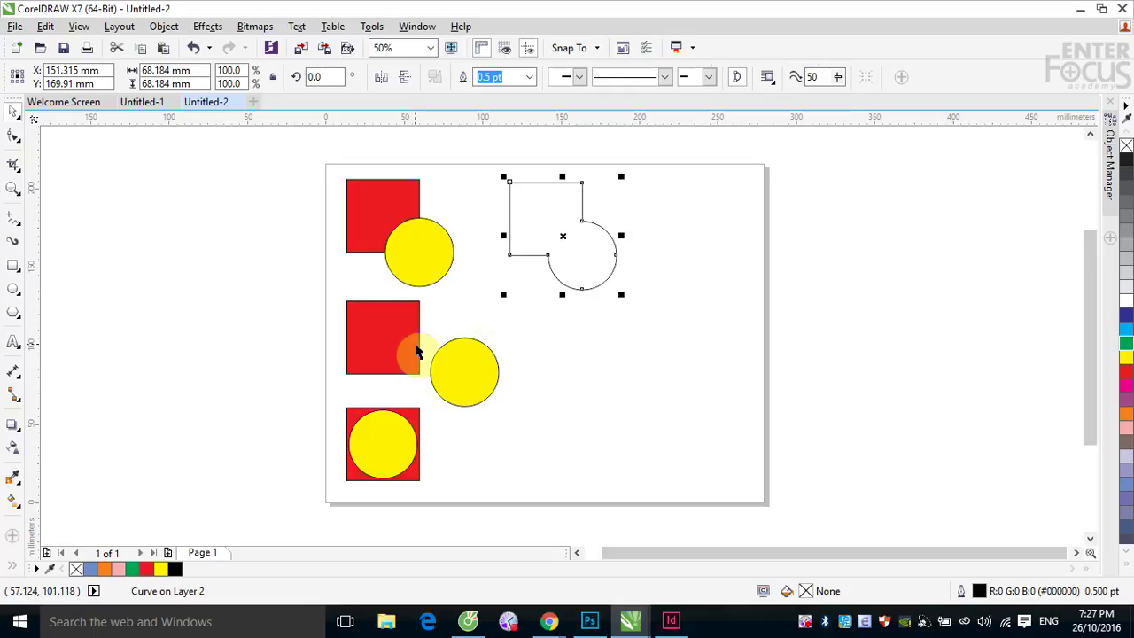
drag(323, 288, 512, 411)
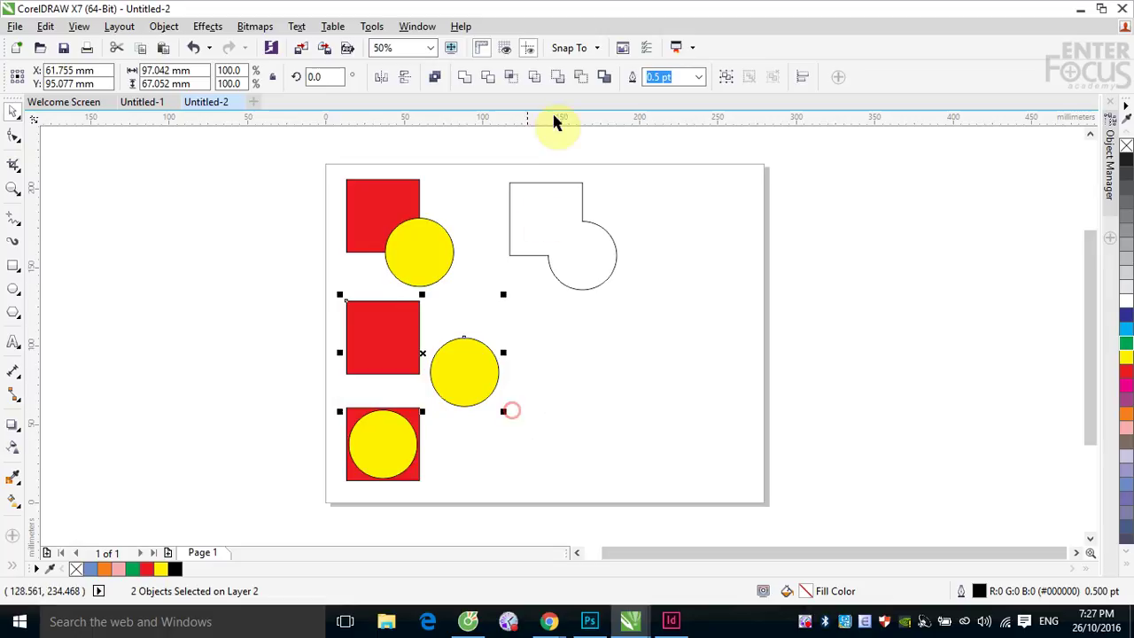
click(604, 76)
drag(419, 360, 626, 367)
Create a boundary from the concentric bottom square and circle and move the outline to the right of the pair.
drag(337, 400, 423, 496)
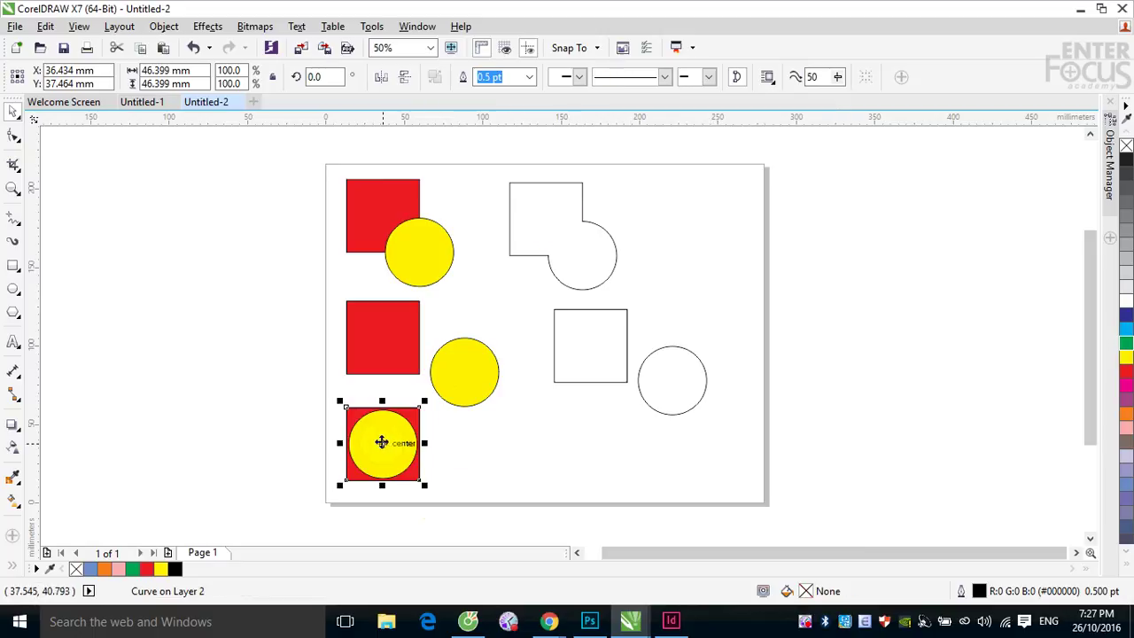
drag(383, 443, 542, 460)
click(659, 473)
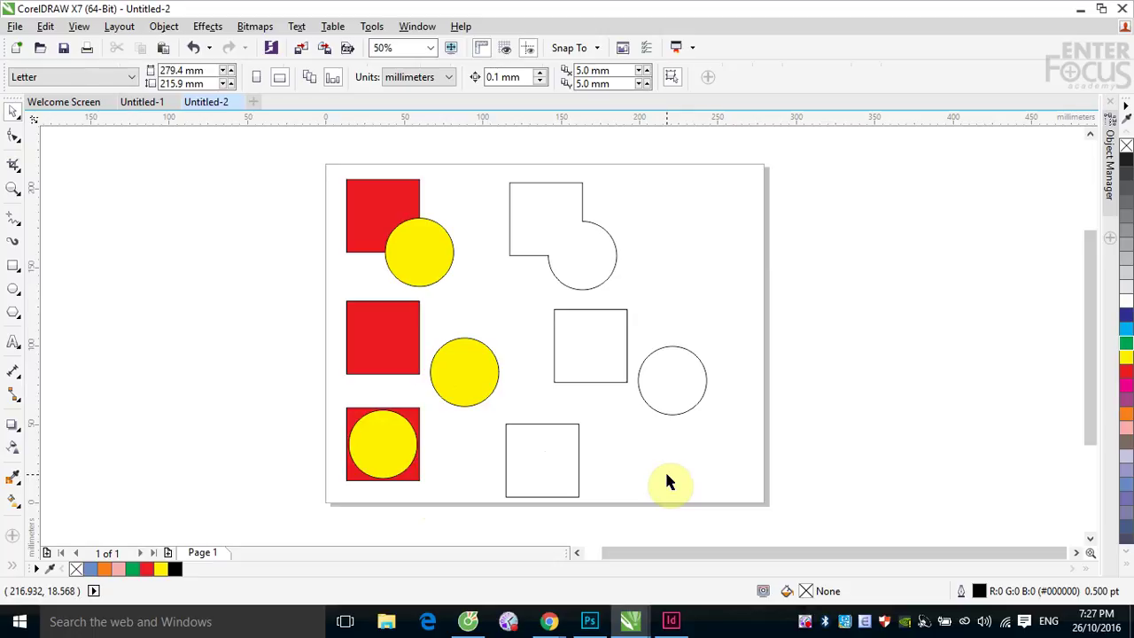
Clear the page of the boundary outlines and bring back only the three original square-and-circle pairs, deselected.
drag(302, 148, 735, 507)
key(Delete)
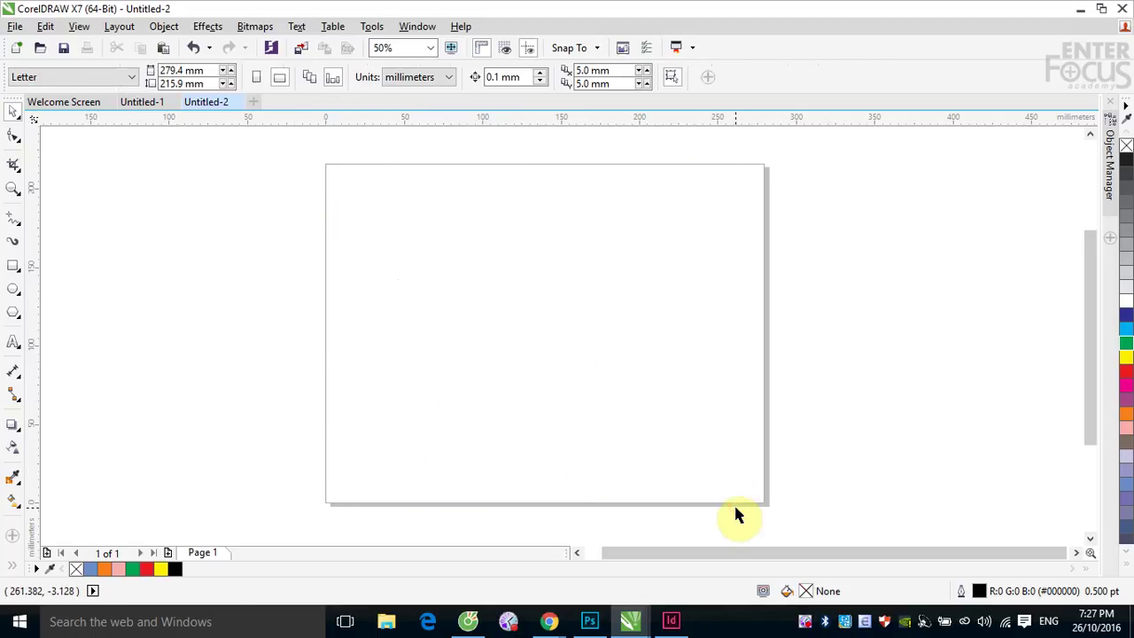
key(ctrl+z)
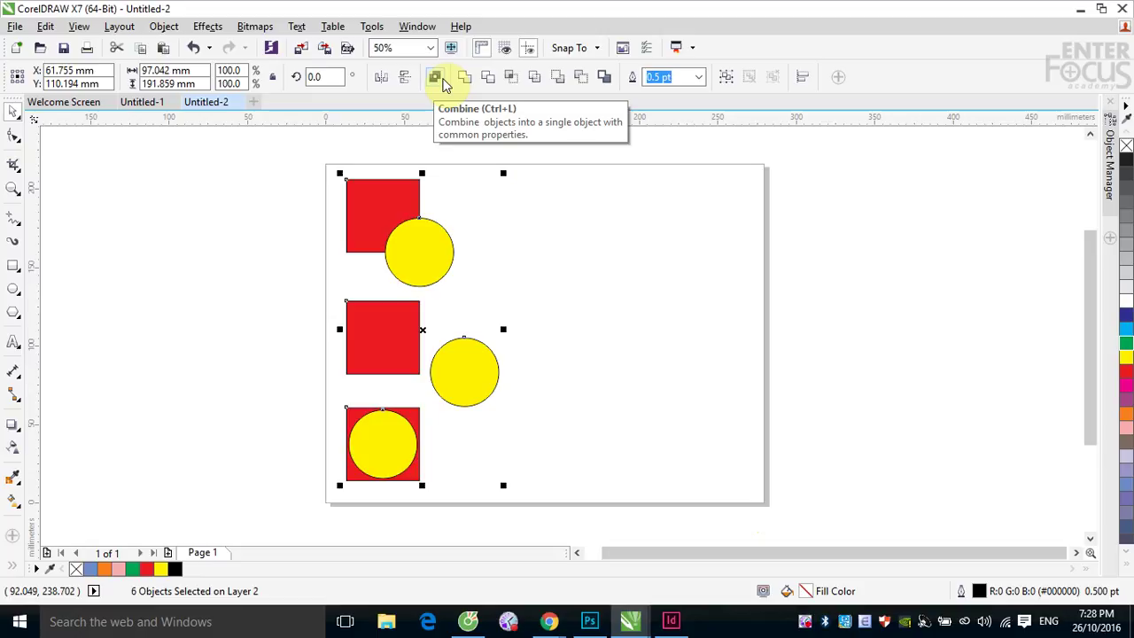
click(561, 234)
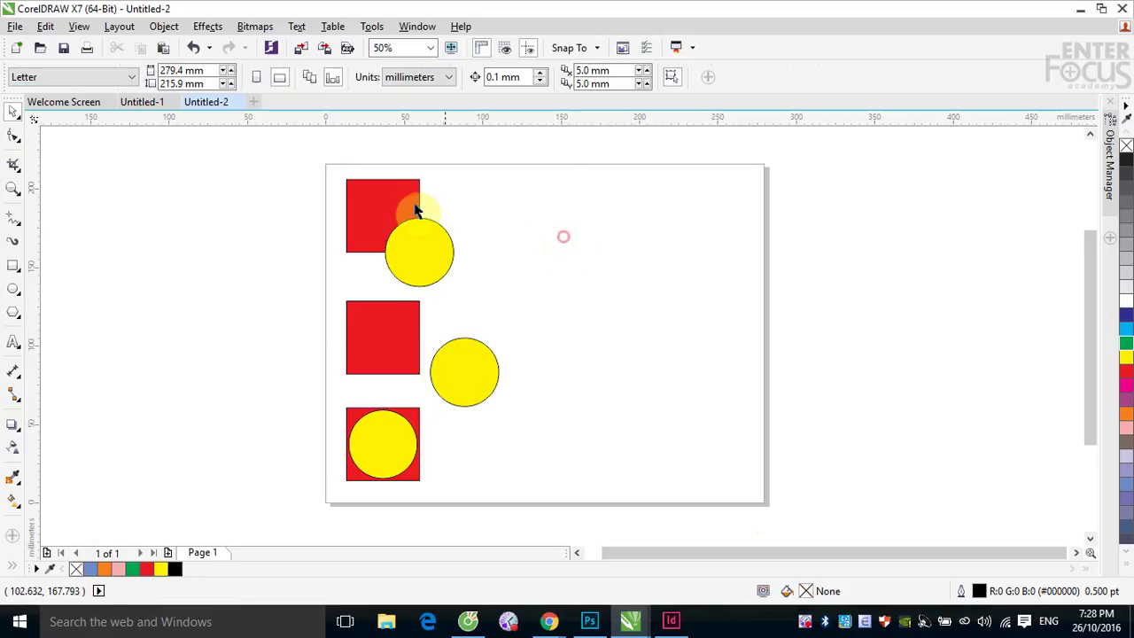
Combine the overlapping top square and circle into a single object.
drag(326, 158, 479, 286)
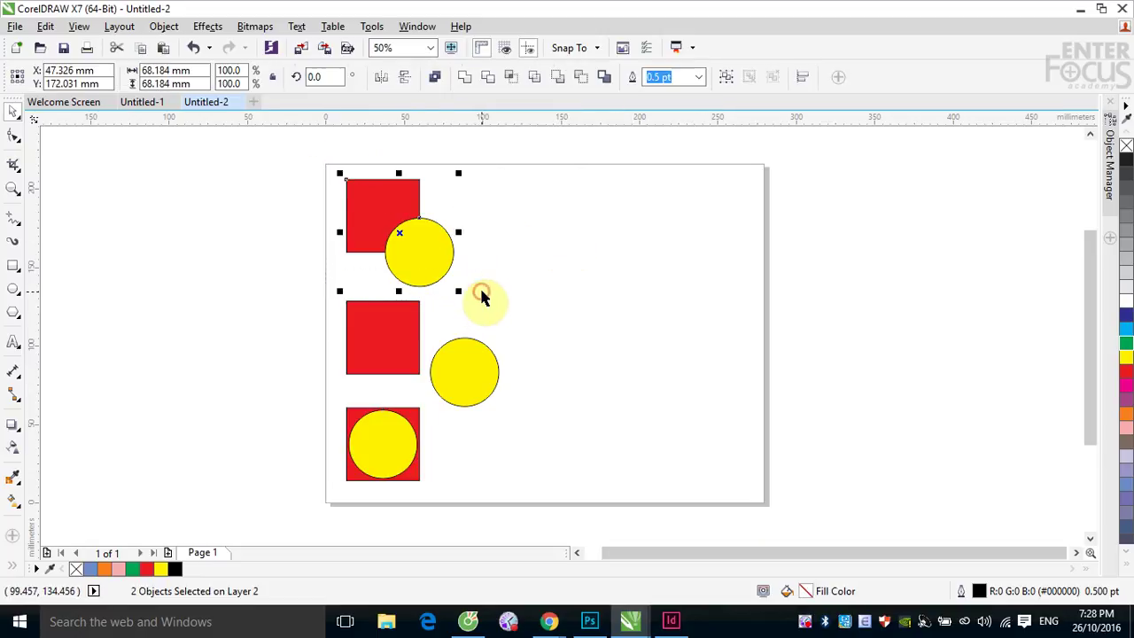
click(435, 77)
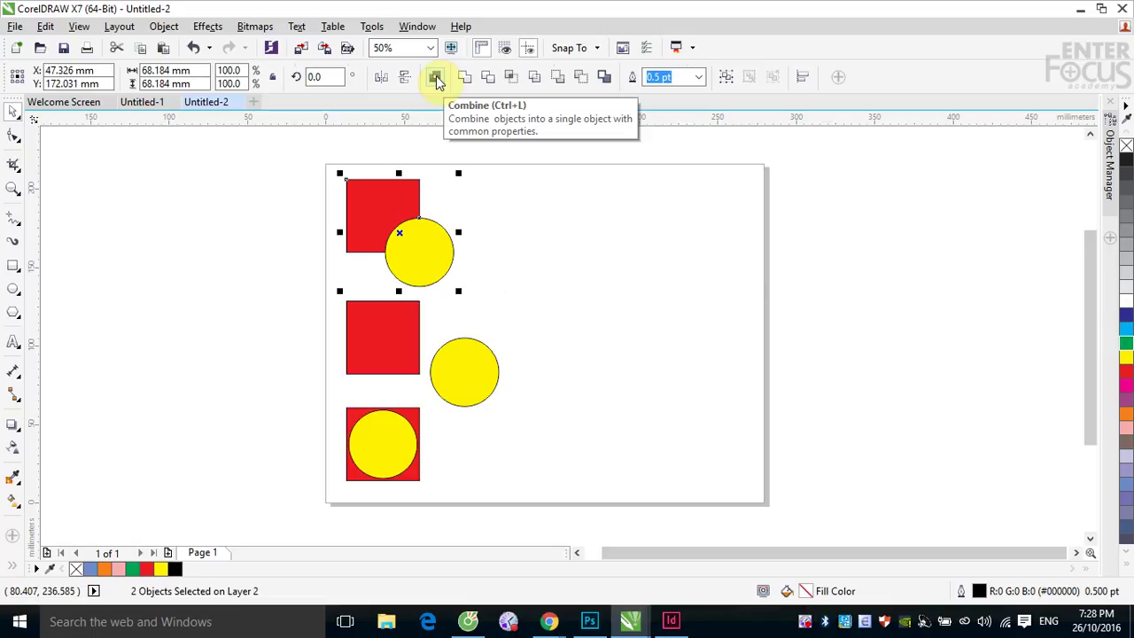
click(436, 77)
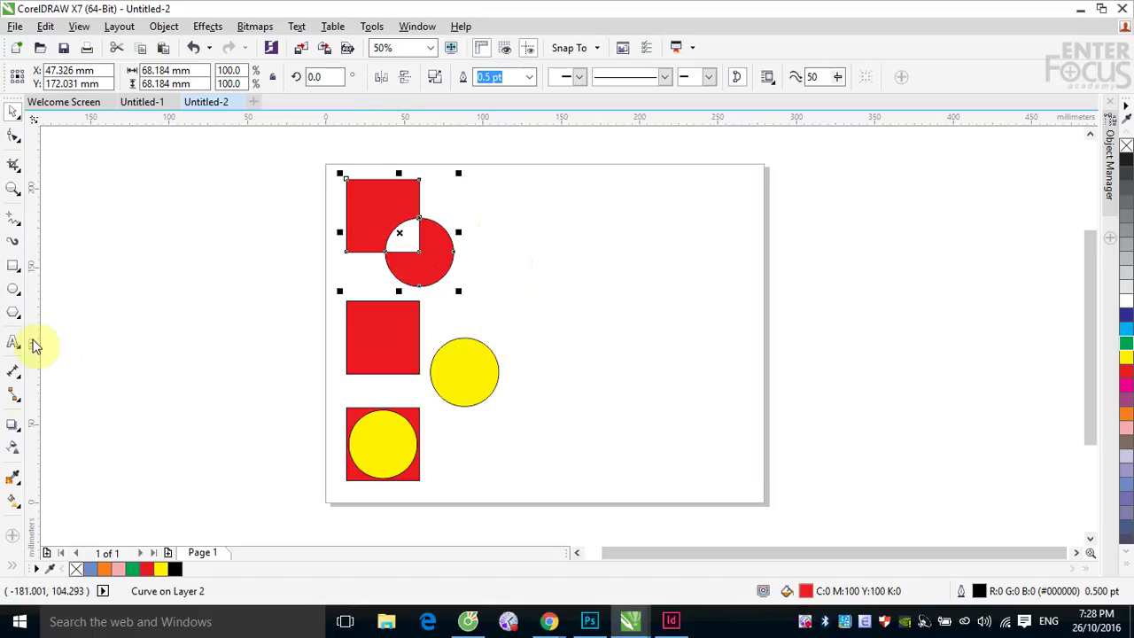
Draw a five-pointed complex star about 71 by 68 mm to the right of the pairs and fill it red.
click(14, 316)
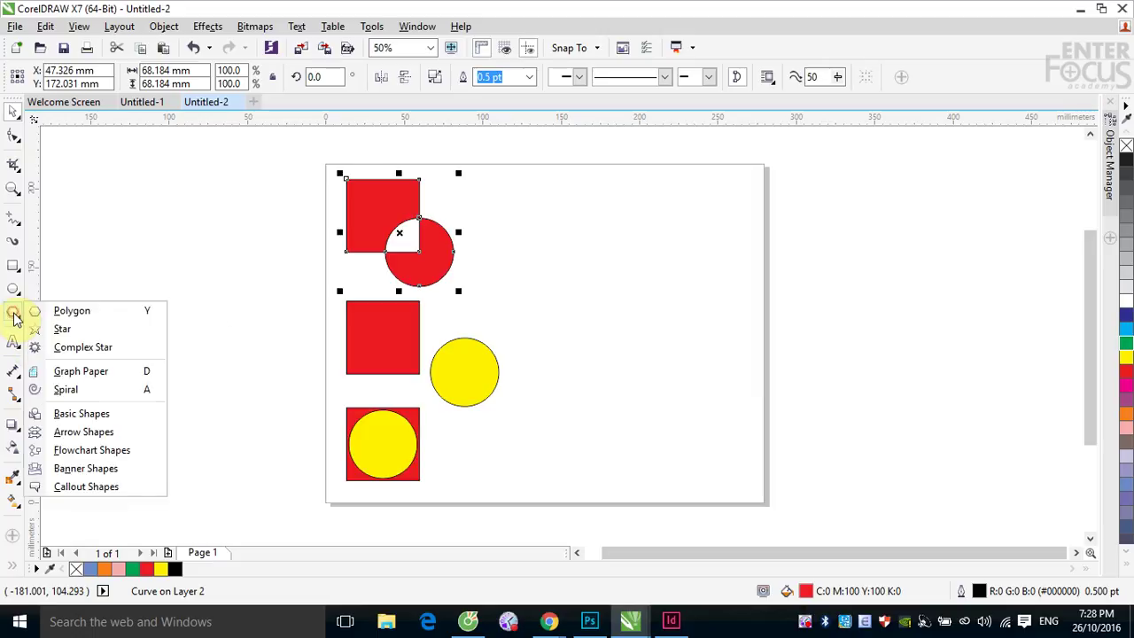
click(83, 347)
drag(600, 271, 718, 379)
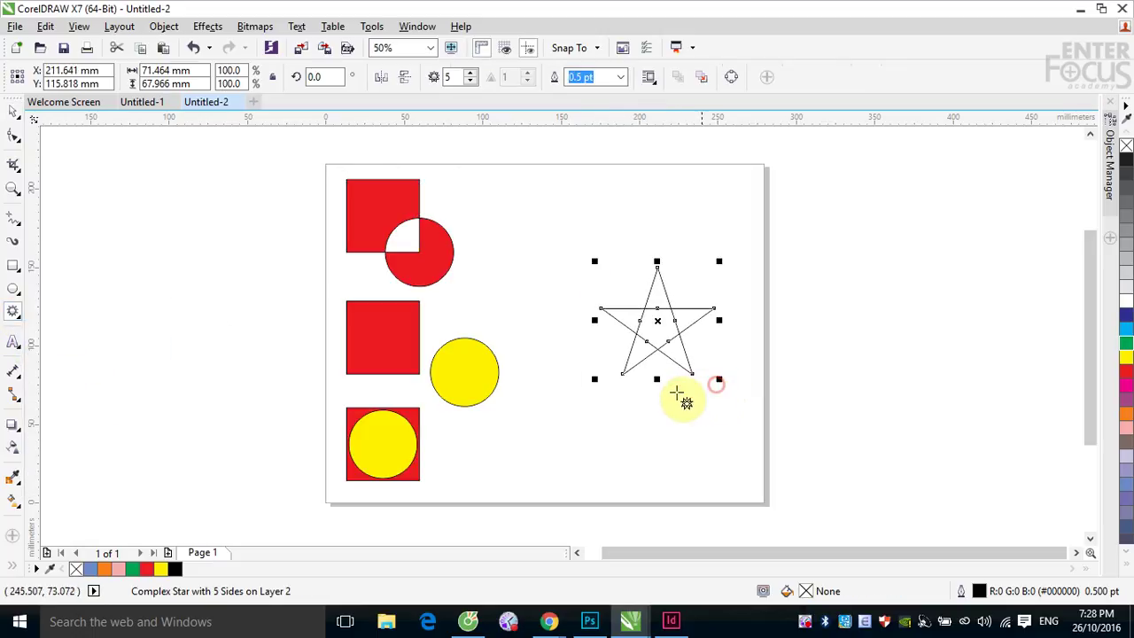
click(1126, 370)
click(12, 115)
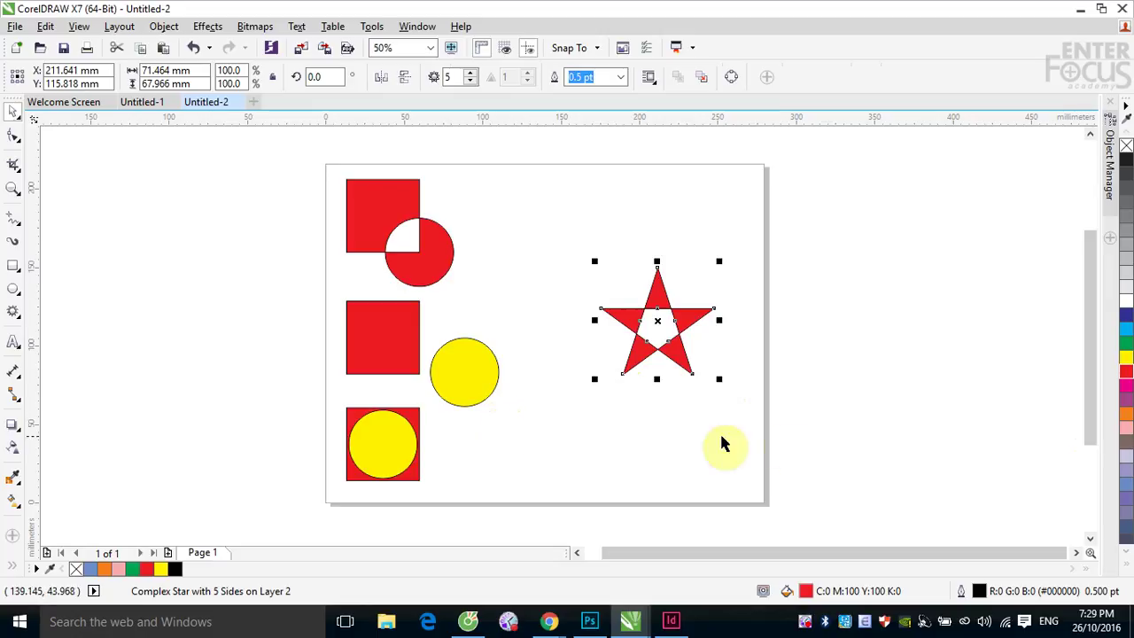
Combine the separated middle square and circle, and likewise combine the concentric bottom pair.
drag(325, 289, 543, 408)
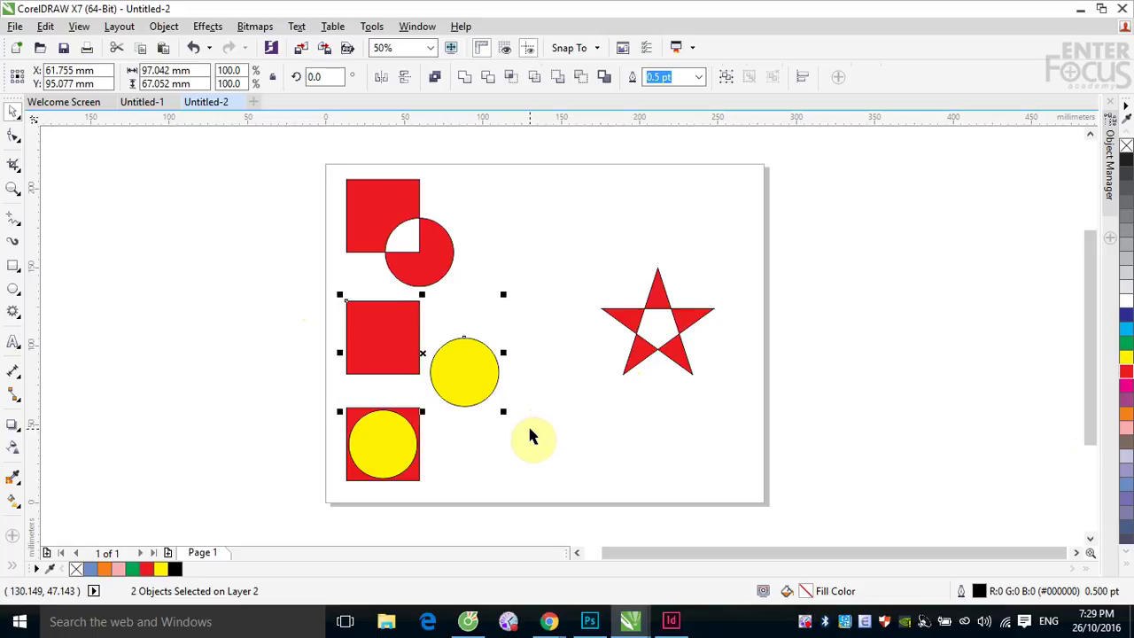
click(434, 76)
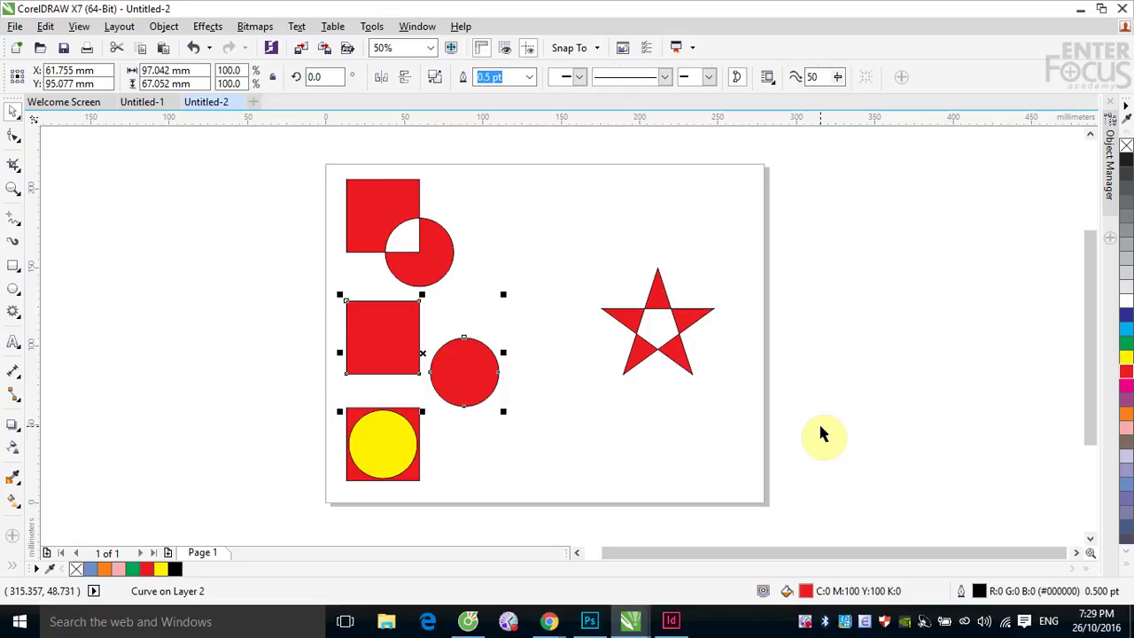
click(315, 392)
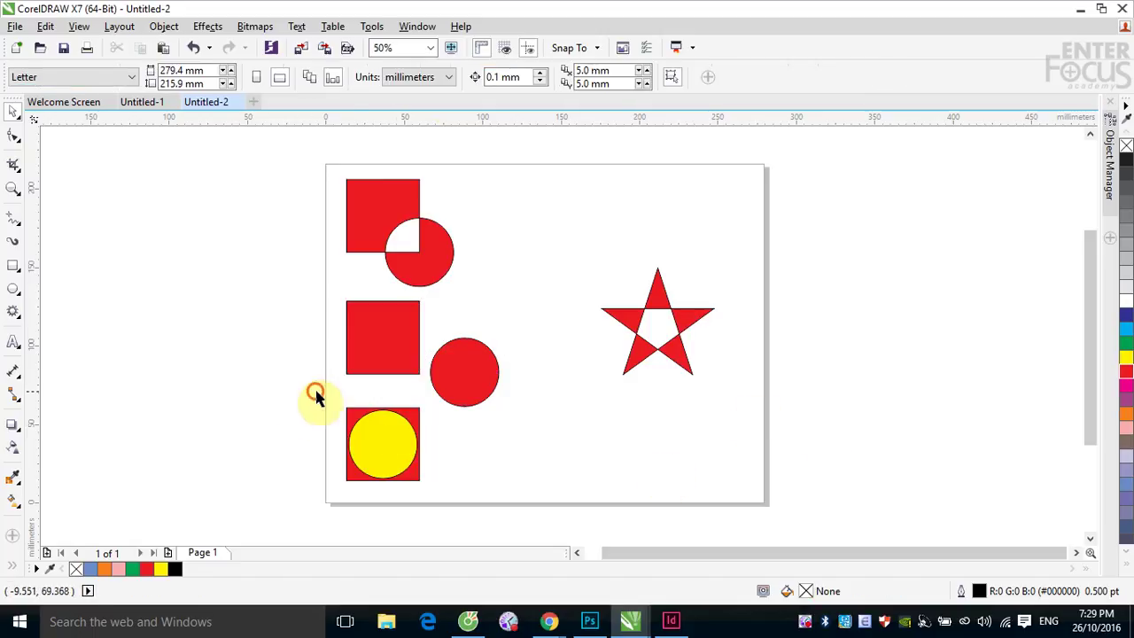
drag(315, 393, 431, 487)
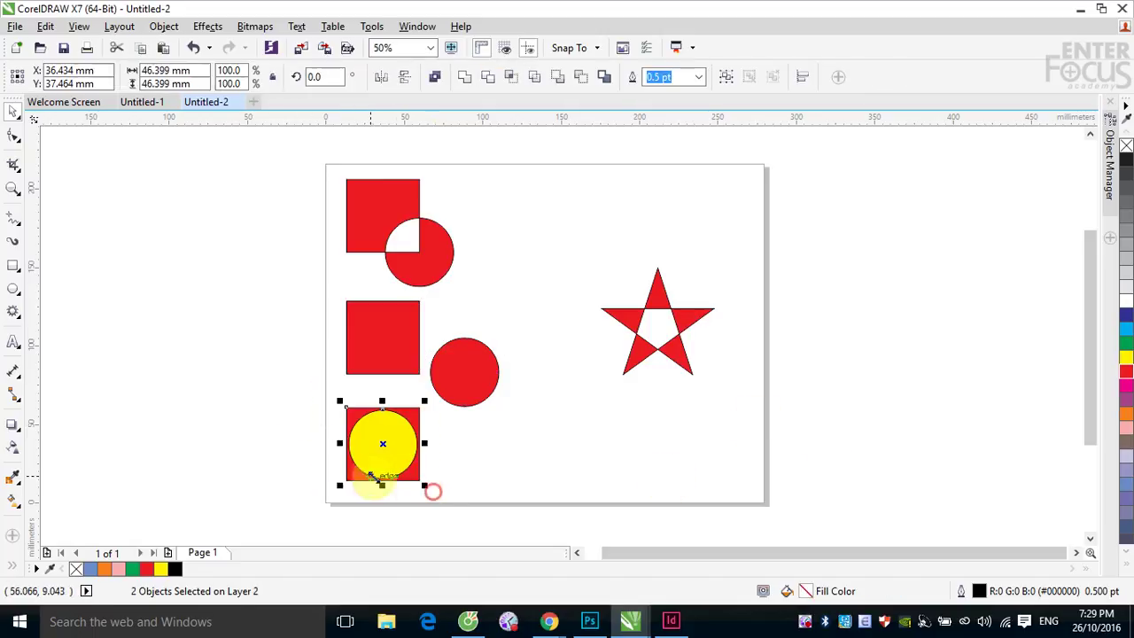
click(434, 77)
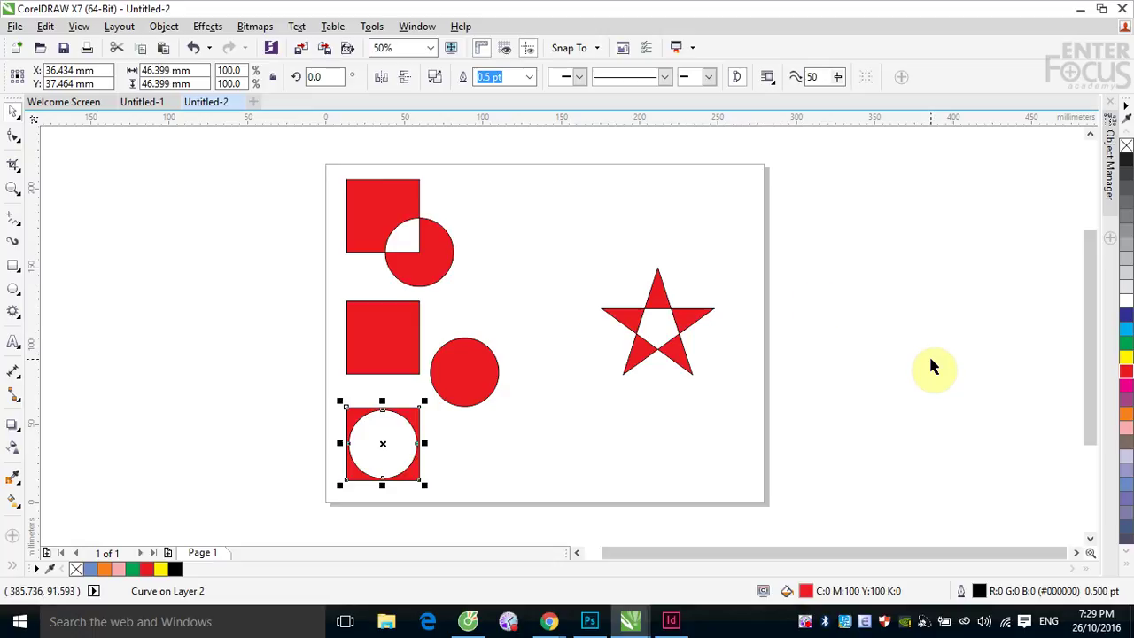
Clear the page, restore the three original pairs and place a duplicate set about 158 mm to their right.
drag(260, 146, 771, 514)
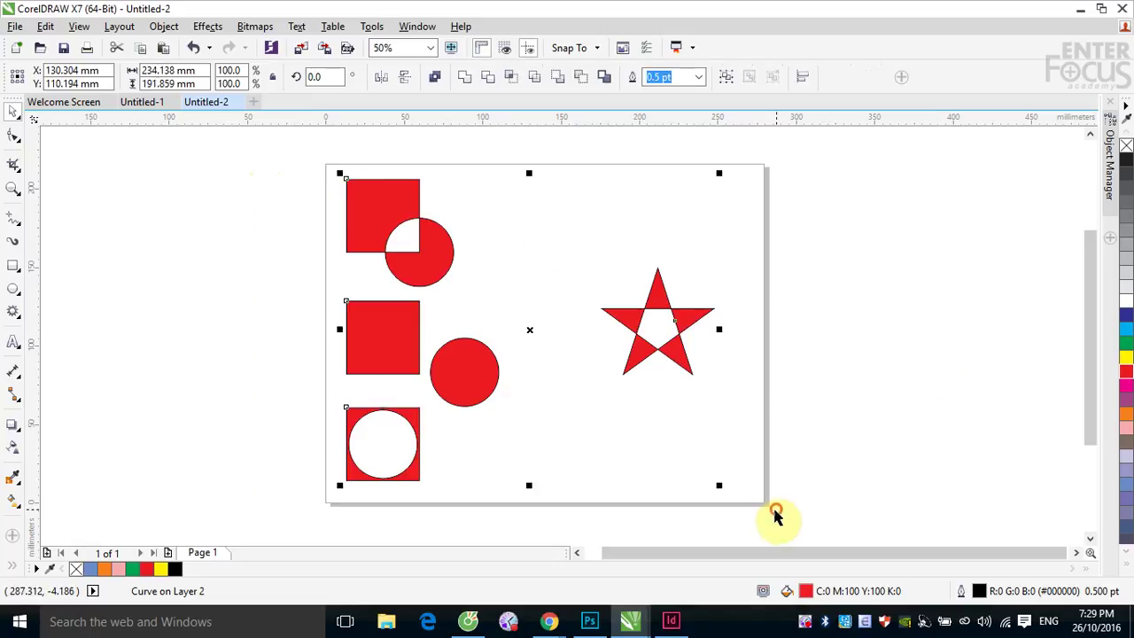
key(Delete)
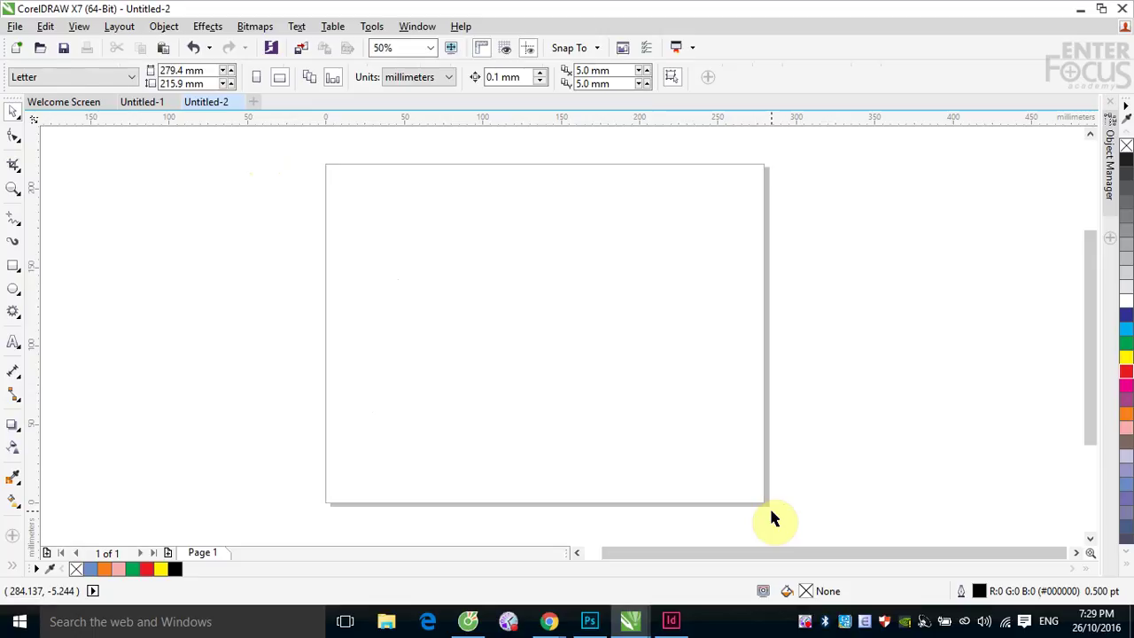
key(ctrl+z)
drag(424, 333, 668, 342)
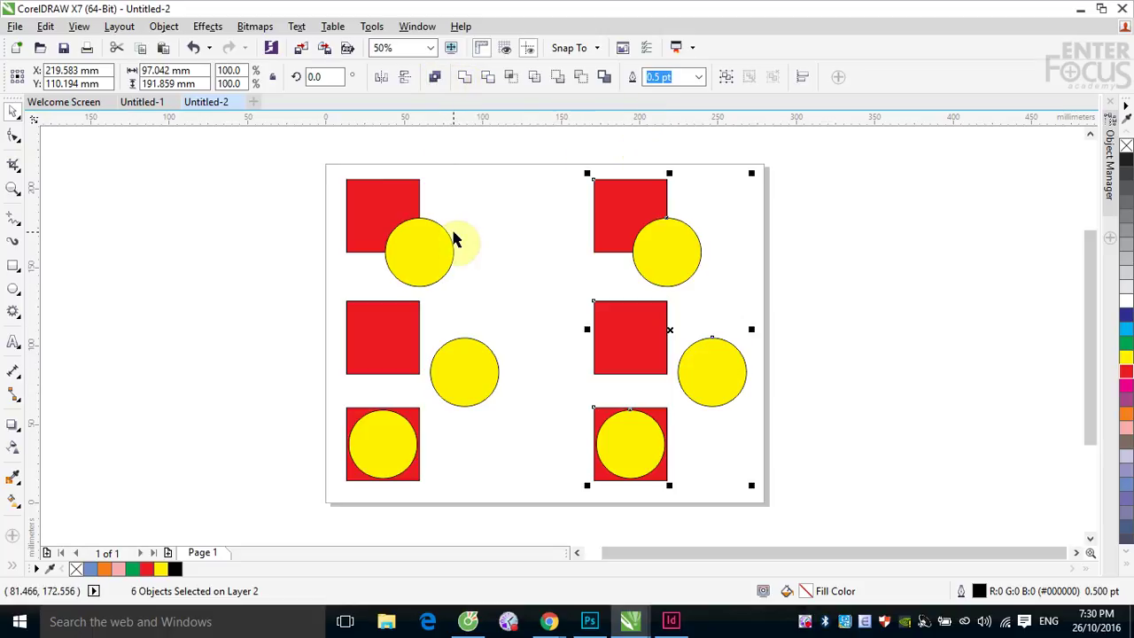
click(484, 210)
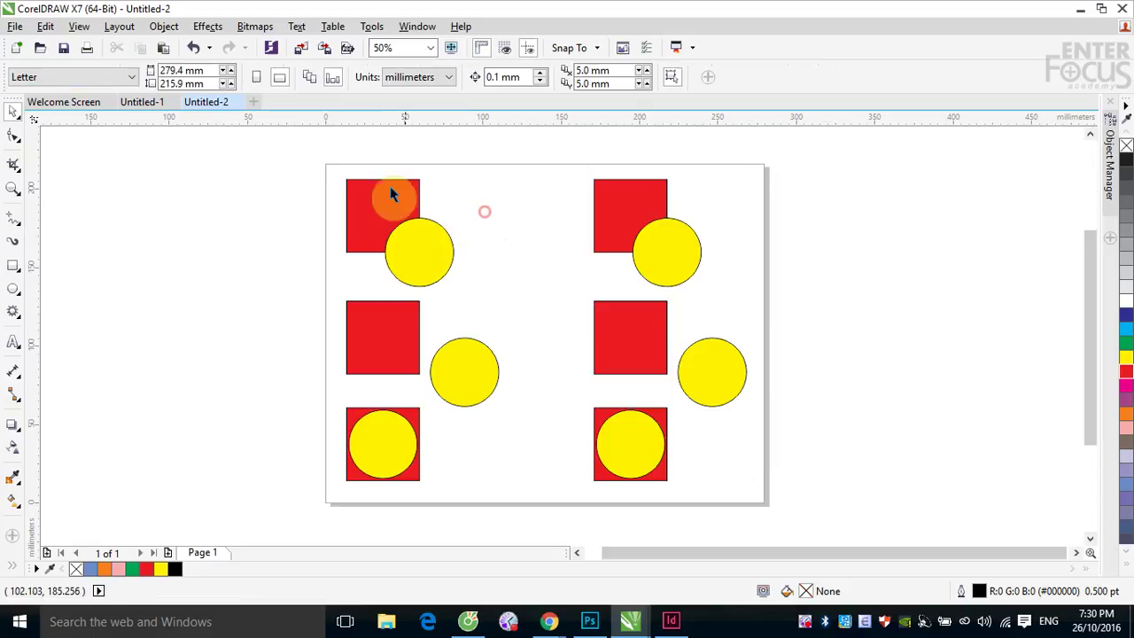
Combine the overlapping top pair in the left set and weld the matching top pair in the right set.
drag(328, 166, 467, 285)
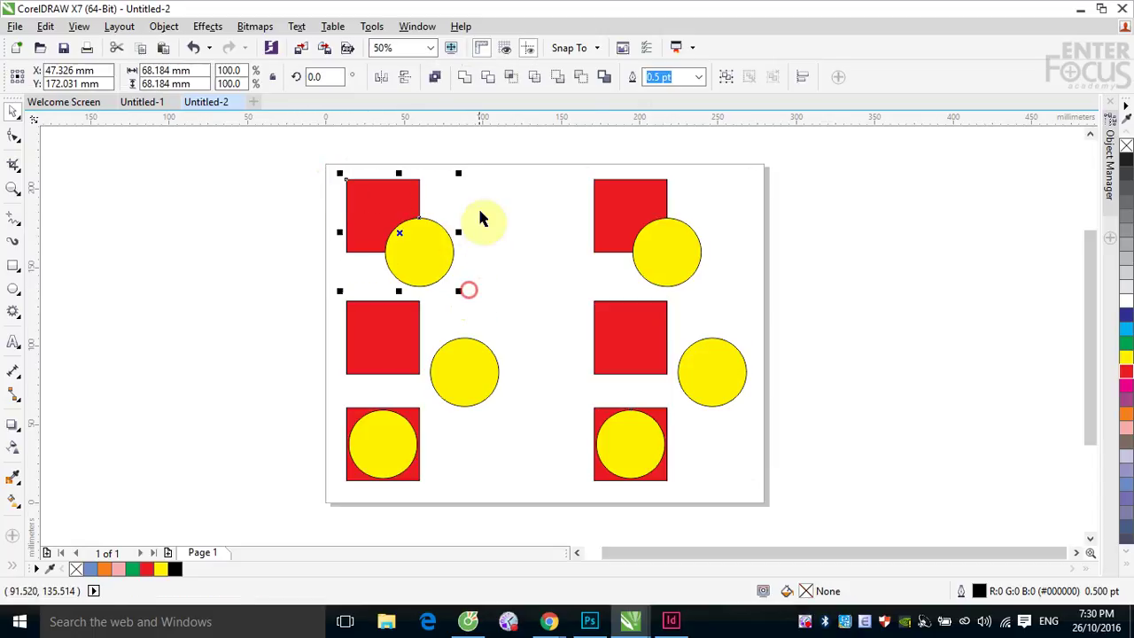
click(435, 80)
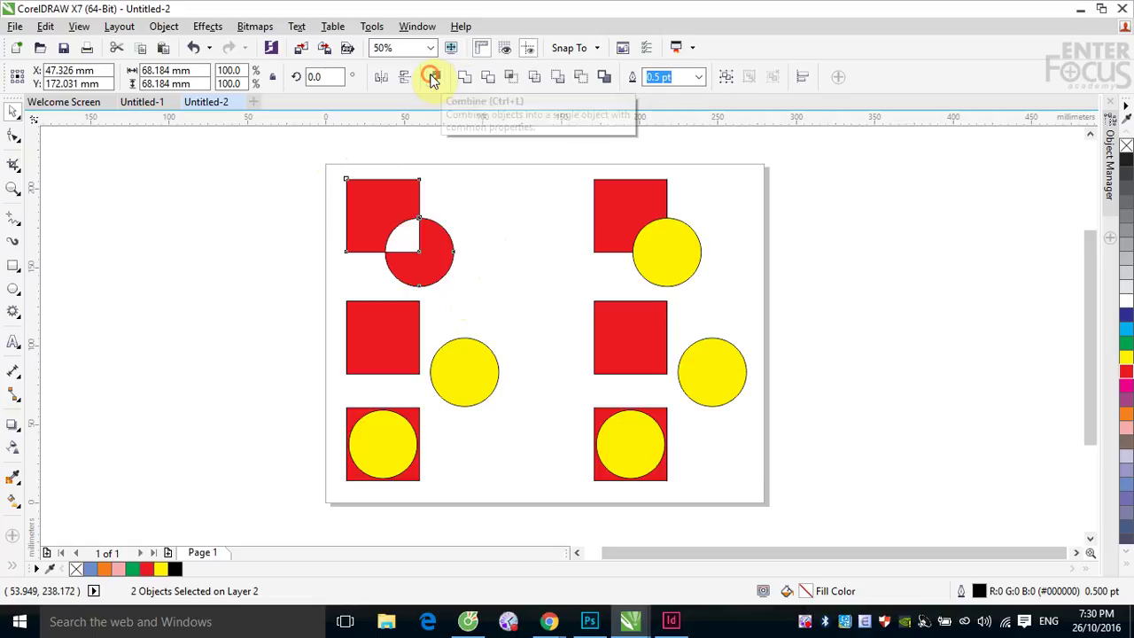
drag(563, 156, 757, 292)
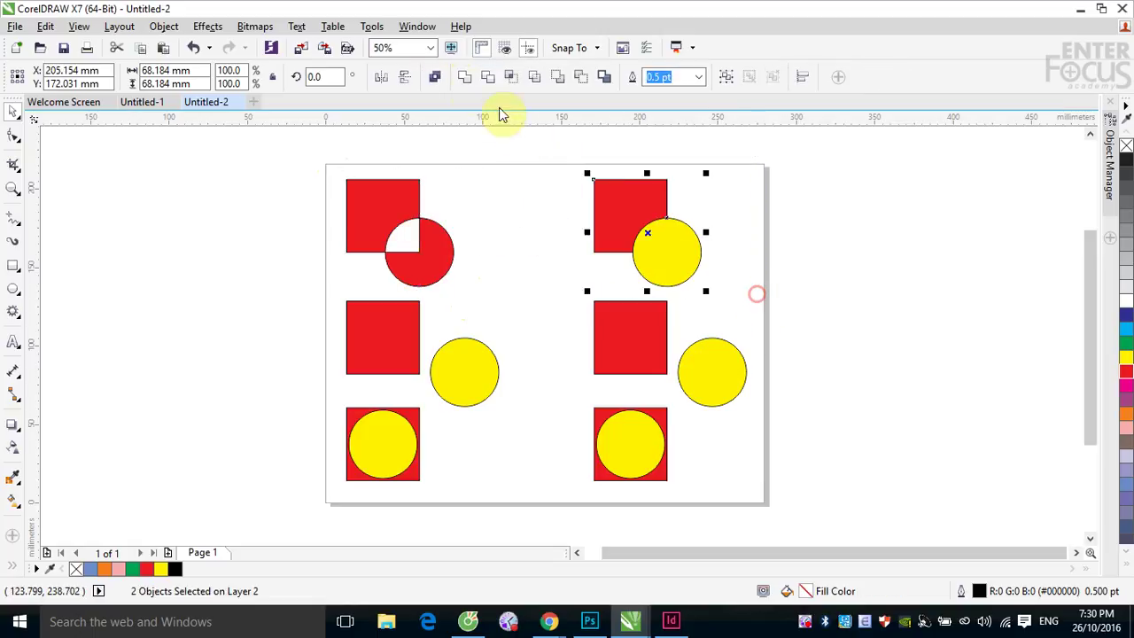
click(464, 78)
Combine the separated middle pair in the left set and weld the matching middle pair in the right set.
drag(328, 289, 523, 417)
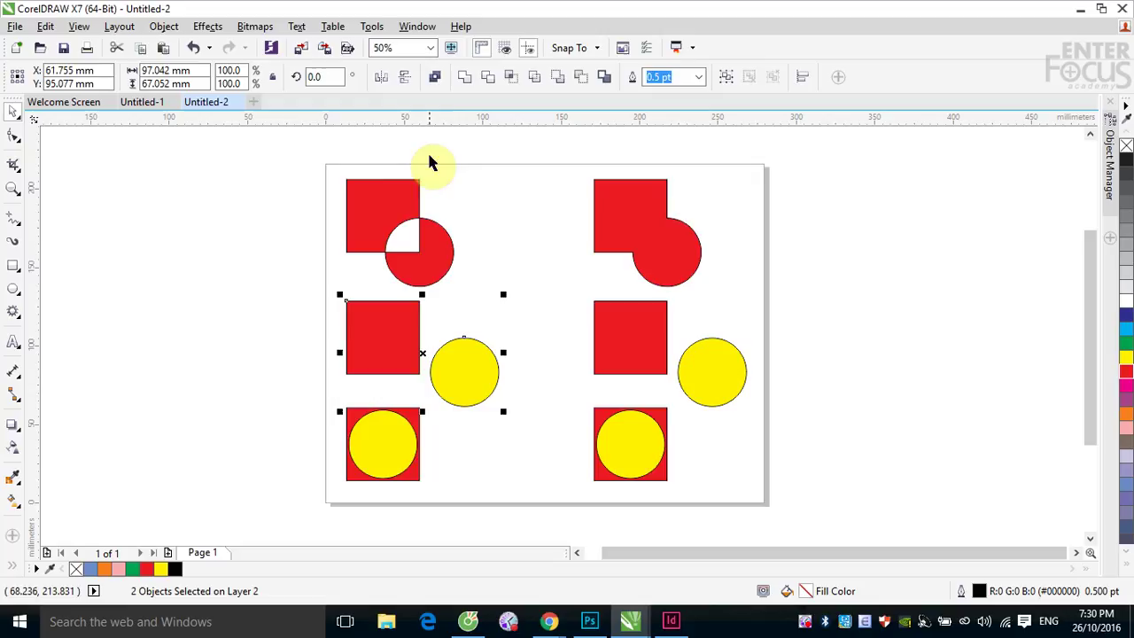
click(435, 78)
drag(567, 278, 788, 413)
click(476, 80)
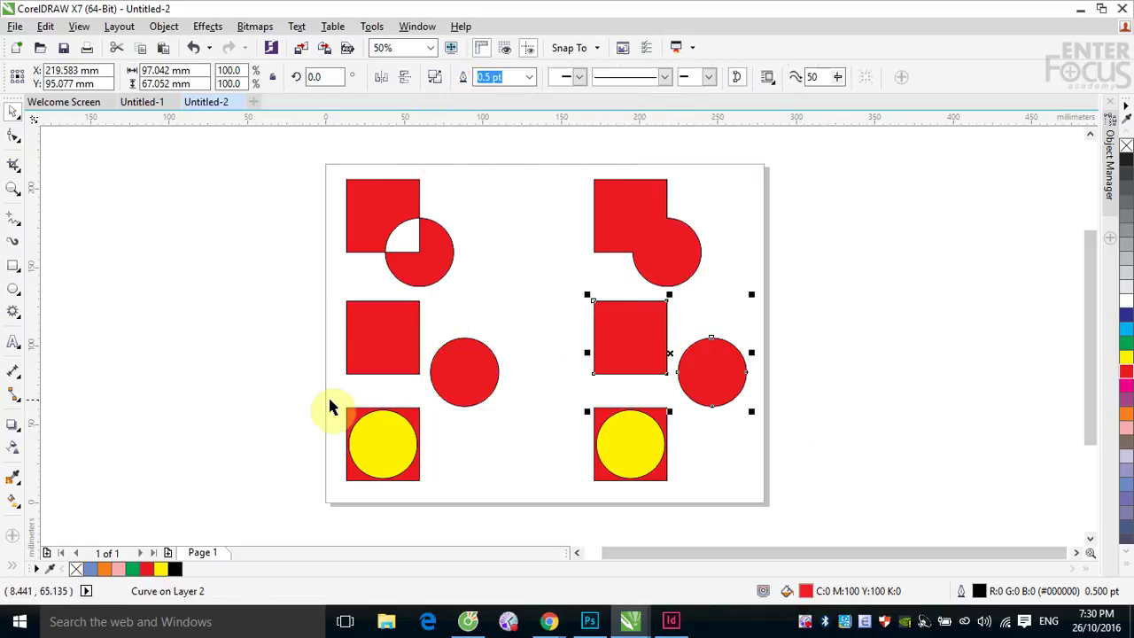
Combine the concentric bottom pair in the left set and weld the matching bottom pair in the right set.
drag(327, 400, 425, 499)
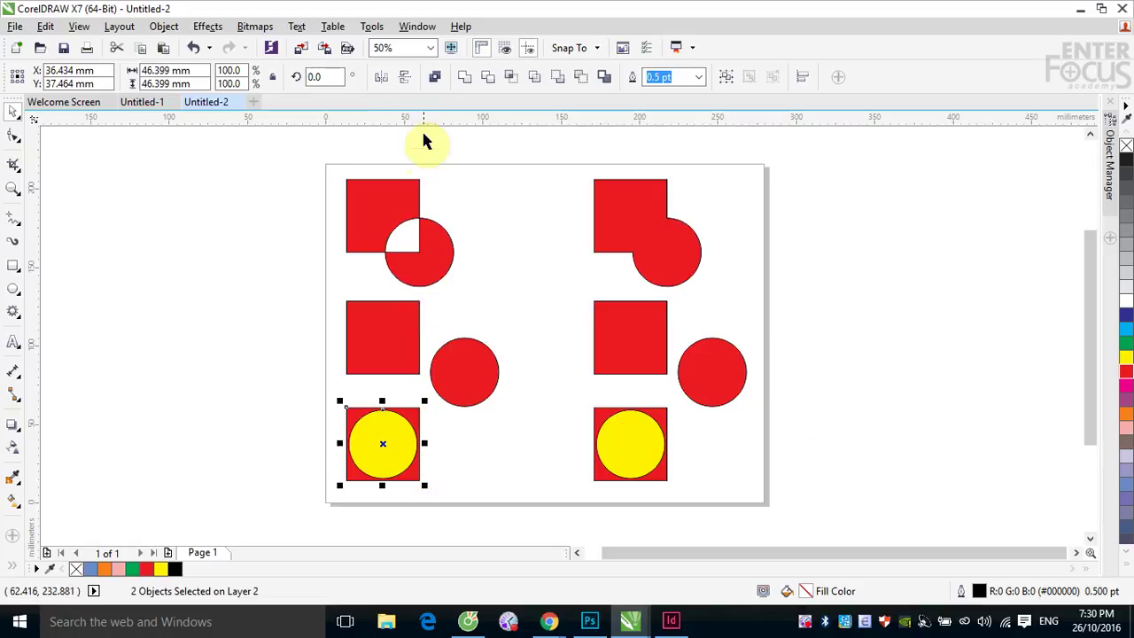
click(435, 80)
drag(579, 385, 689, 503)
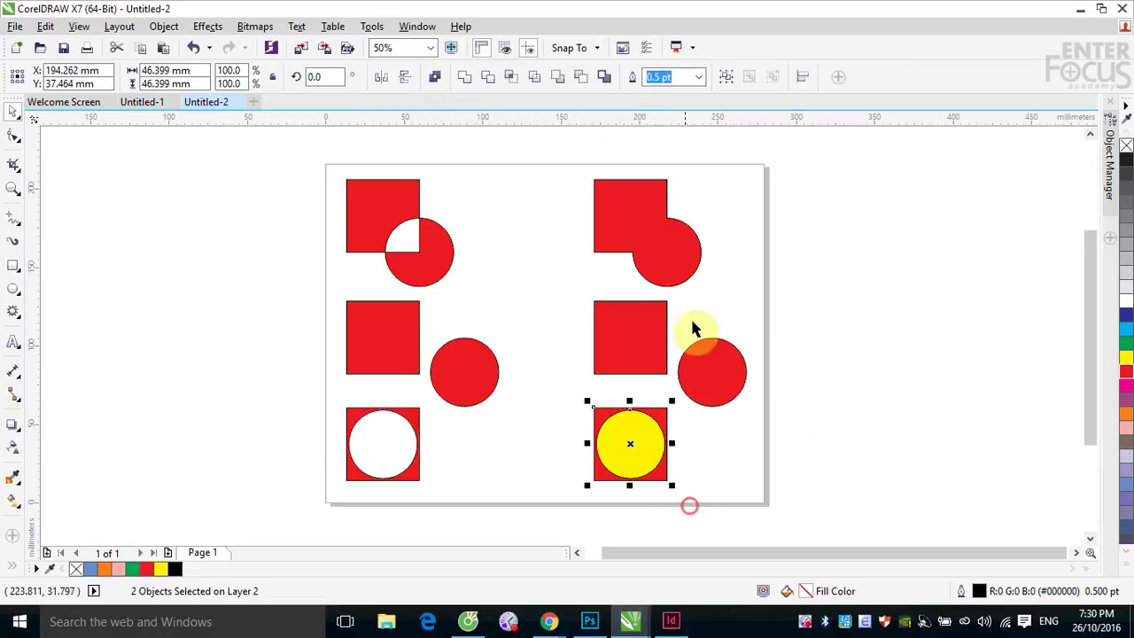
click(467, 80)
click(851, 353)
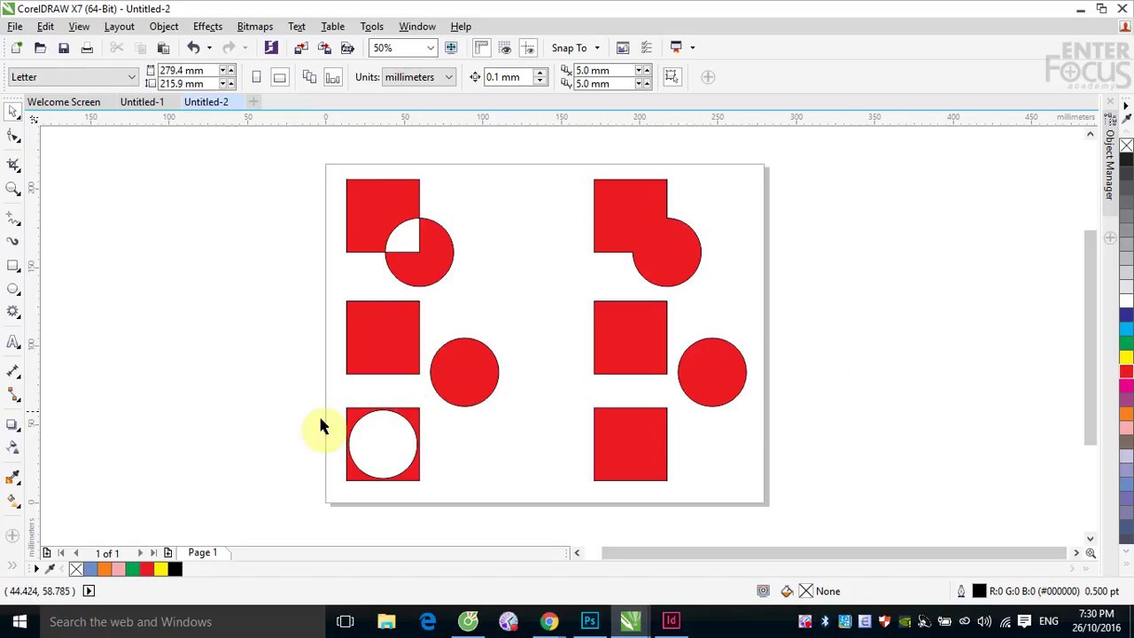
Break apart the combined top shape in the left set and move its square and circle off the page, side by side.
click(370, 250)
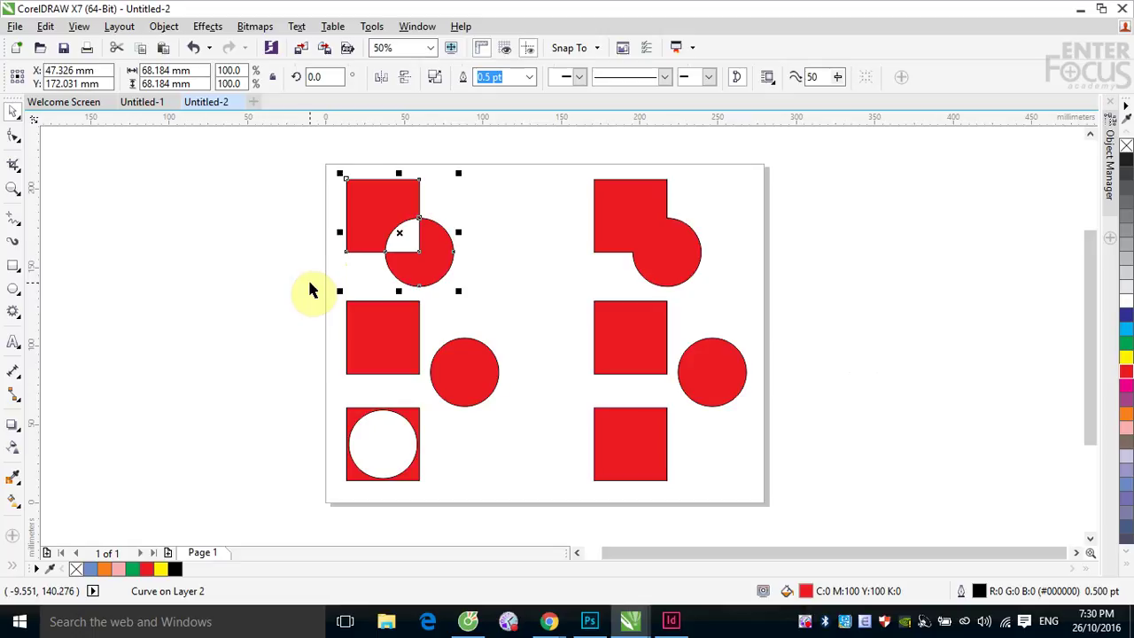
click(437, 77)
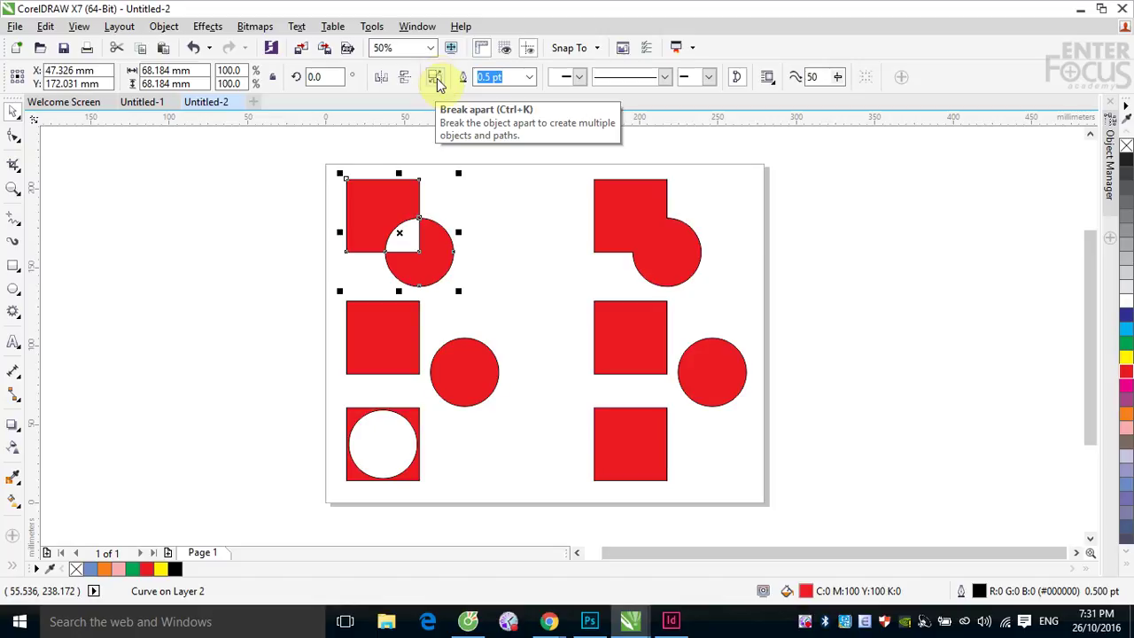
click(436, 78)
drag(392, 223, 221, 220)
click(428, 192)
drag(305, 260, 265, 224)
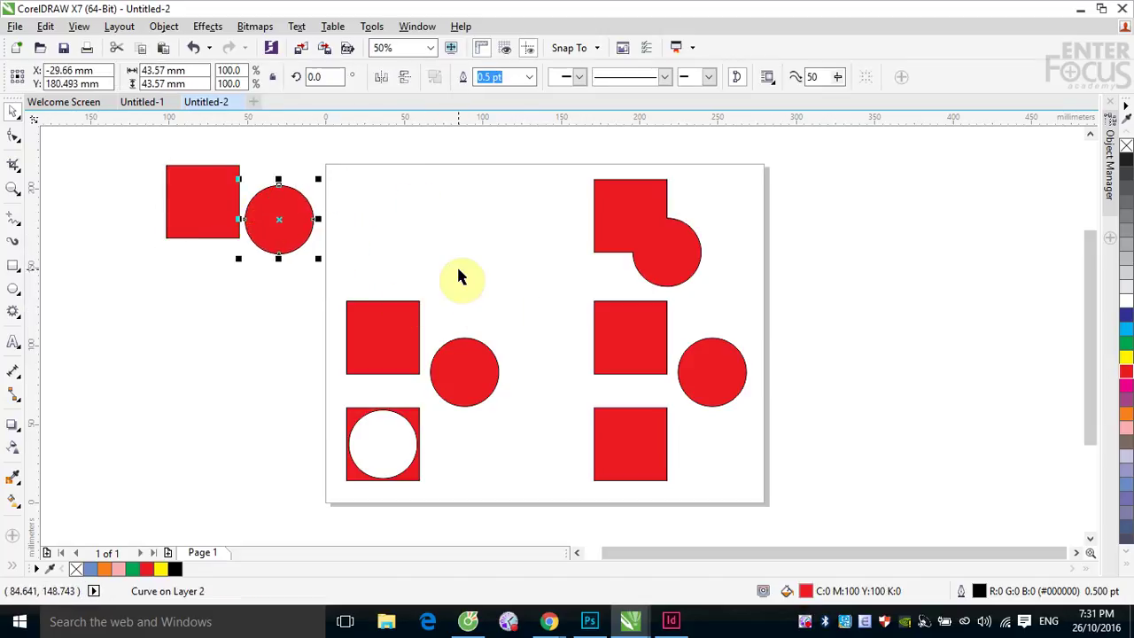
Break apart the combined middle square and circle in the left set.
drag(316, 281, 527, 414)
click(434, 76)
click(420, 236)
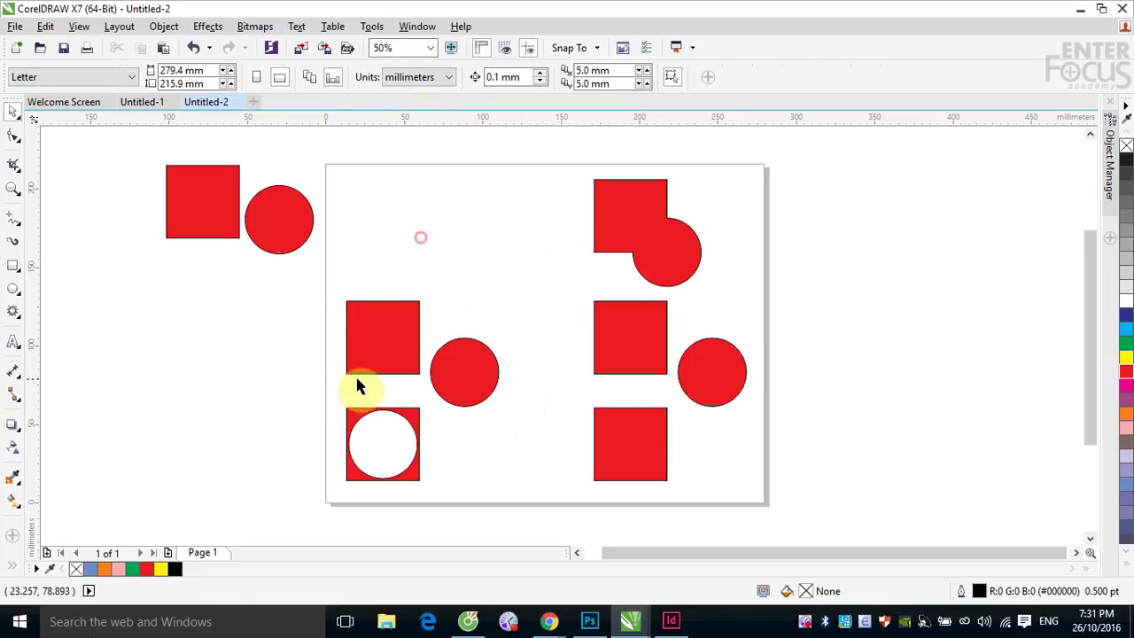
Break apart the combined bottom shape in the left set and pull its square off the page, away from the circle.
drag(326, 398, 434, 503)
click(434, 76)
click(479, 216)
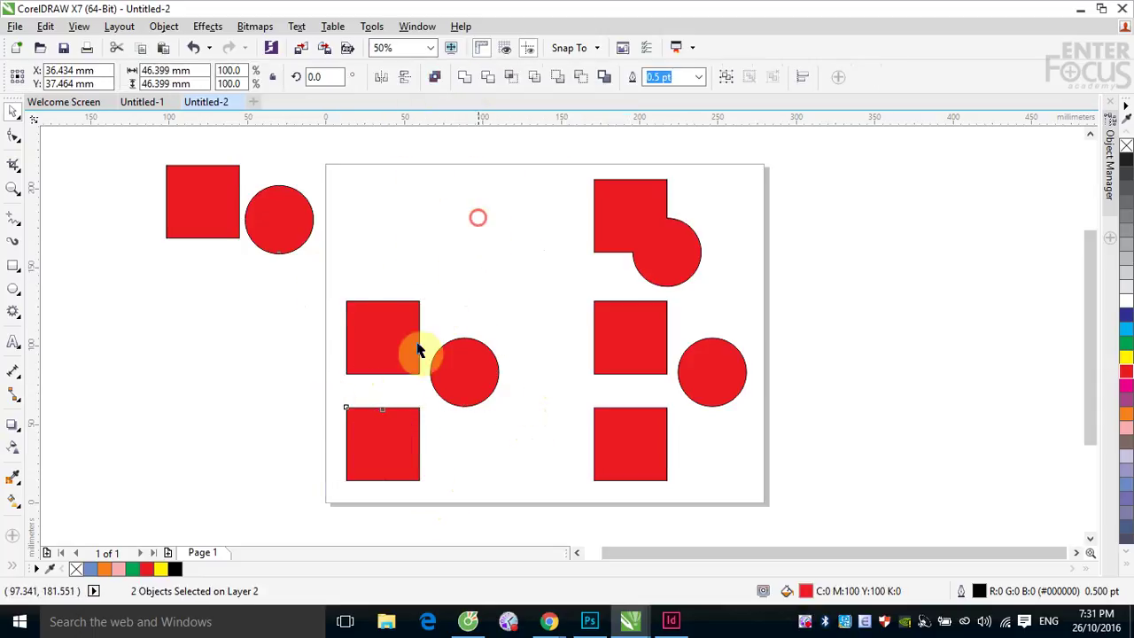
drag(392, 454, 293, 469)
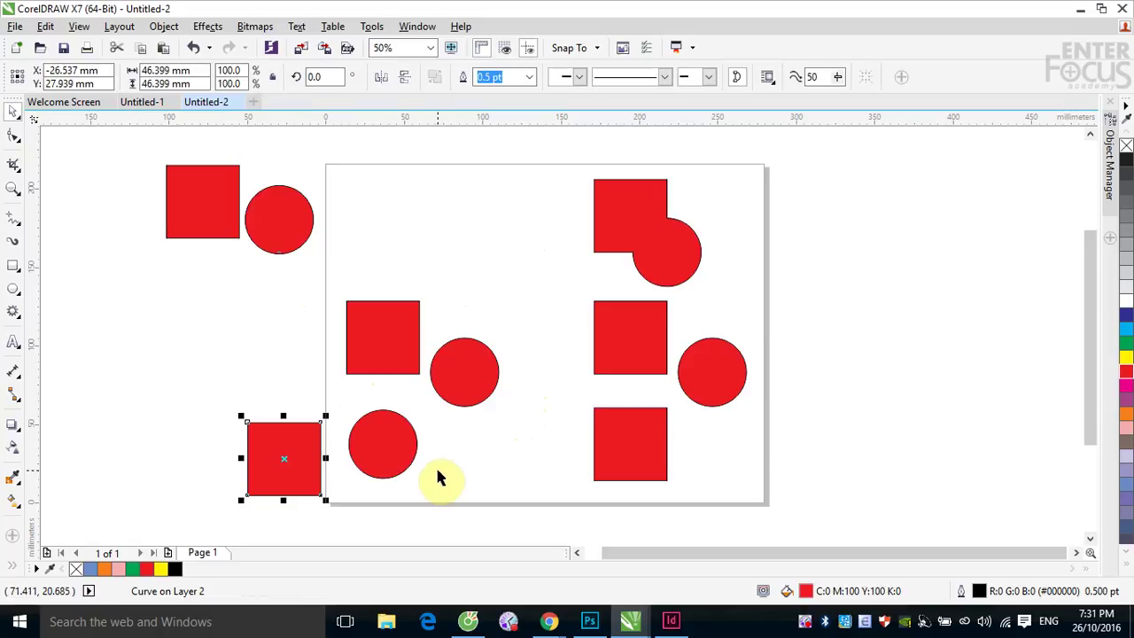
Inspect the welded top shape in the right set and break apart the welded middle square and circle.
click(665, 250)
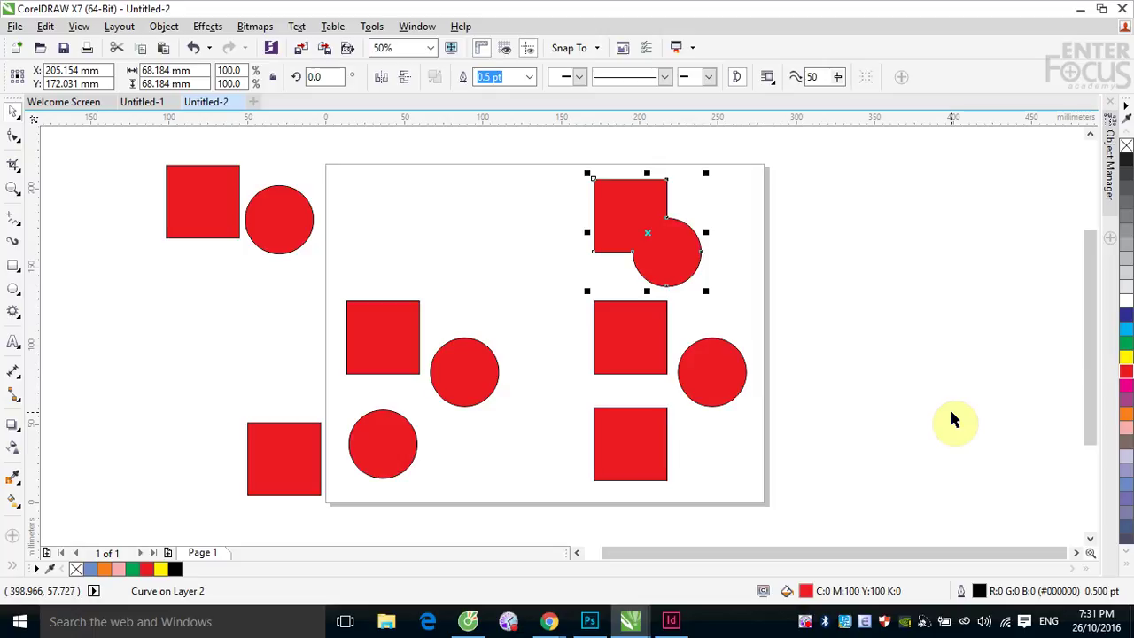
click(639, 218)
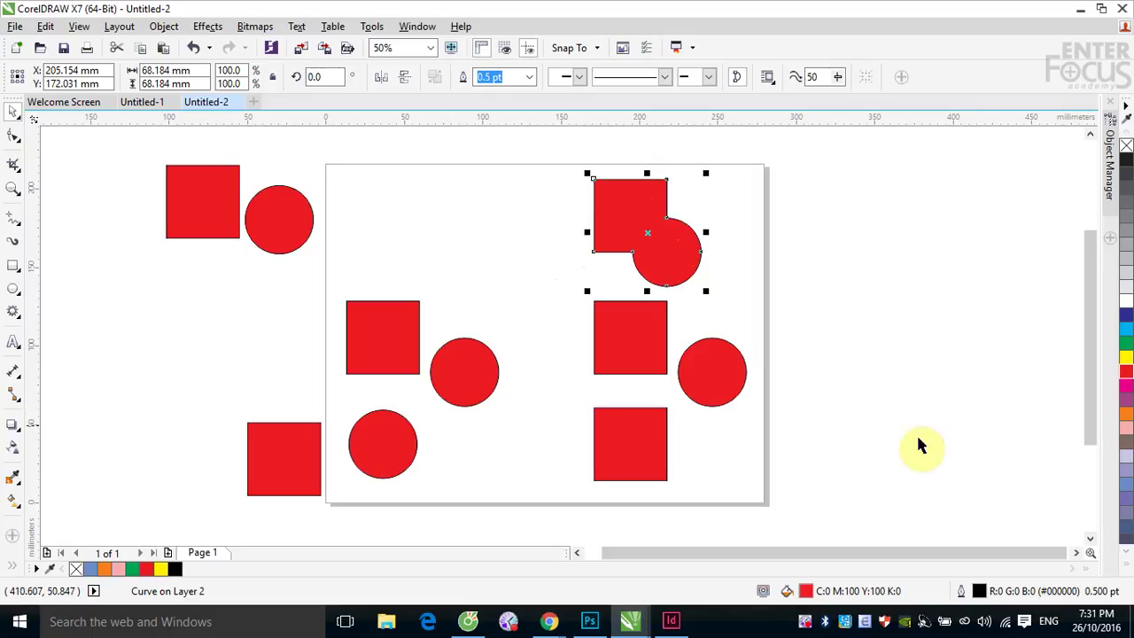
click(637, 356)
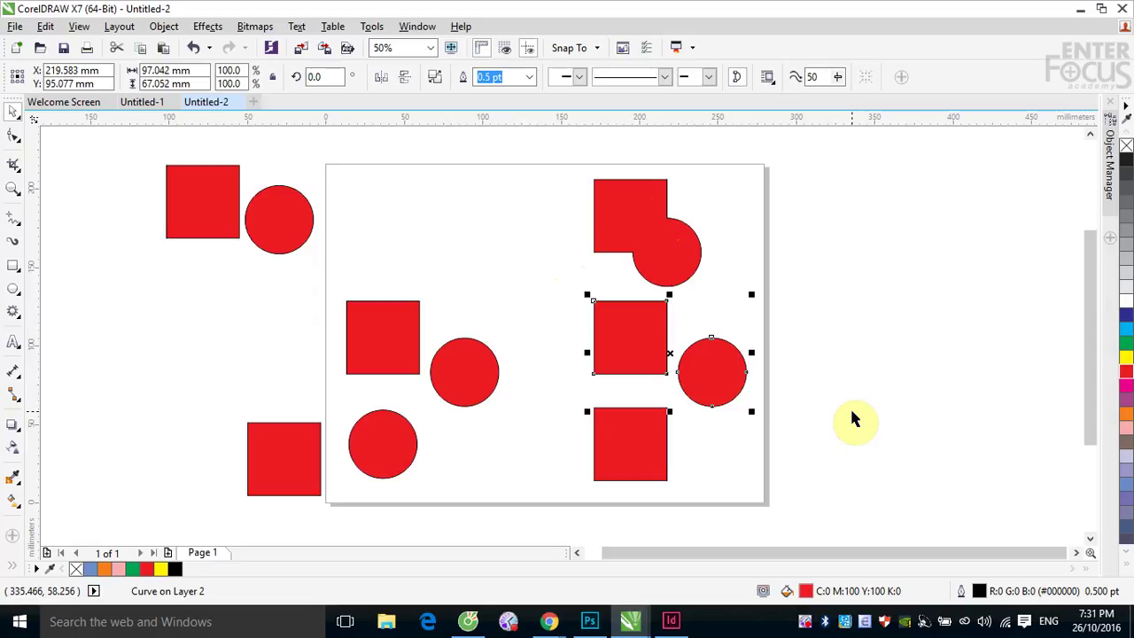
click(435, 79)
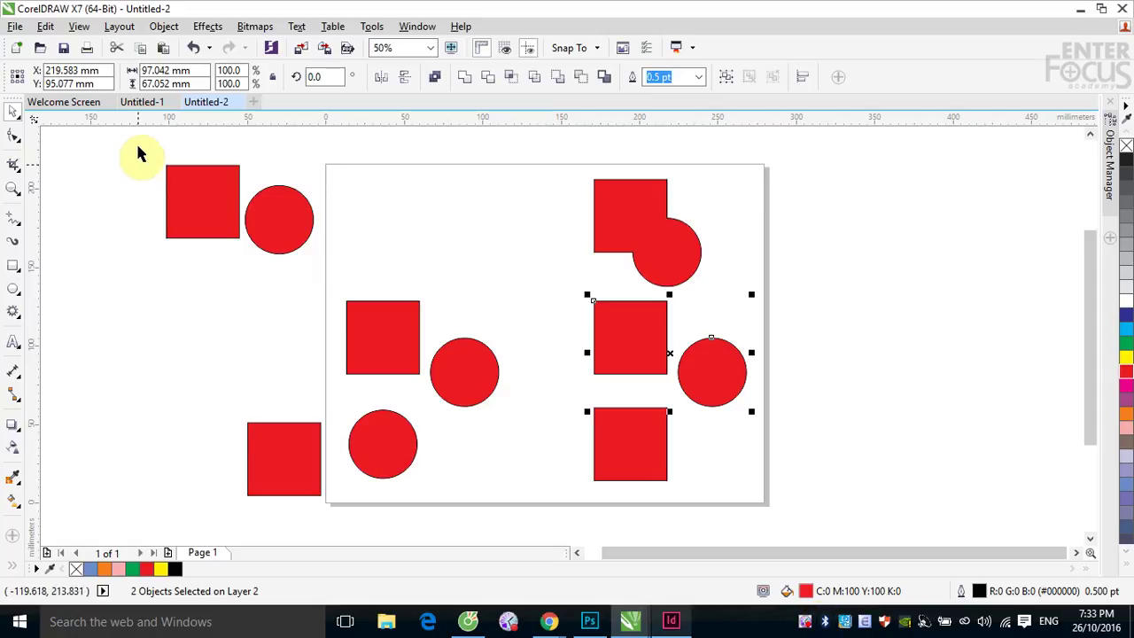
Delete all the shapes and draw a red-filled vertical bar about 12 mm wide and 119 mm high on the page's left half.
mouse_move(128, 127)
mouse_down()
mouse_move(669, 346)
mouse_move(826, 520)
mouse_up()
key(Delete)
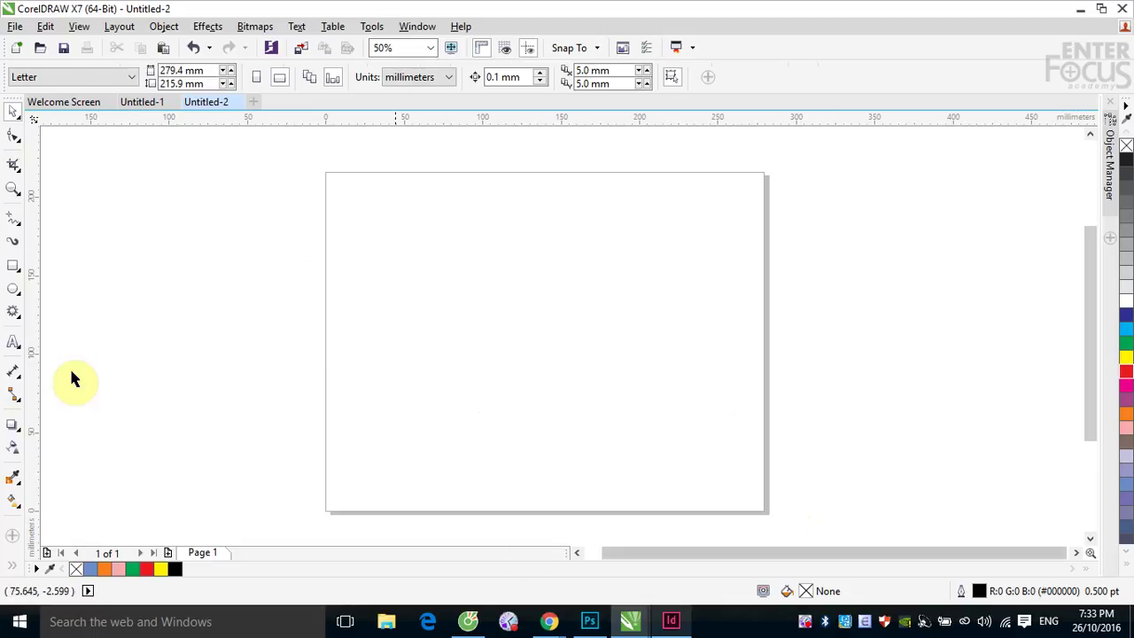
click(13, 266)
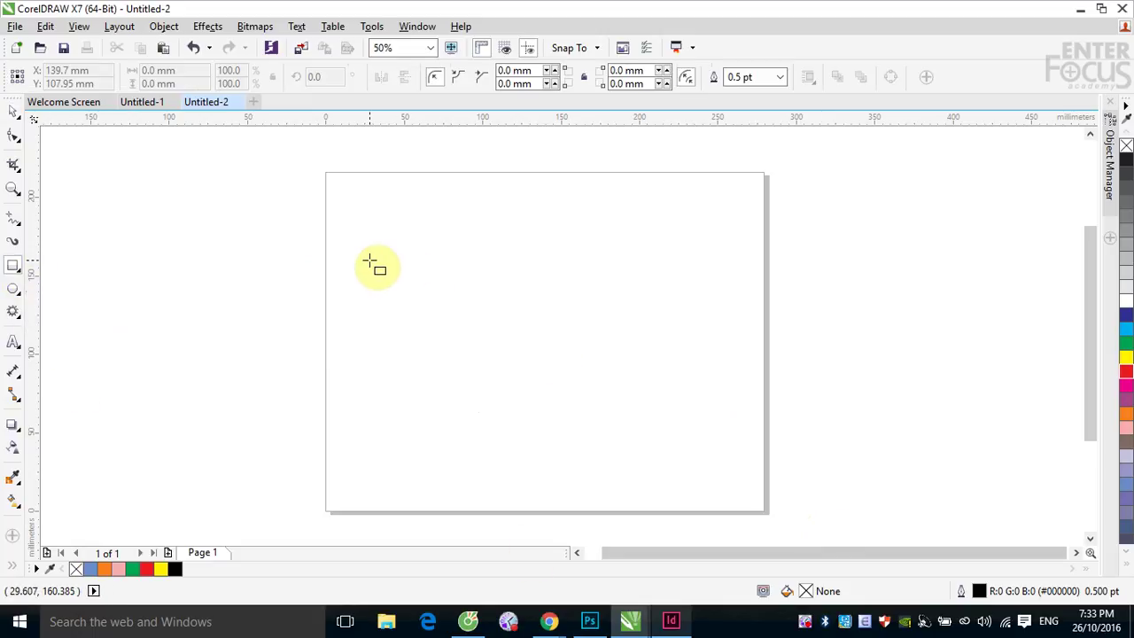
drag(370, 260, 387, 448)
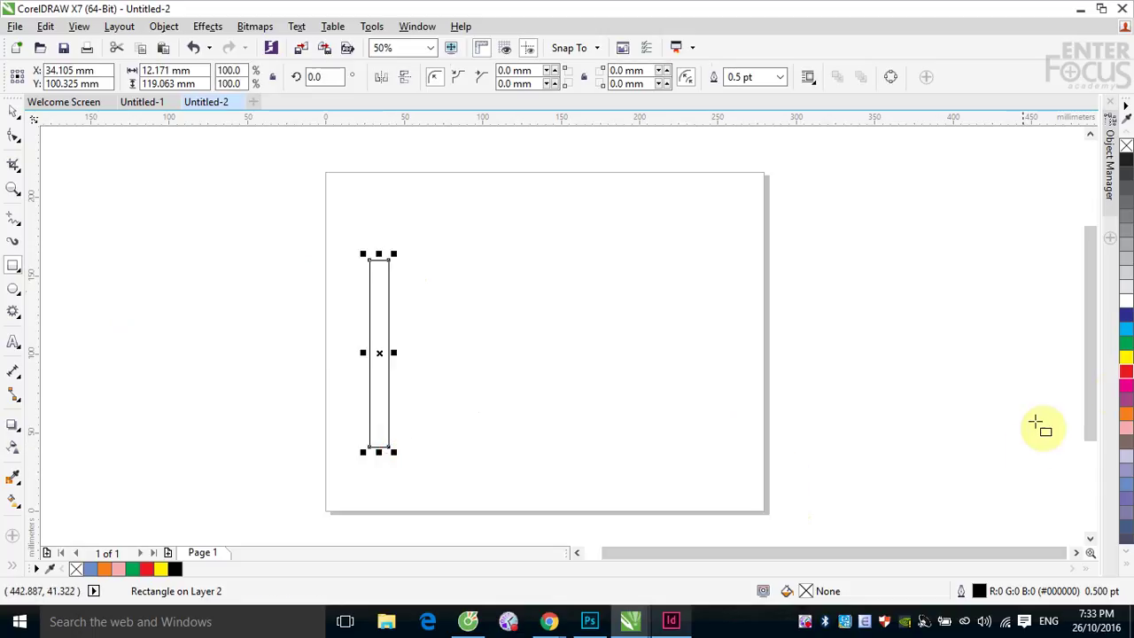
click(1127, 371)
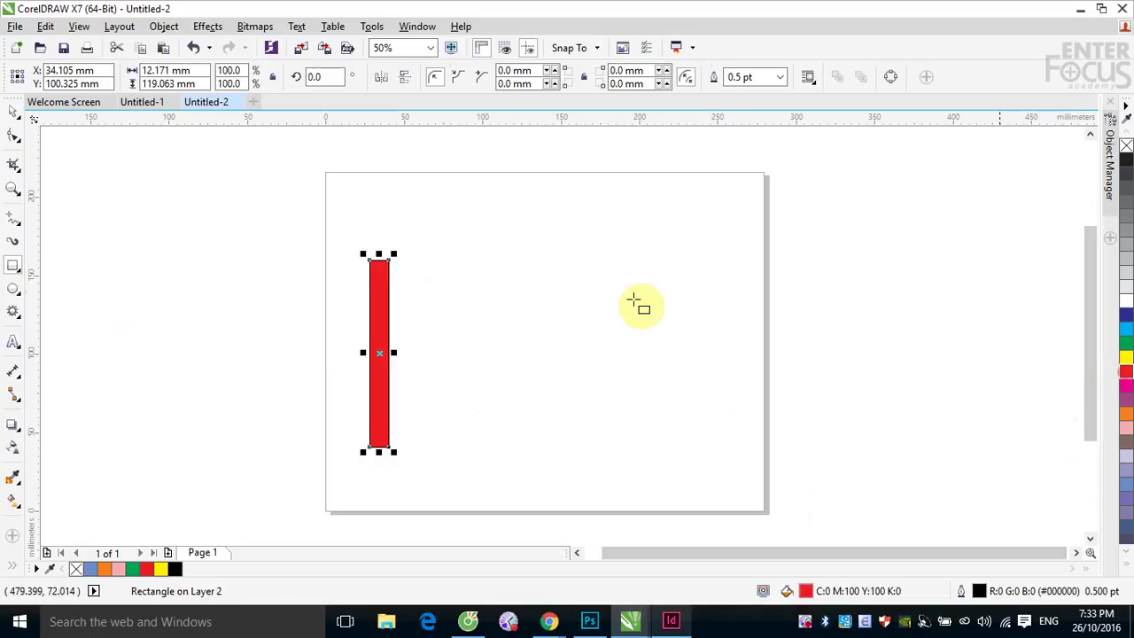
click(16, 111)
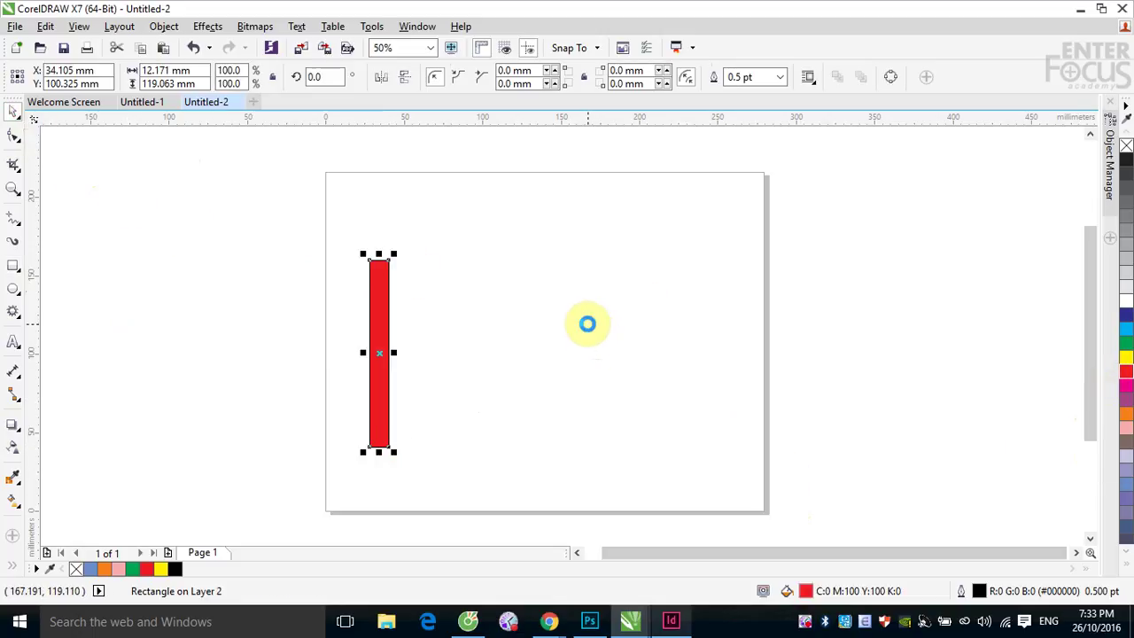
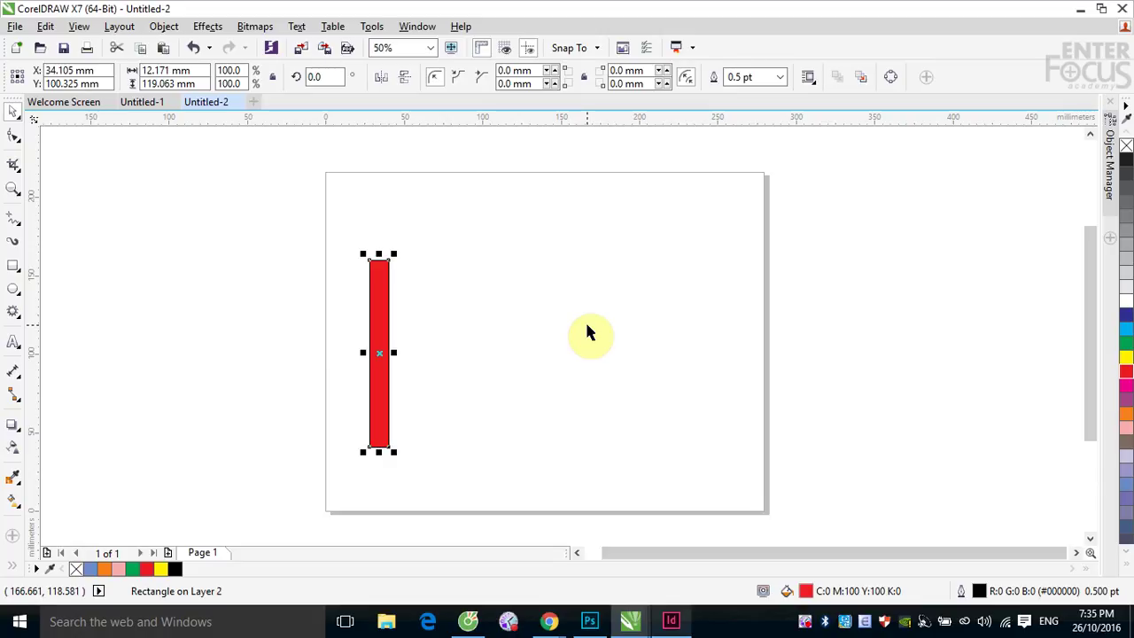
Place a duplicate of the red bar about 49 mm to its right and delete that duplicate.
drag(375, 333, 450, 323)
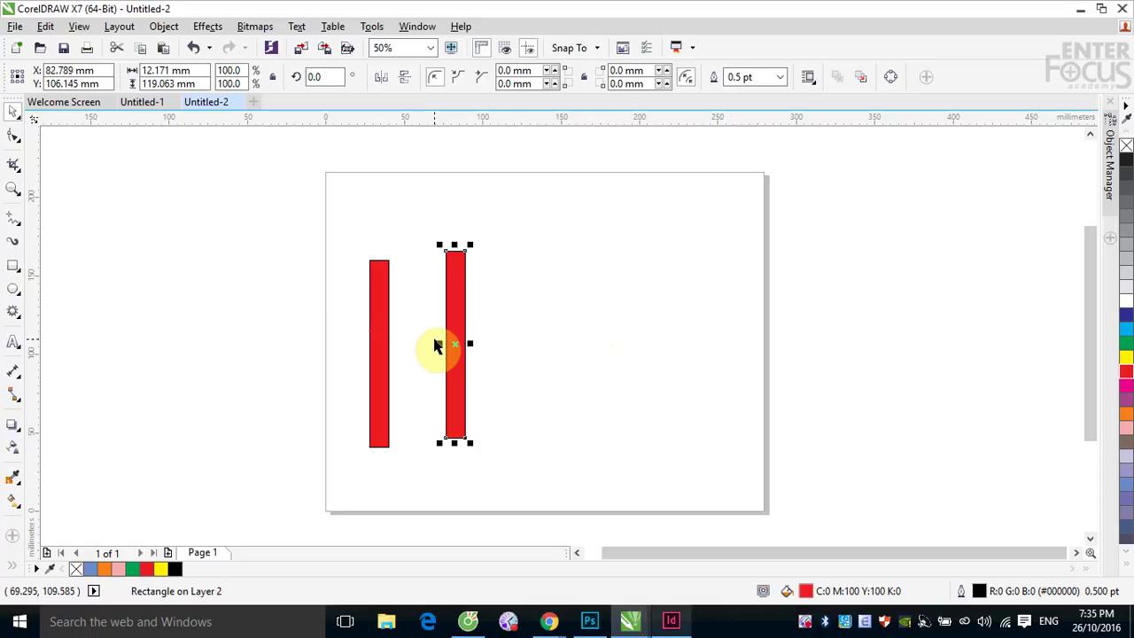
key(Delete)
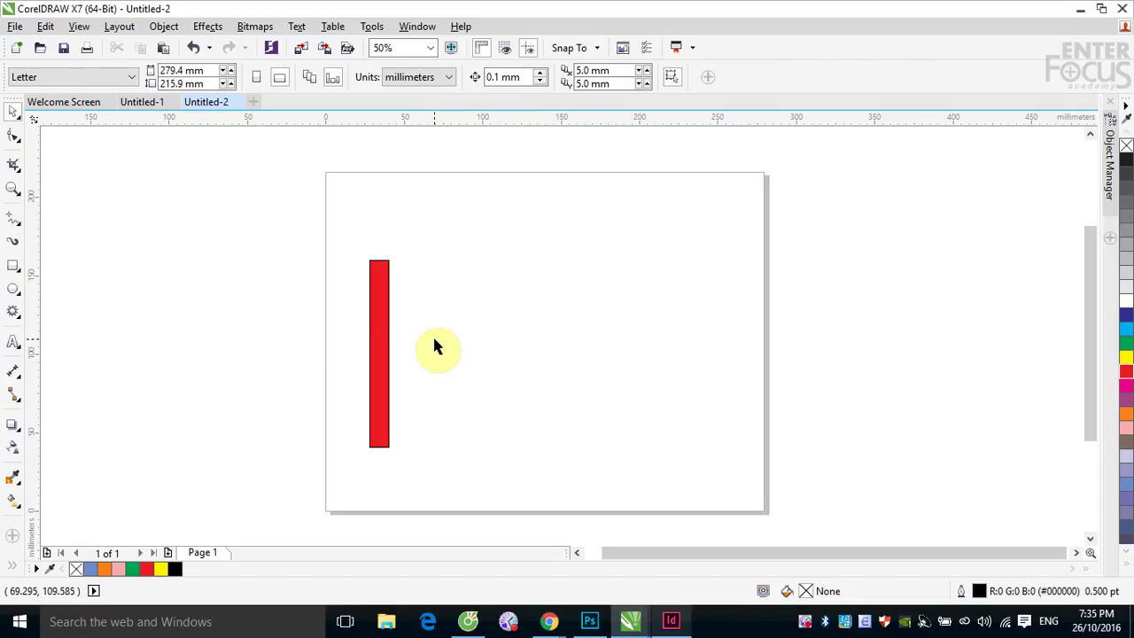
click(381, 350)
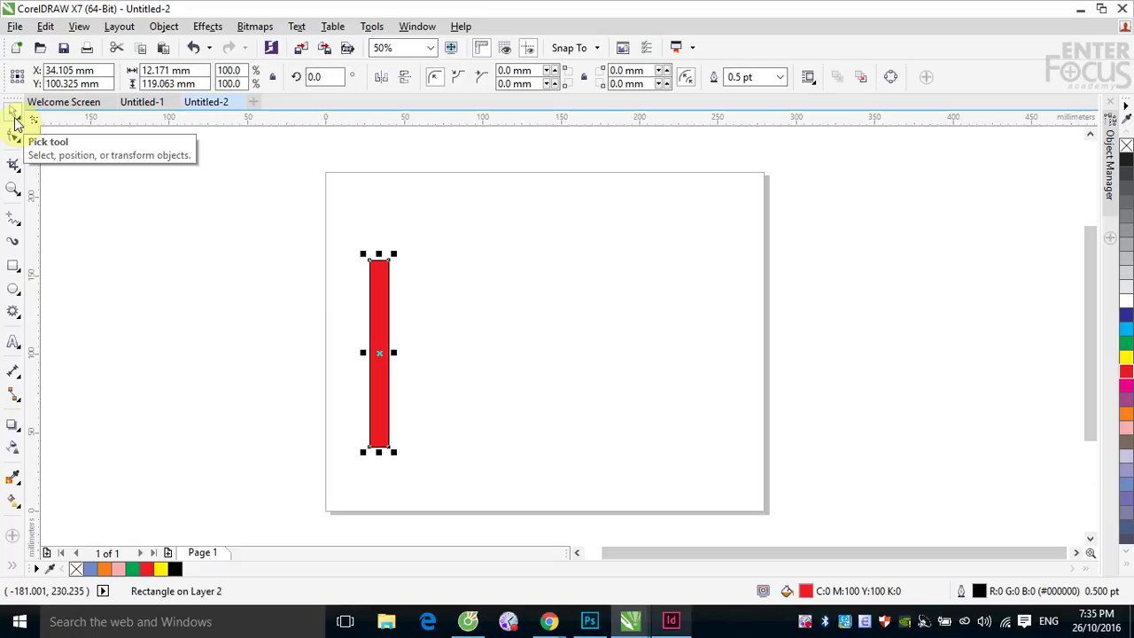
click(466, 308)
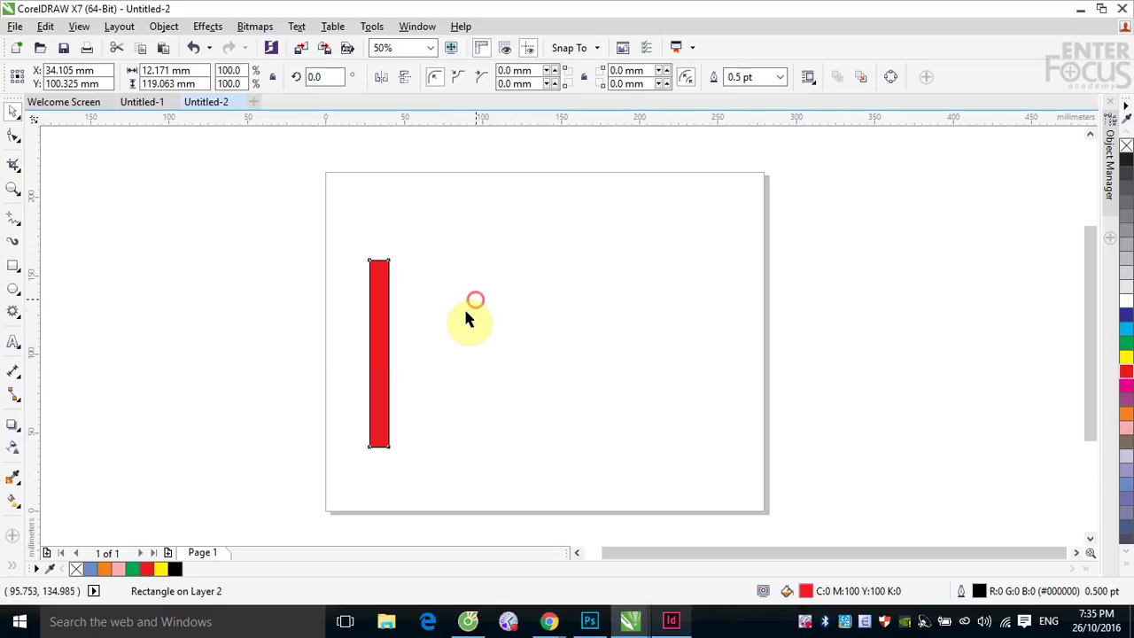
Place five copies of the red vertical bar at different positions across the right half of the page.
drag(380, 322, 633, 292)
right_click(565, 286)
right_click(633, 292)
drag(380, 320, 677, 319)
right_click(677, 319)
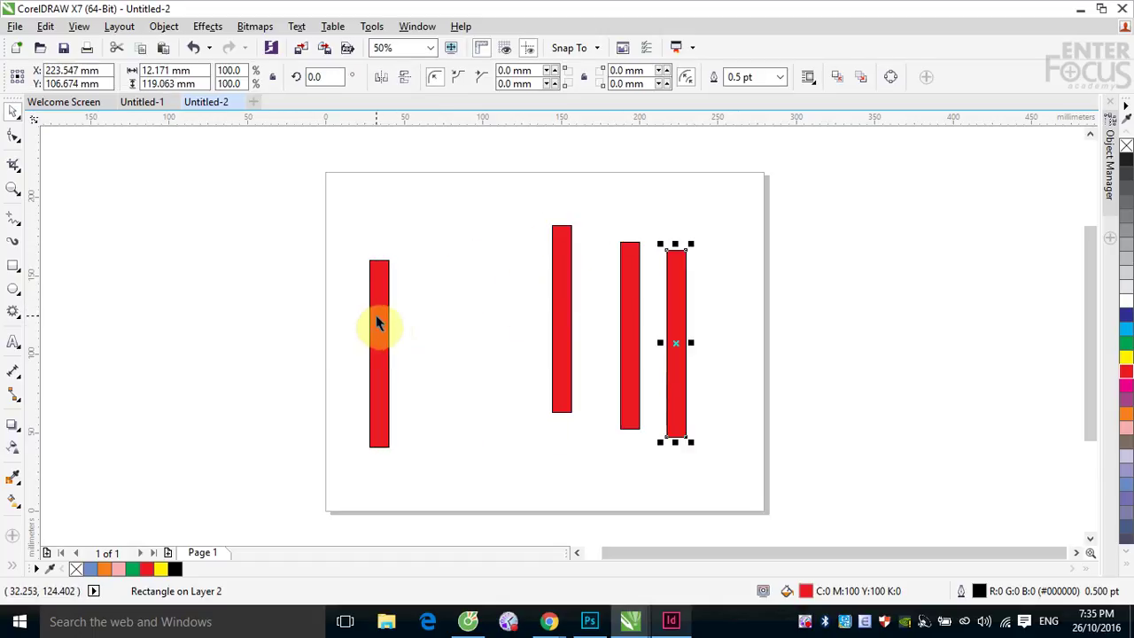
drag(380, 322, 718, 318)
right_click(717, 317)
drag(380, 328, 520, 327)
right_click(519, 327)
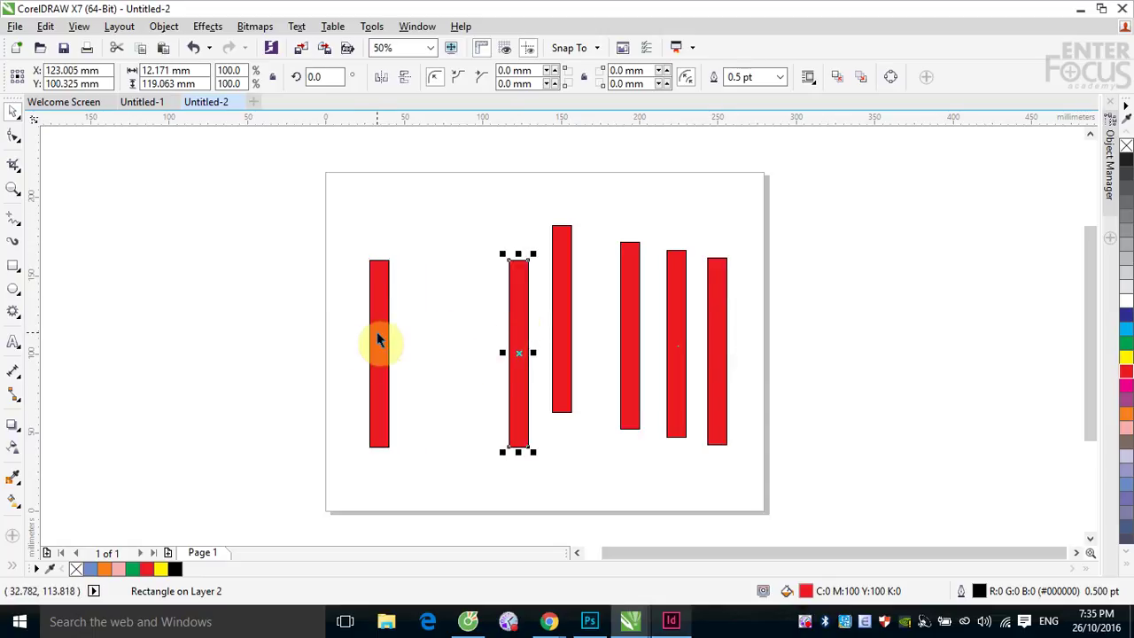
Move the original bar off the page to the left and delete the five copies.
drag(376, 331, 266, 348)
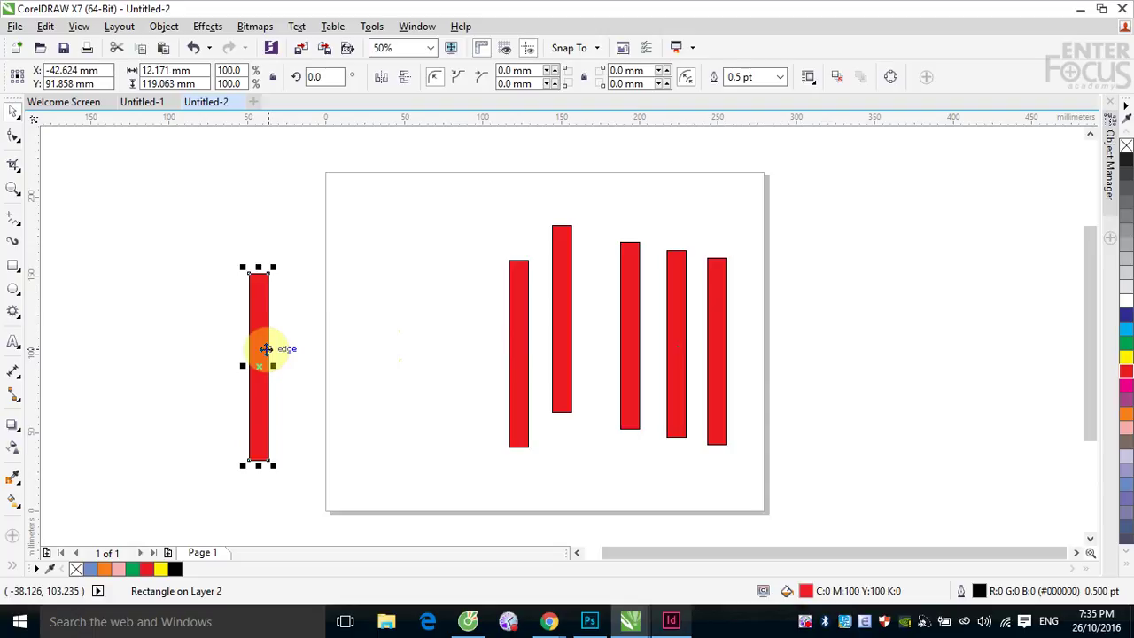
drag(471, 207, 906, 521)
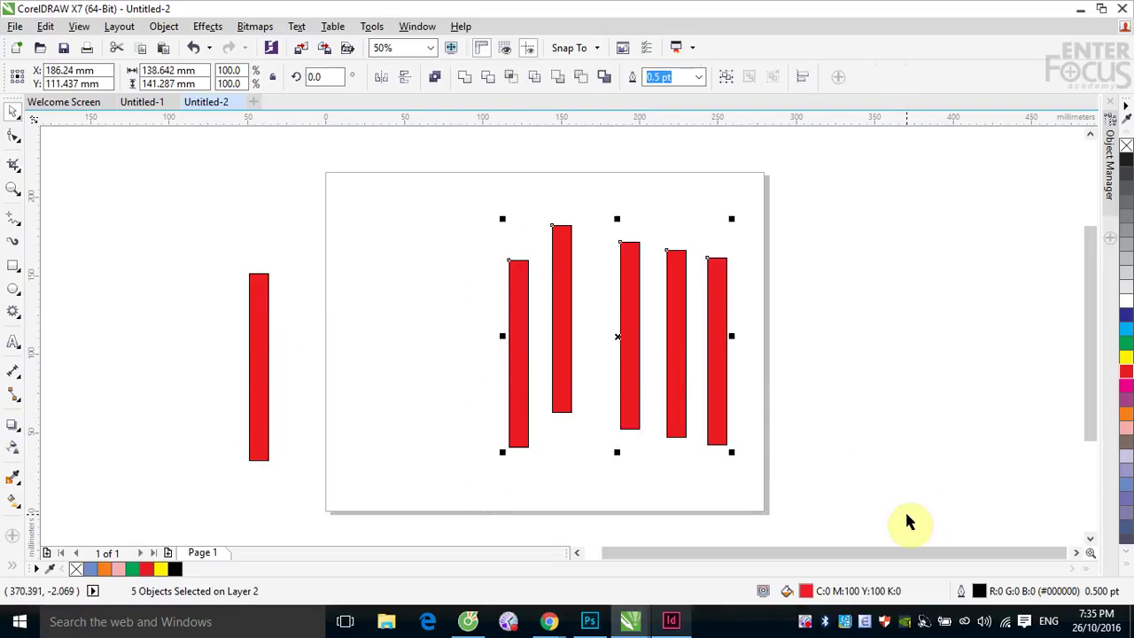
key(Delete)
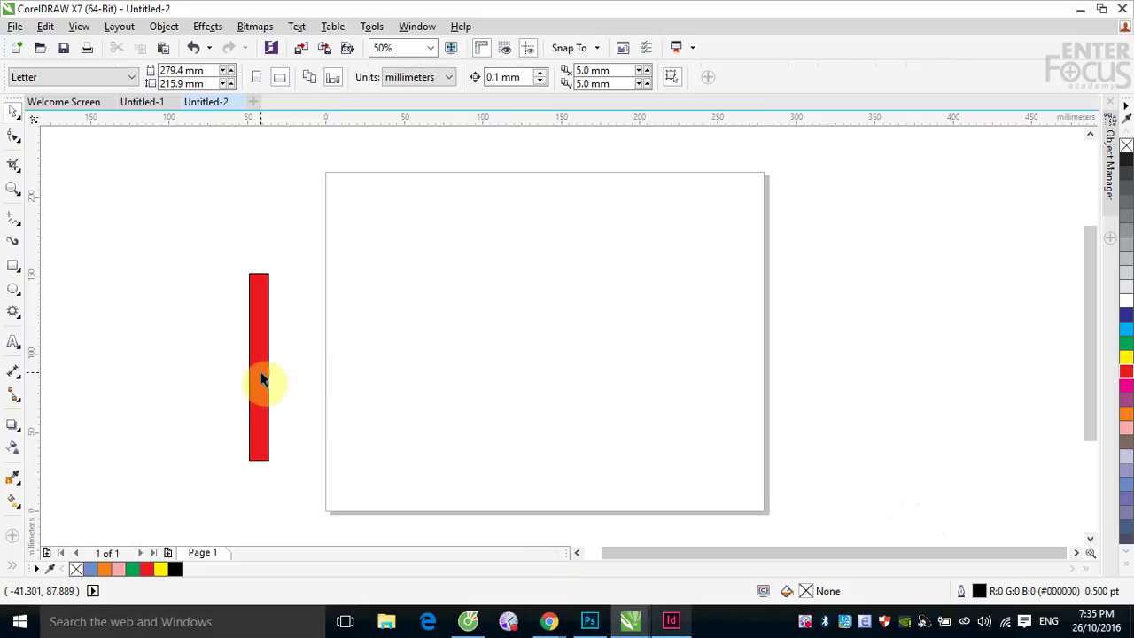
Bring the bar back onto the page, place a copy above and to its right, and rotate the copy 90°.
drag(260, 378, 406, 376)
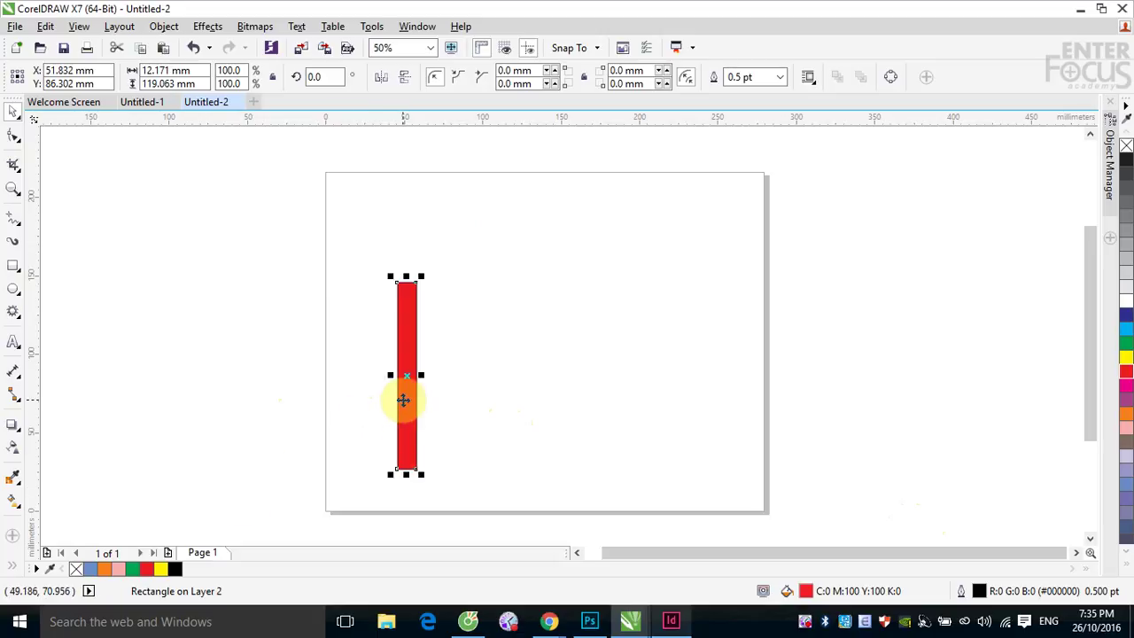
drag(403, 401, 511, 357)
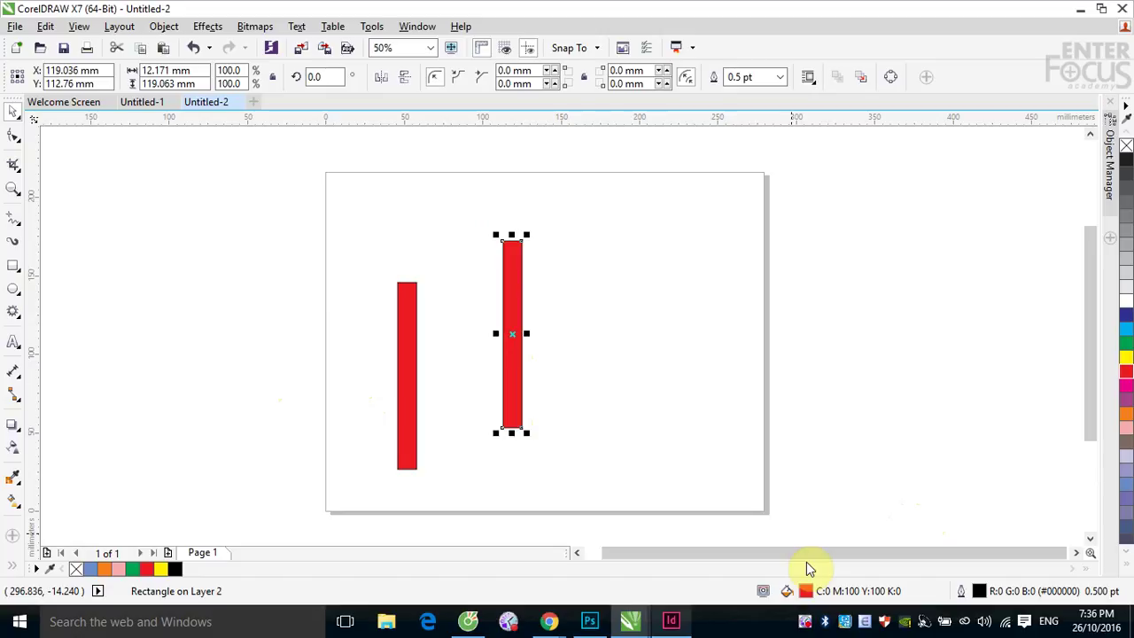
click(324, 76)
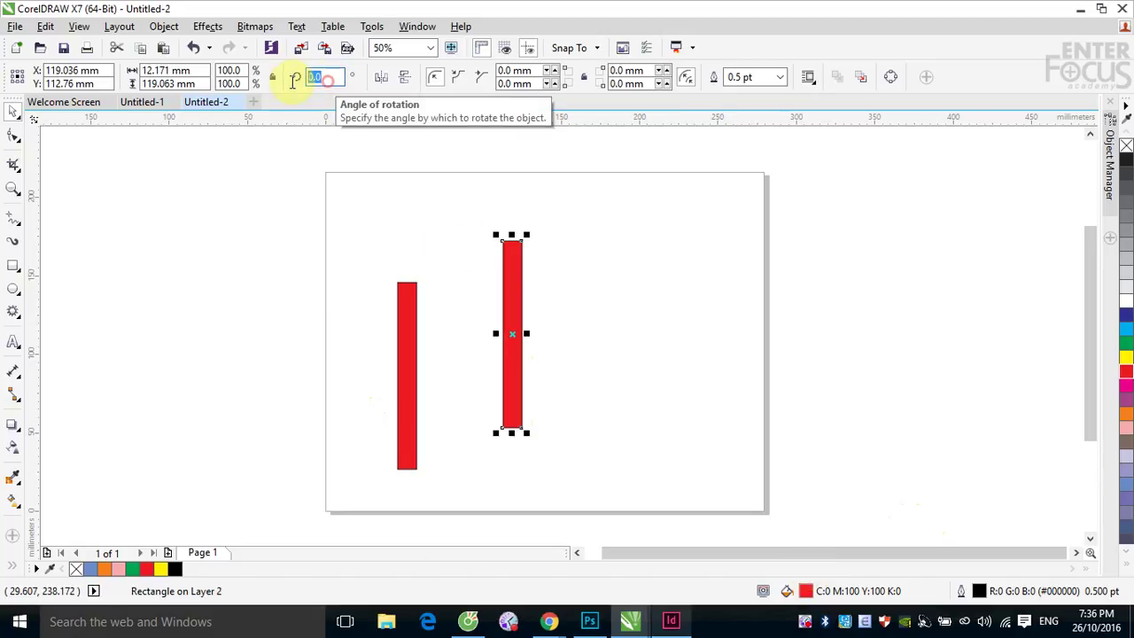
text(90)
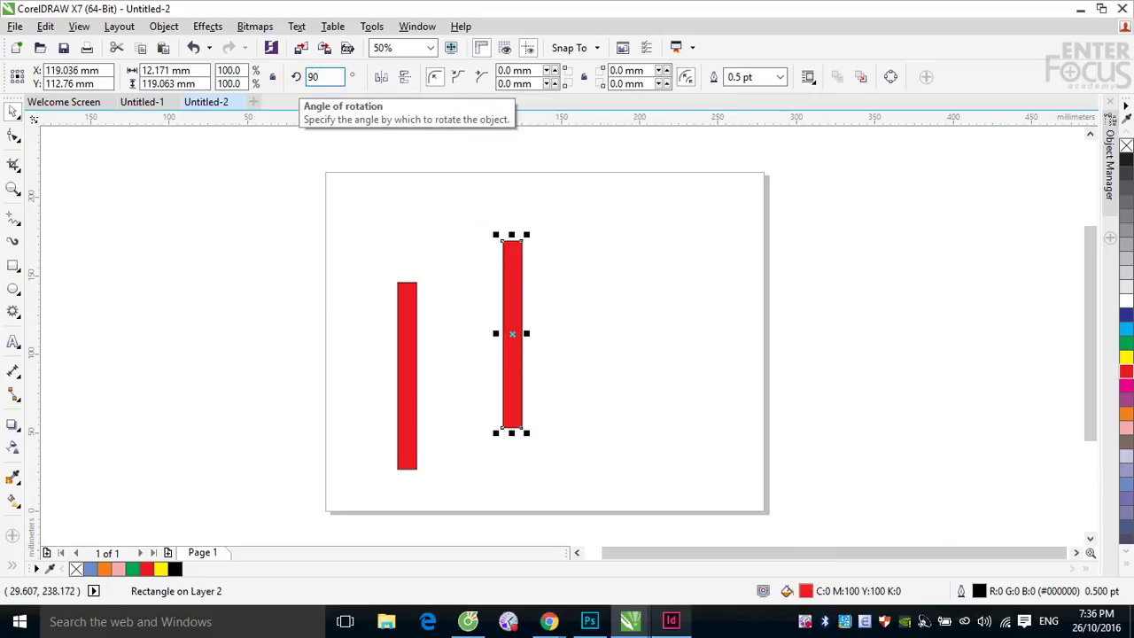
key(Return)
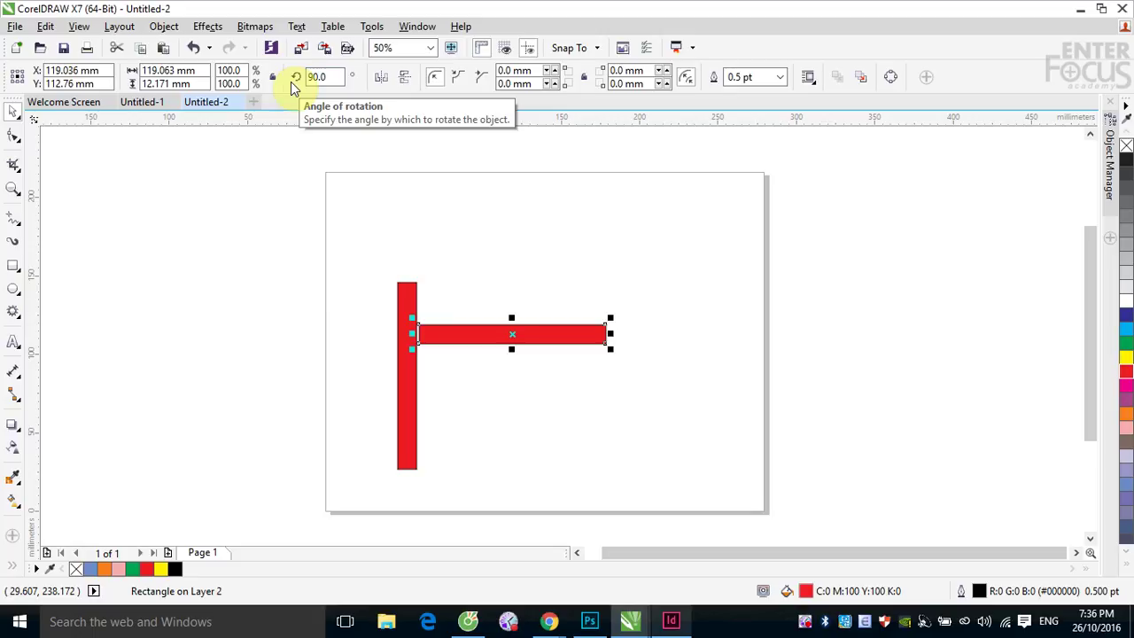
Align the horizontal bar's top edge with the top of the vertical bar.
shift+click(405, 398)
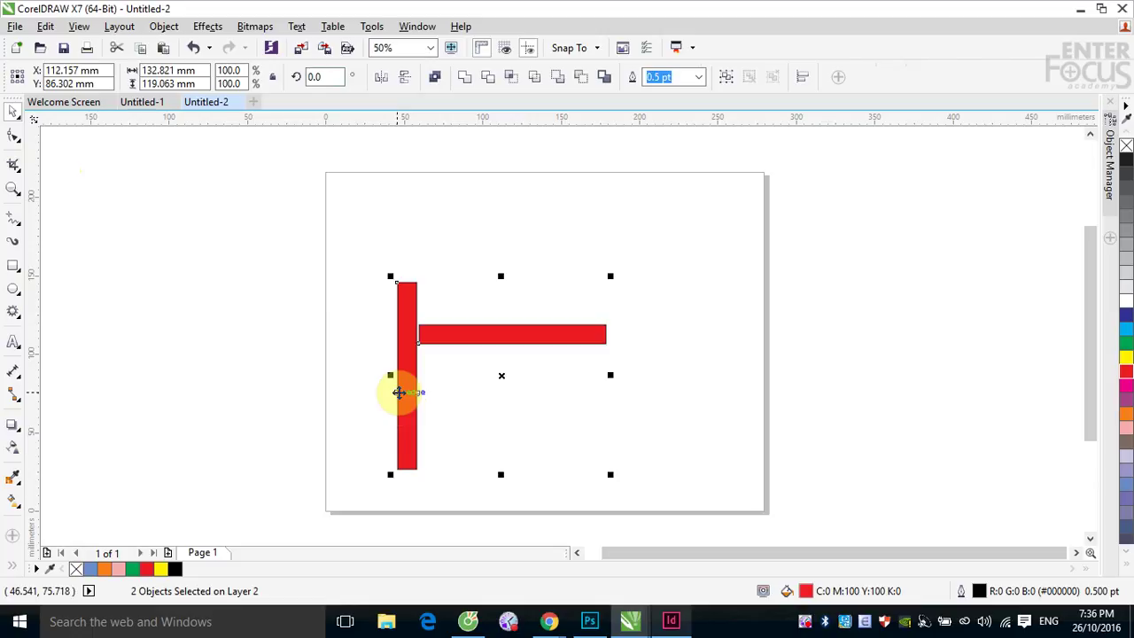
key(t)
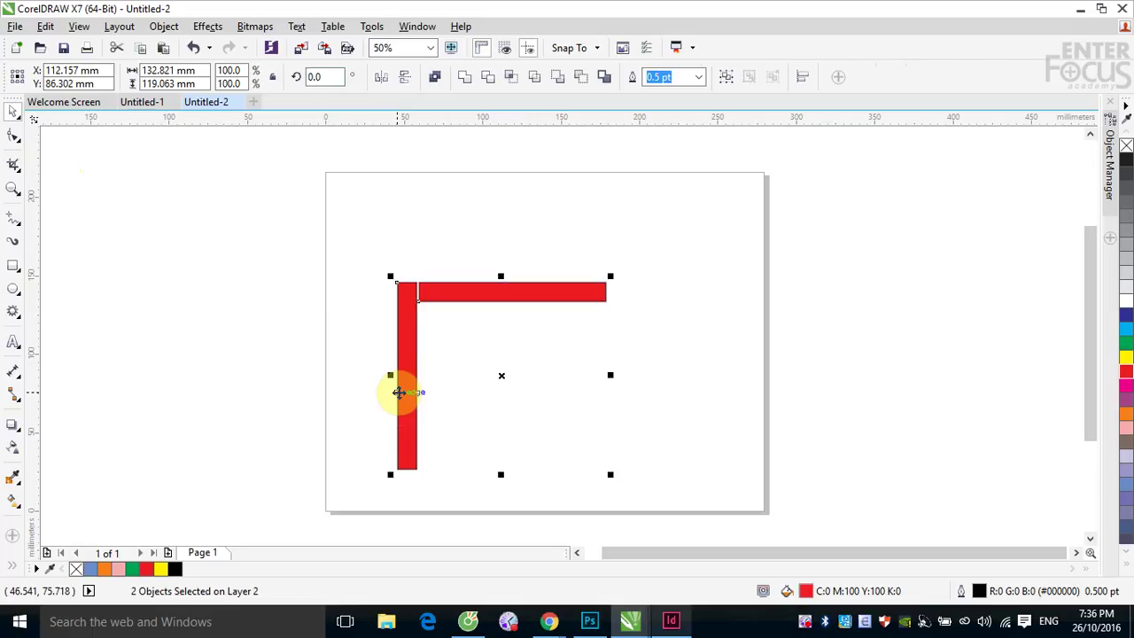
Centre the horizontal bar on the vertical bar and shorten it symmetrically to about 75 mm wide.
key(c)
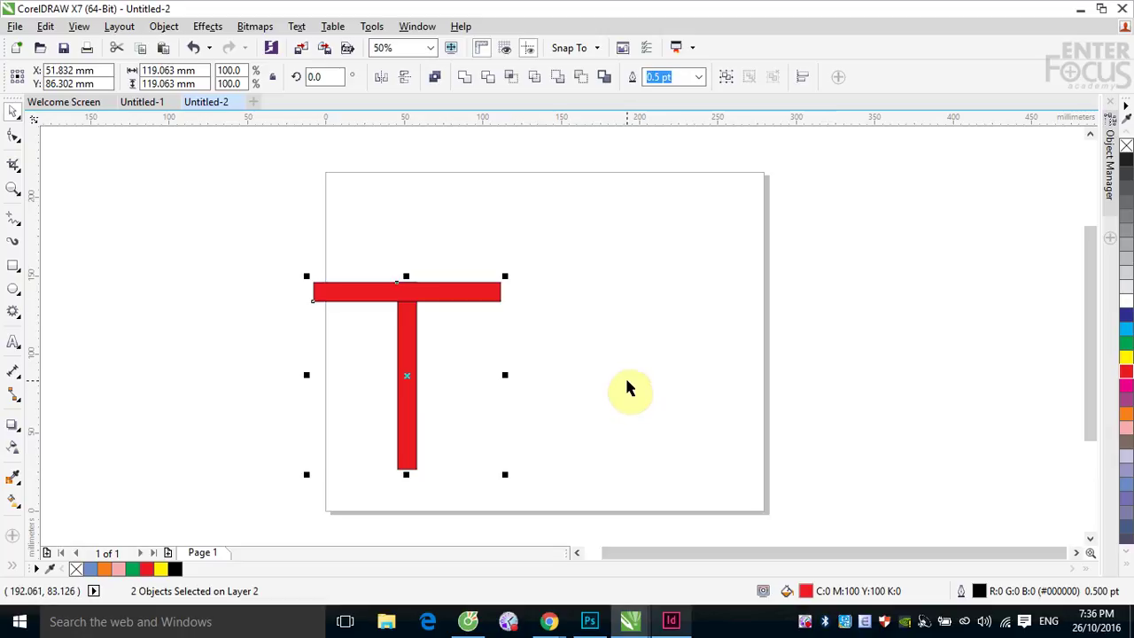
click(639, 372)
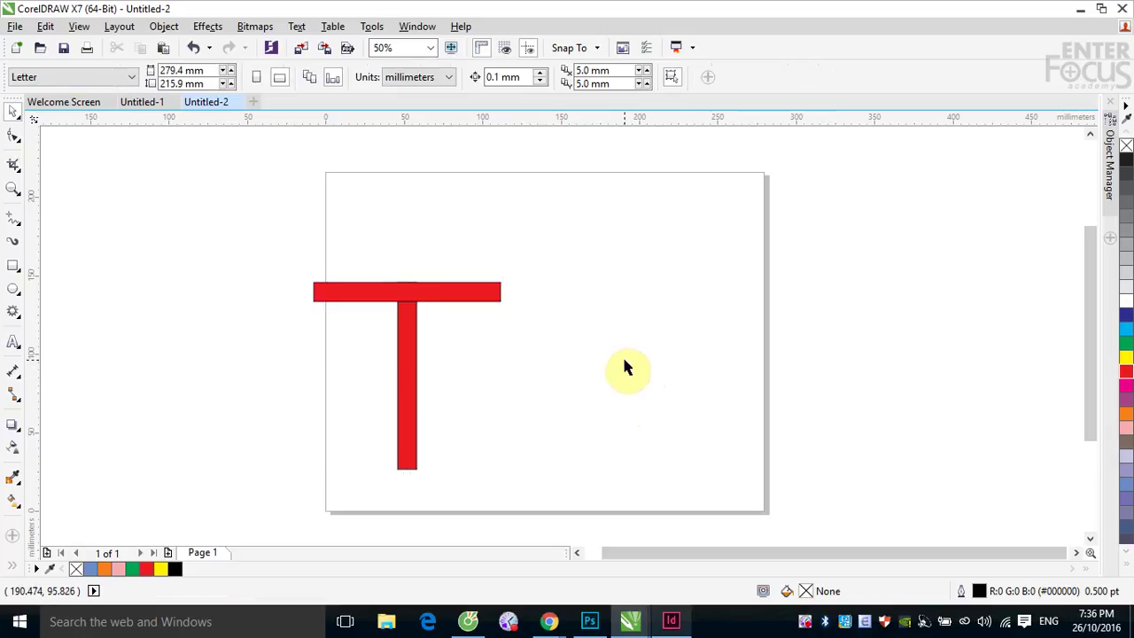
click(465, 299)
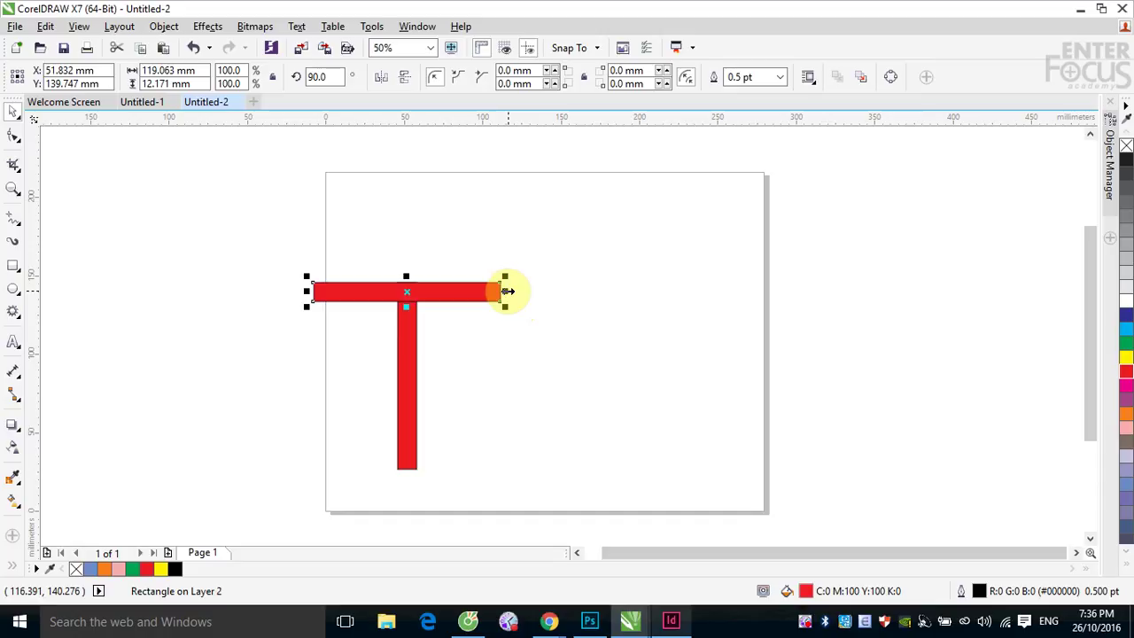
drag(506, 292, 472, 296)
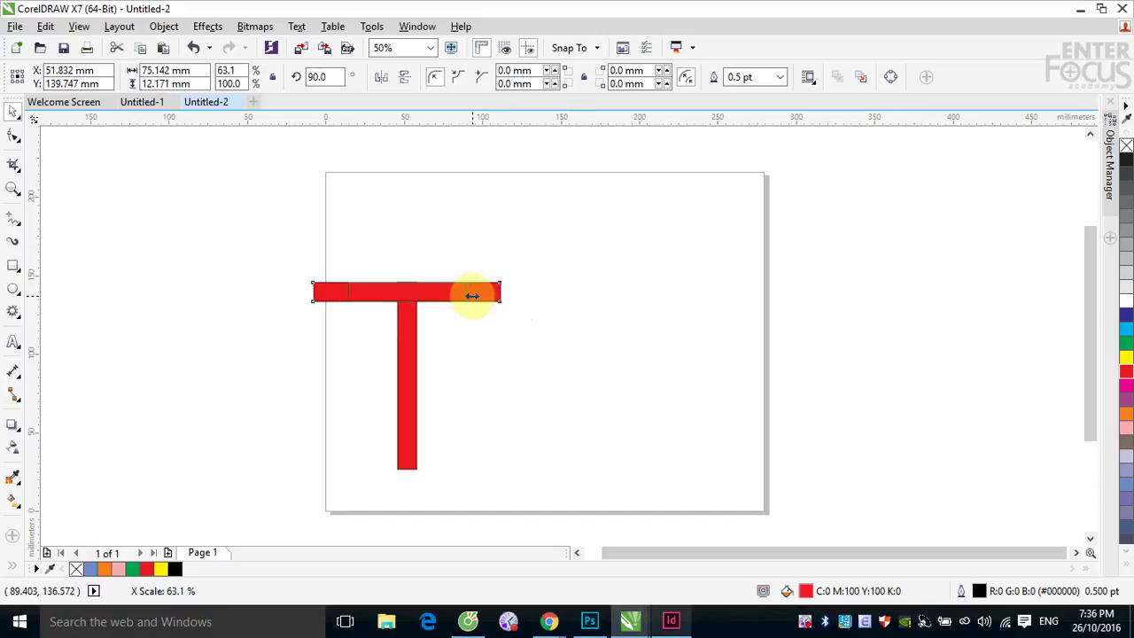
drag(472, 296, 472, 296)
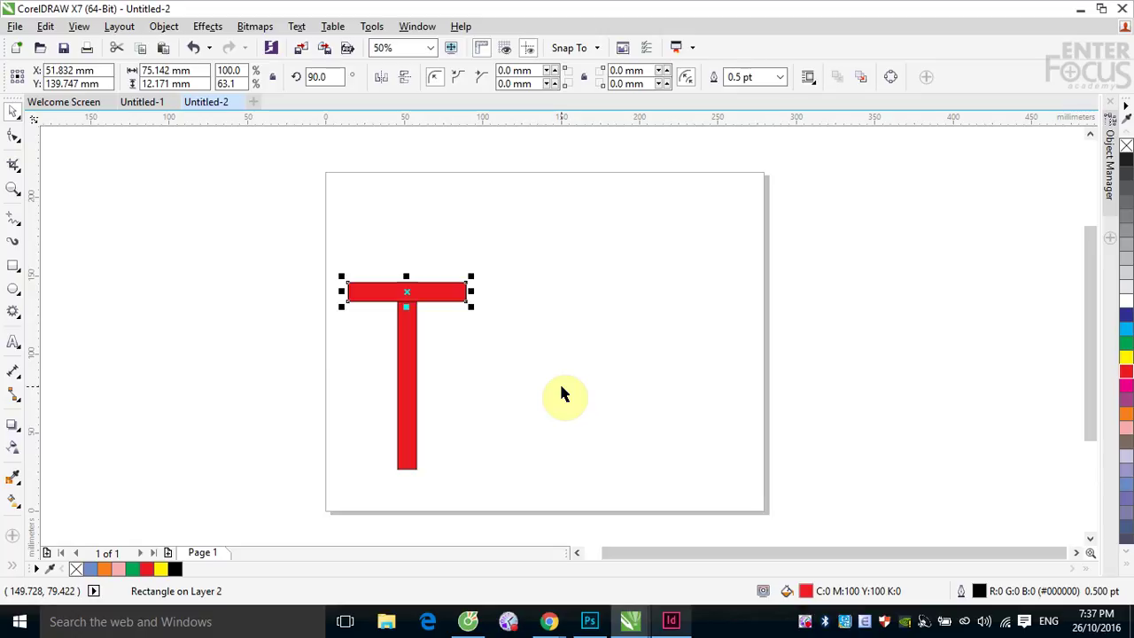
Weld the two bars into a single T shape and move it off the page to the left.
drag(304, 242, 523, 492)
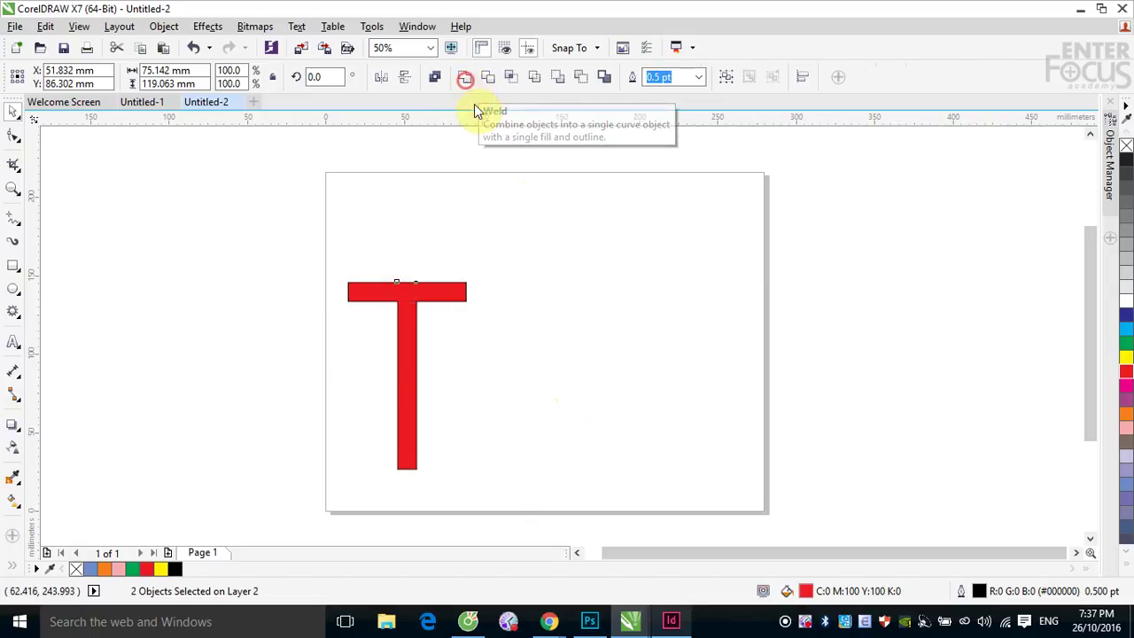
click(466, 80)
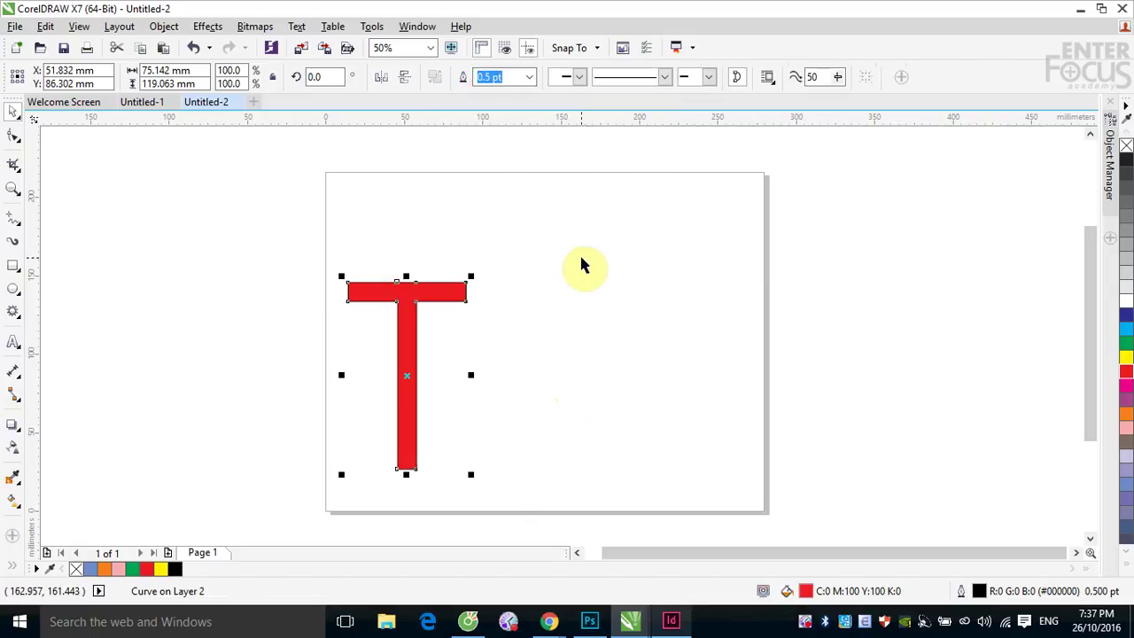
drag(405, 392, 174, 338)
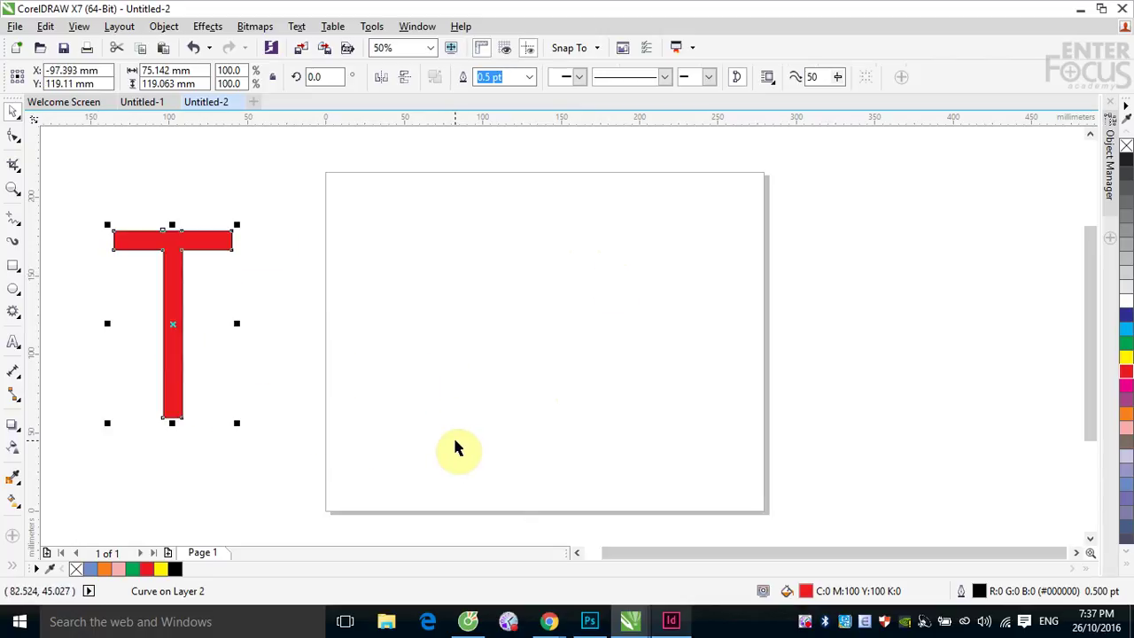
Paste the vertical bar onto the page and add three evenly spaced copies, each stepped slightly up and to the right.
key(ctrl+v)
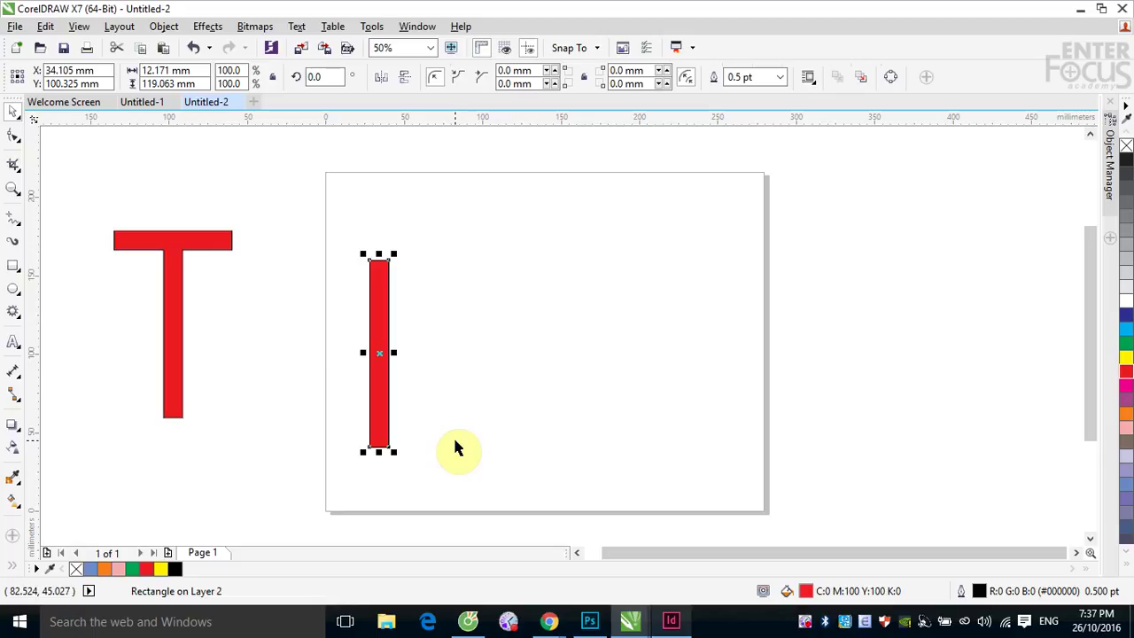
drag(383, 329, 443, 321)
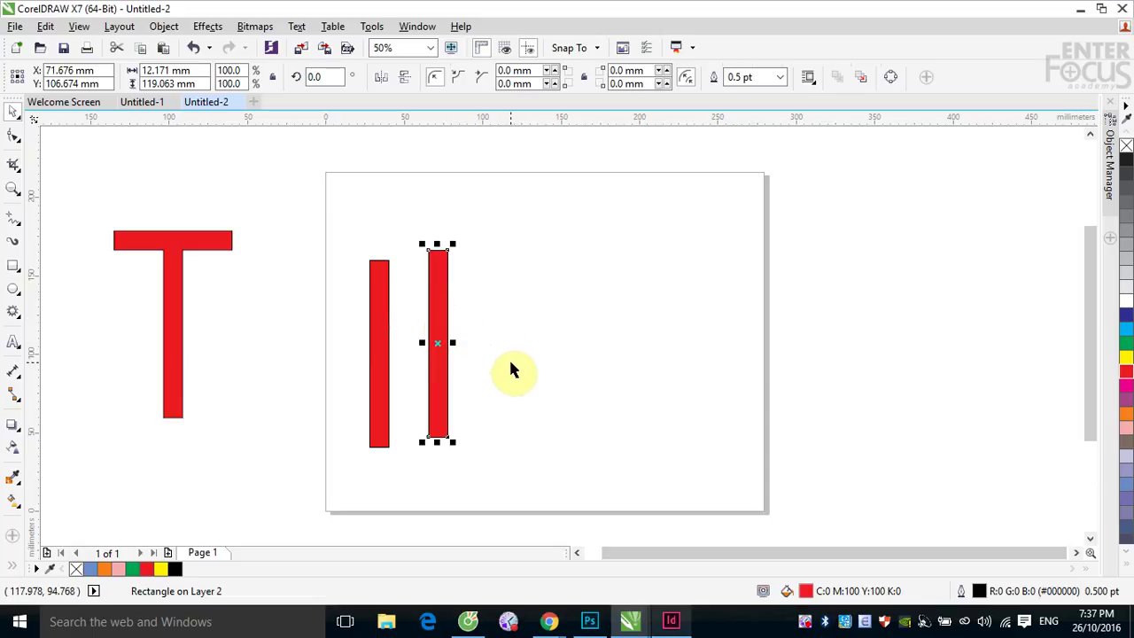
key(ctrl+r)
key(ctrl+r)
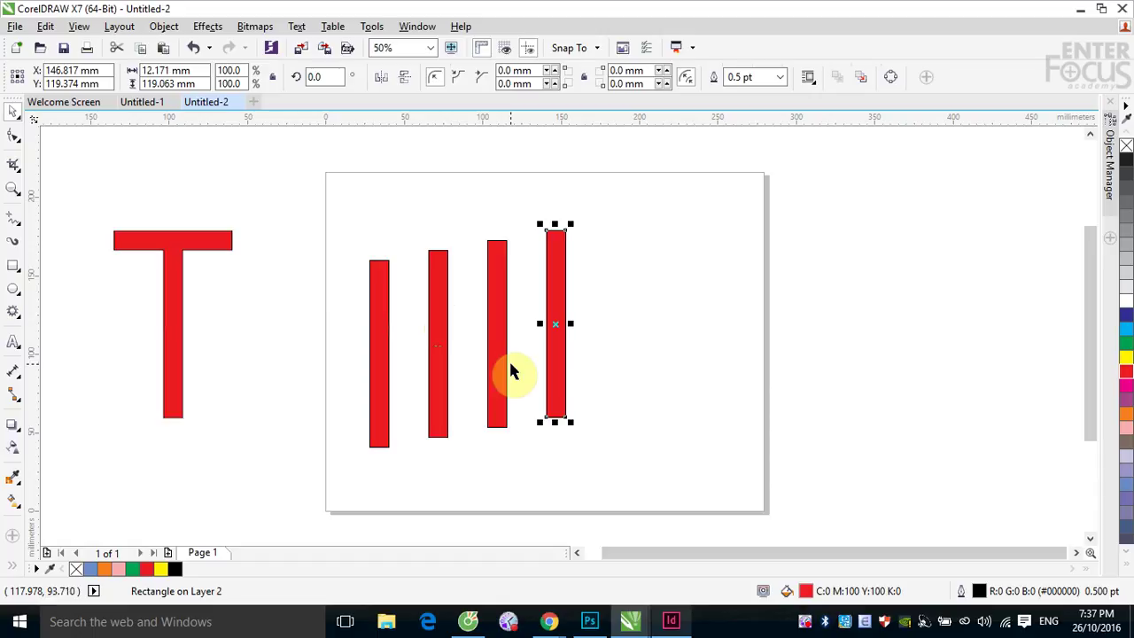
Rotate the three copied bars together by 90°, leaving the leftmost bar vertical.
click(572, 472)
drag(419, 215, 584, 287)
drag(585, 287, 585, 291)
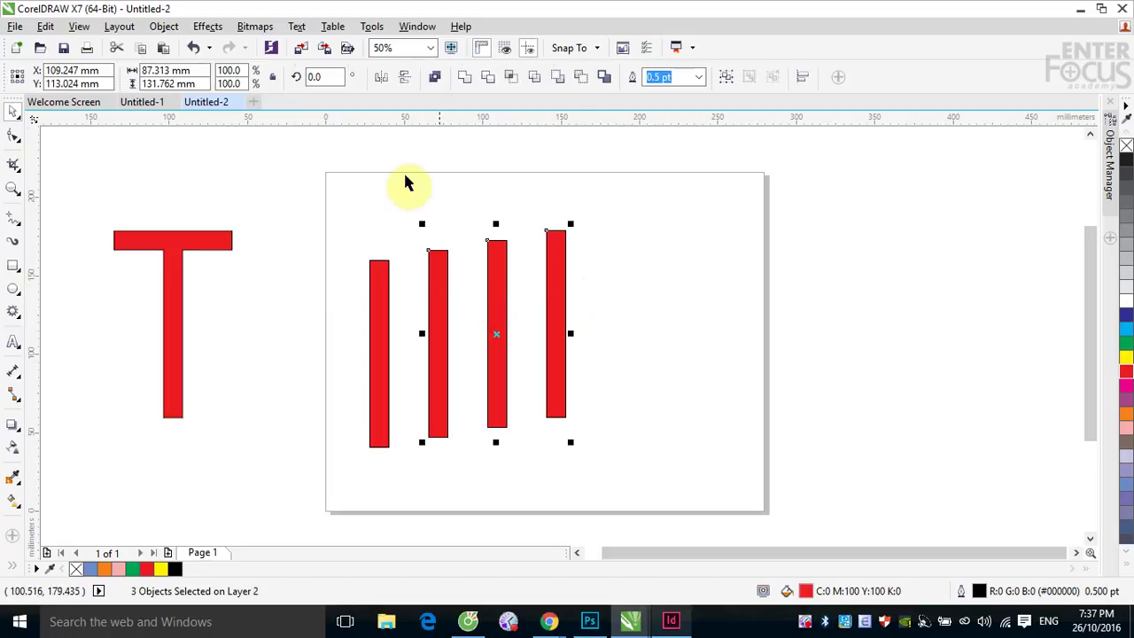
click(326, 77)
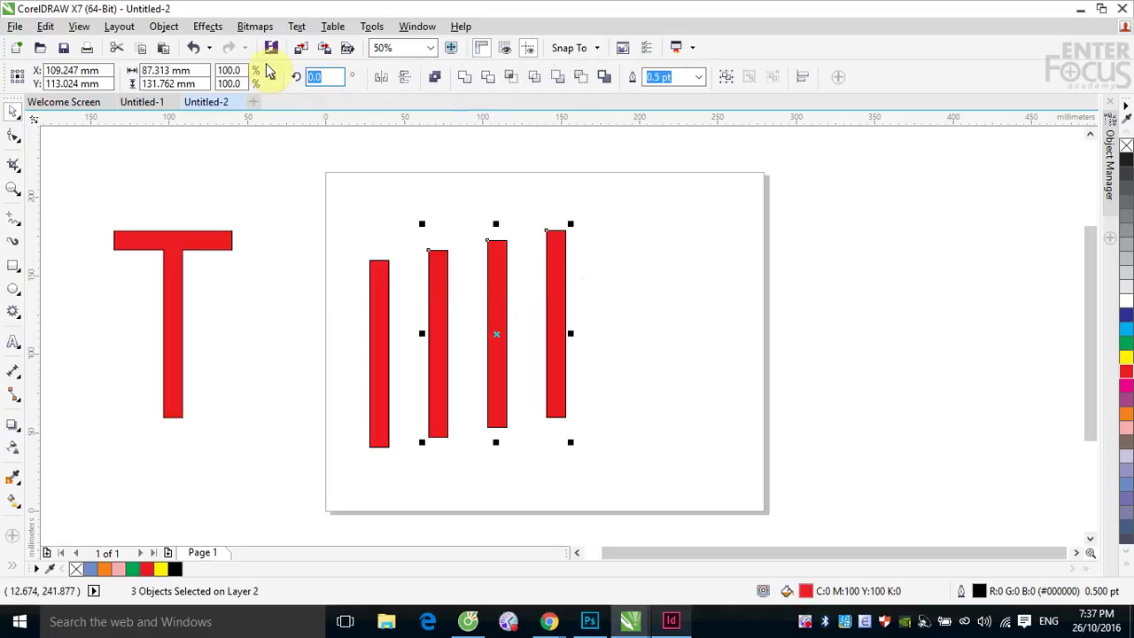
text(90)
key(Return)
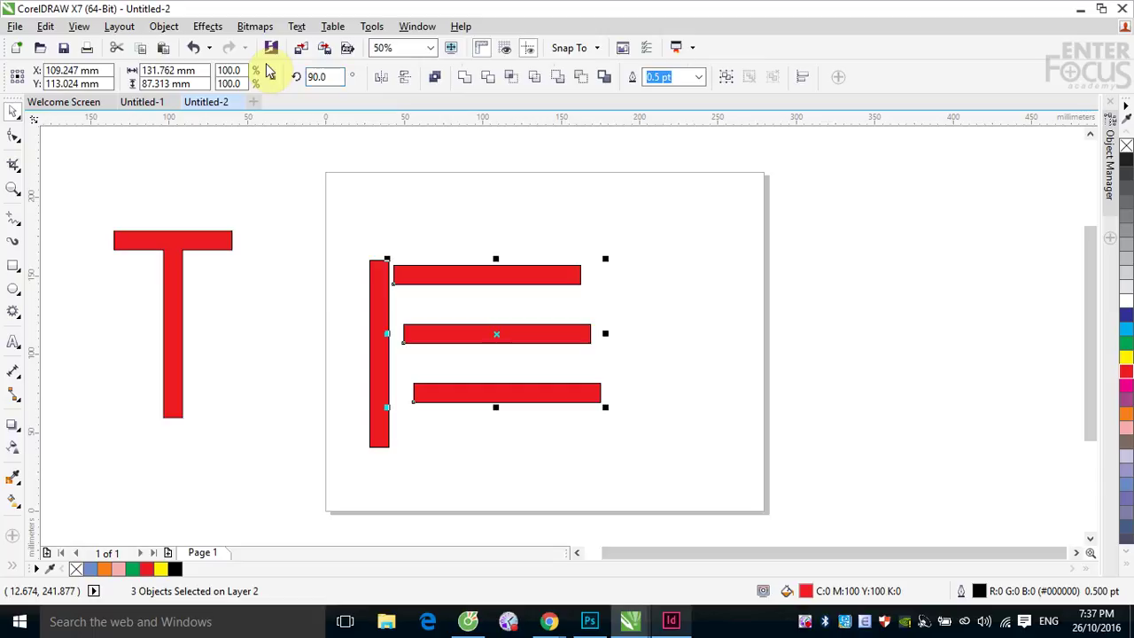
Align the left edges of all four bars on the page.
drag(335, 211, 690, 493)
key(l)
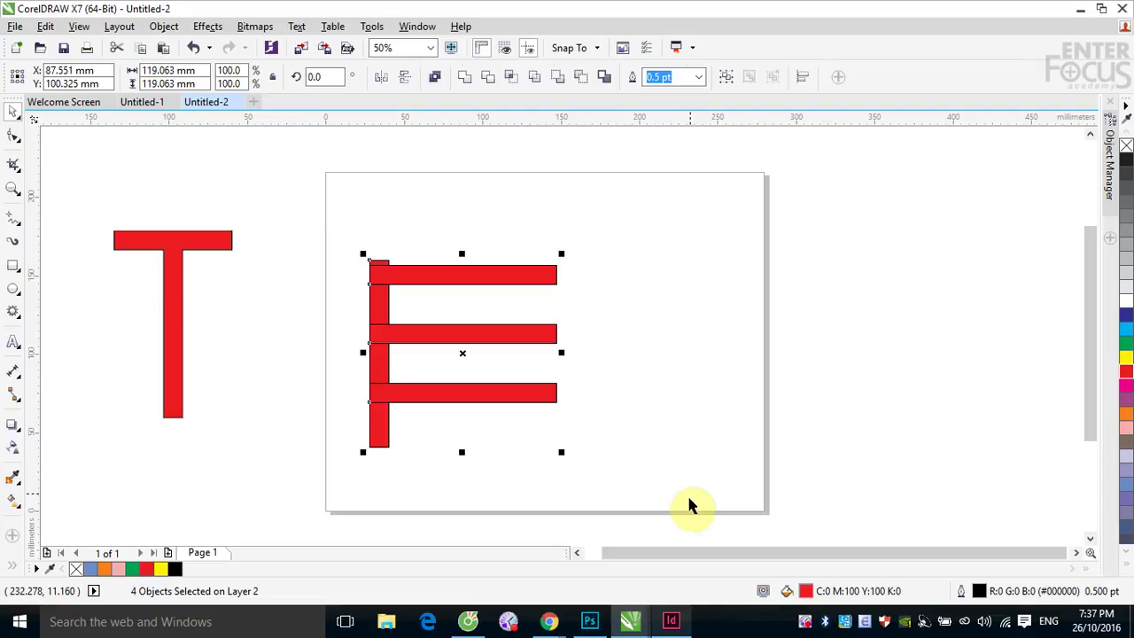
click(686, 451)
Align the upper horizontal bar with the vertical bar's top edge and the lowest one with its bottom edge.
click(501, 277)
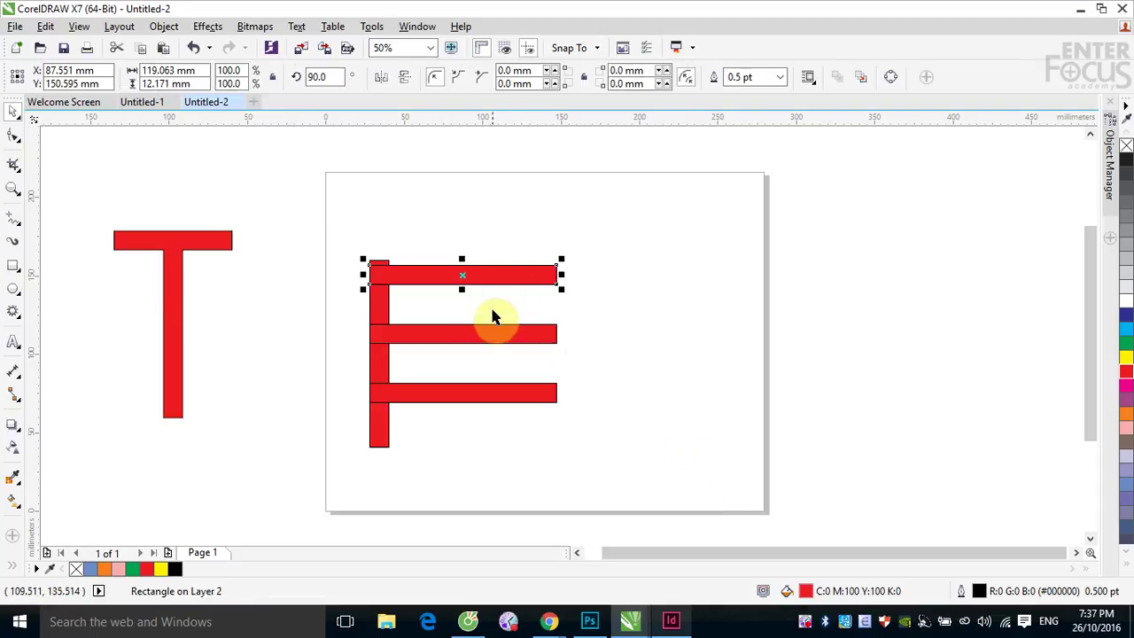
shift+click(380, 312)
key(t)
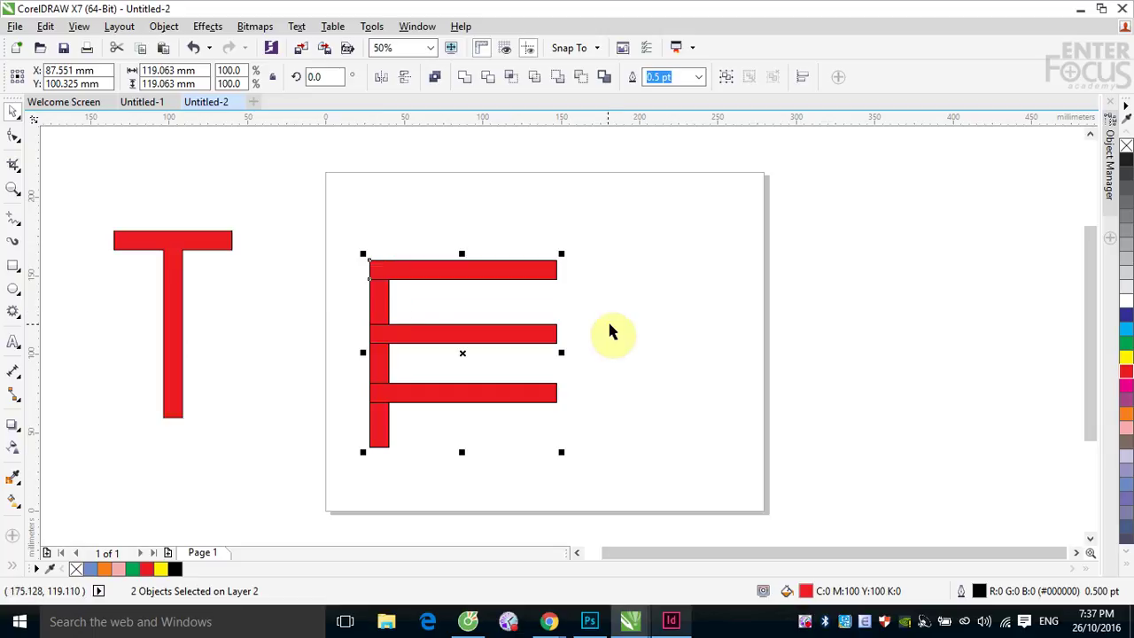
click(611, 324)
click(499, 394)
shift+click(375, 359)
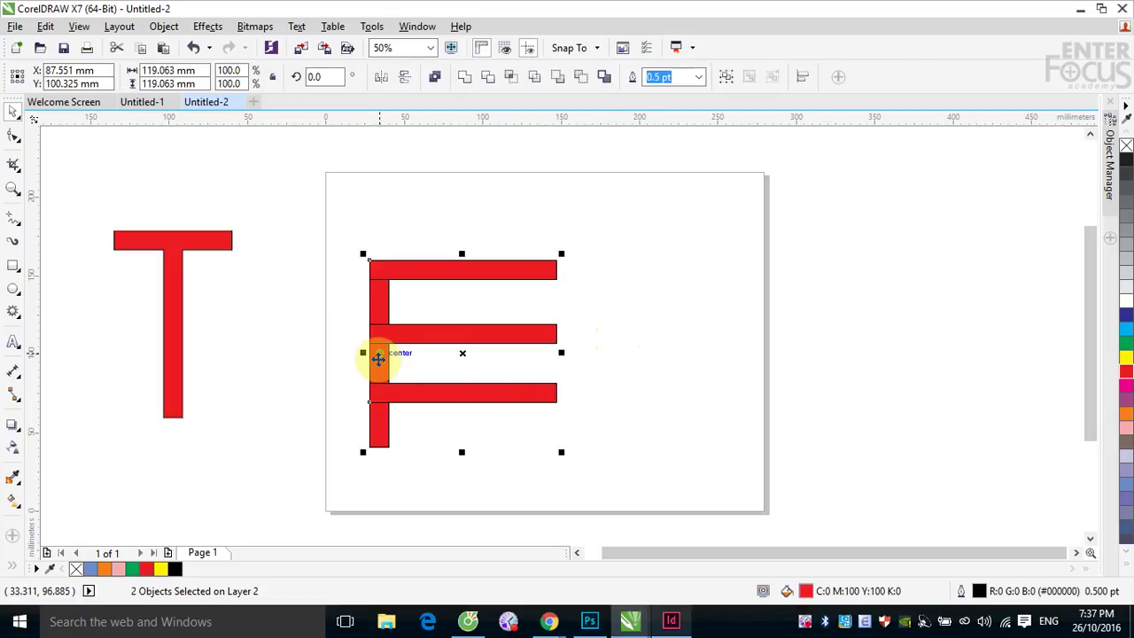
key(b)
click(610, 392)
Centre the middle horizontal bar vertically on the vertical bar.
click(476, 332)
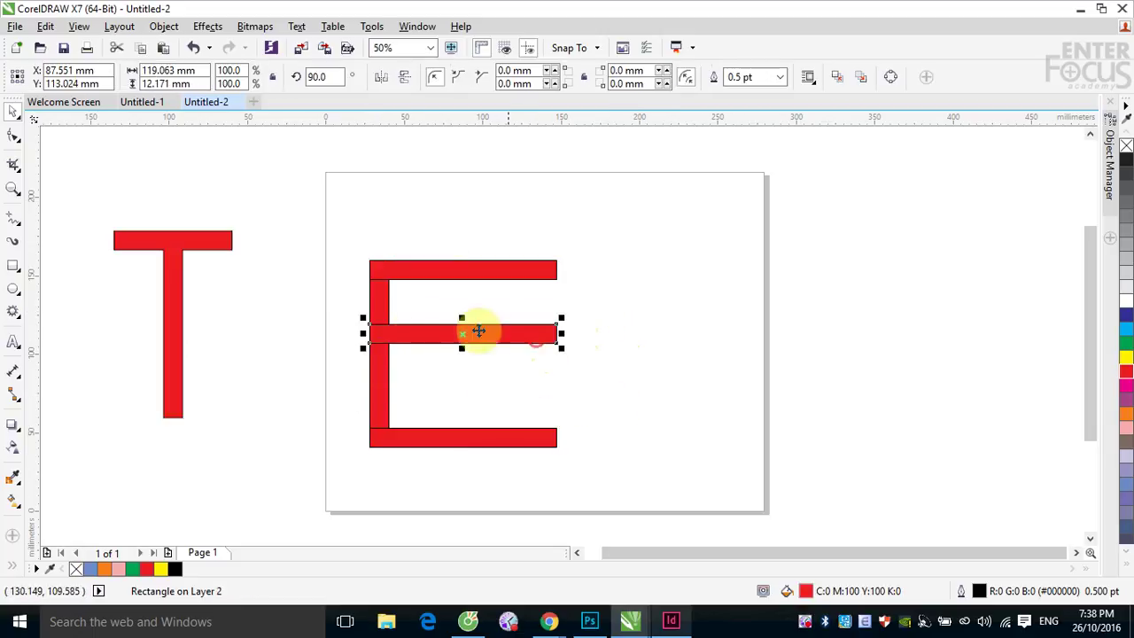
shift+click(382, 302)
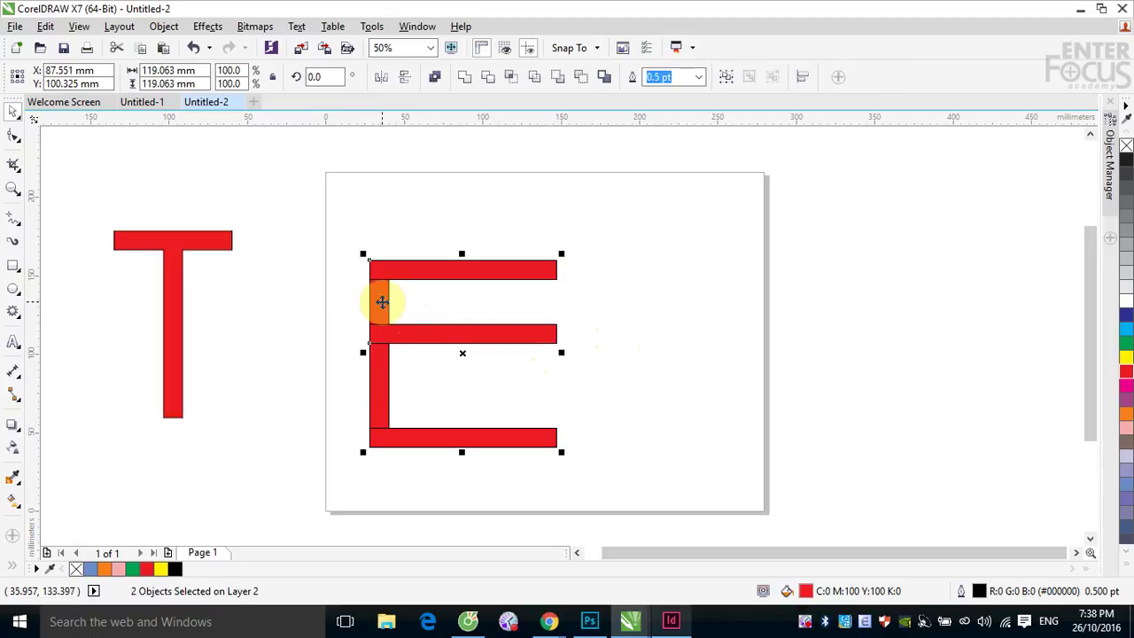
key(e)
click(633, 362)
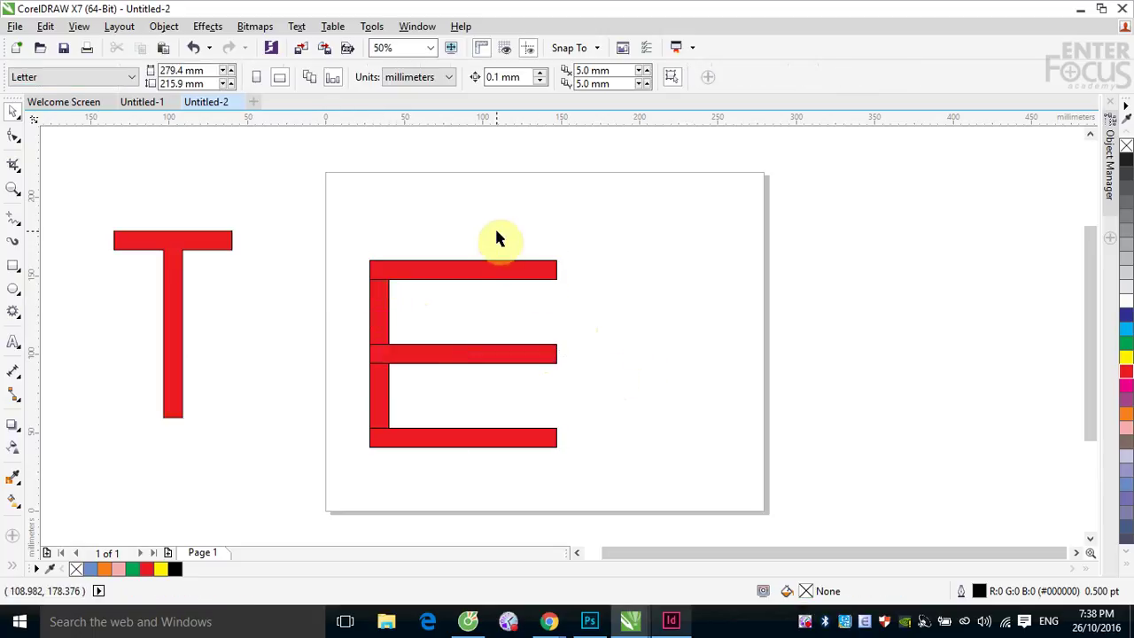
Shorten the three horizontal bars together from the right to about 56 mm wide.
drag(489, 222, 555, 486)
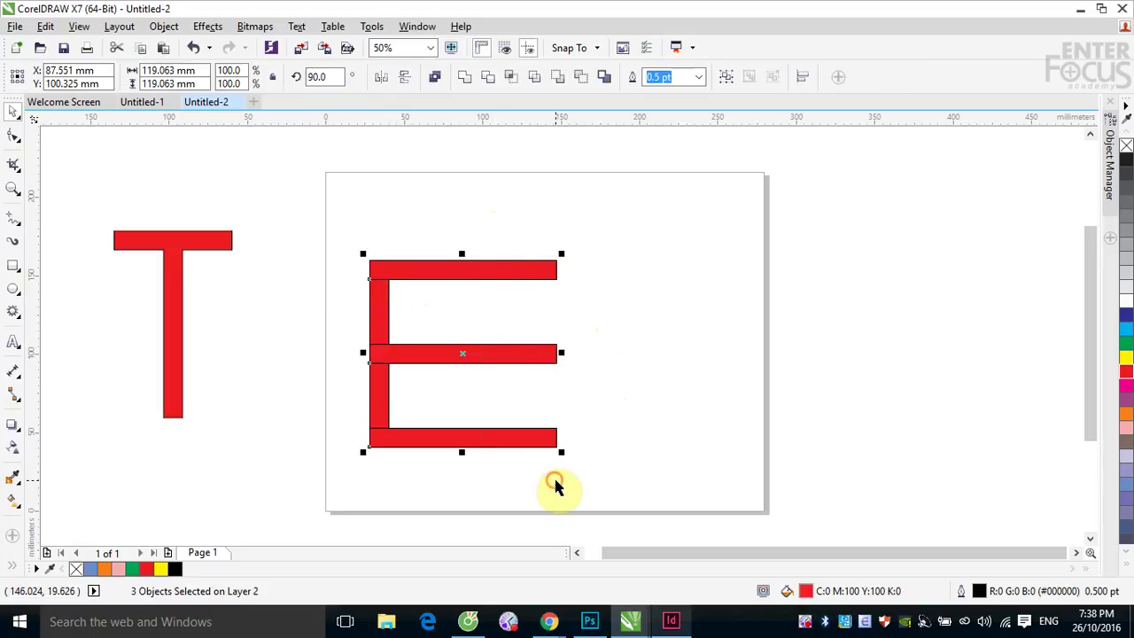
drag(560, 352, 466, 367)
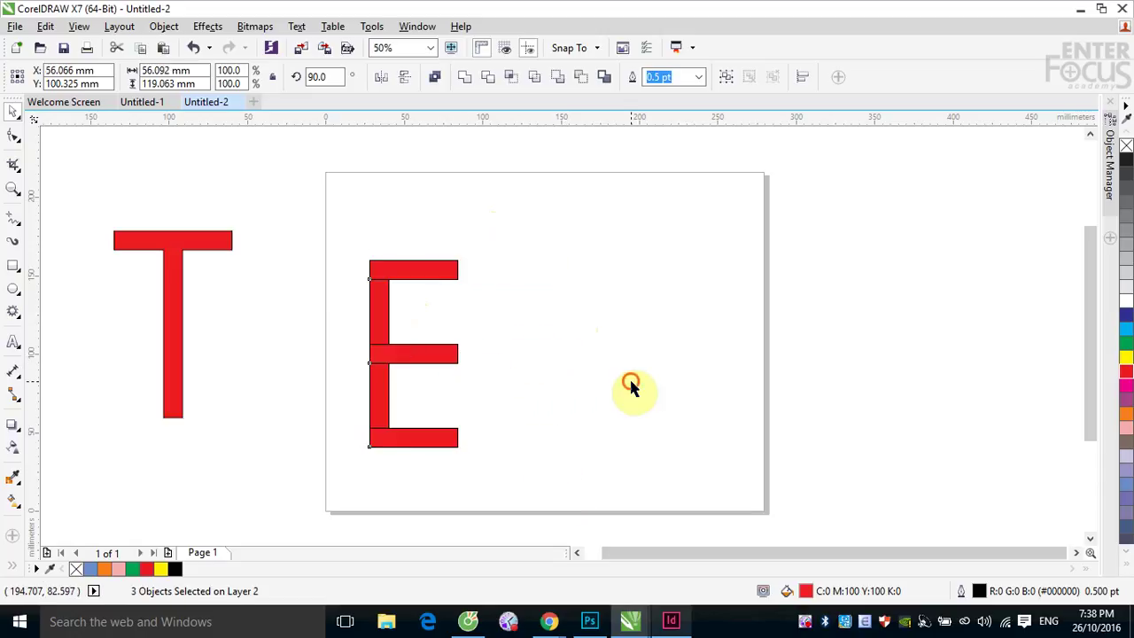
click(629, 377)
Weld the four bars into a single E shape and move it off the page beside the T.
drag(324, 231, 525, 530)
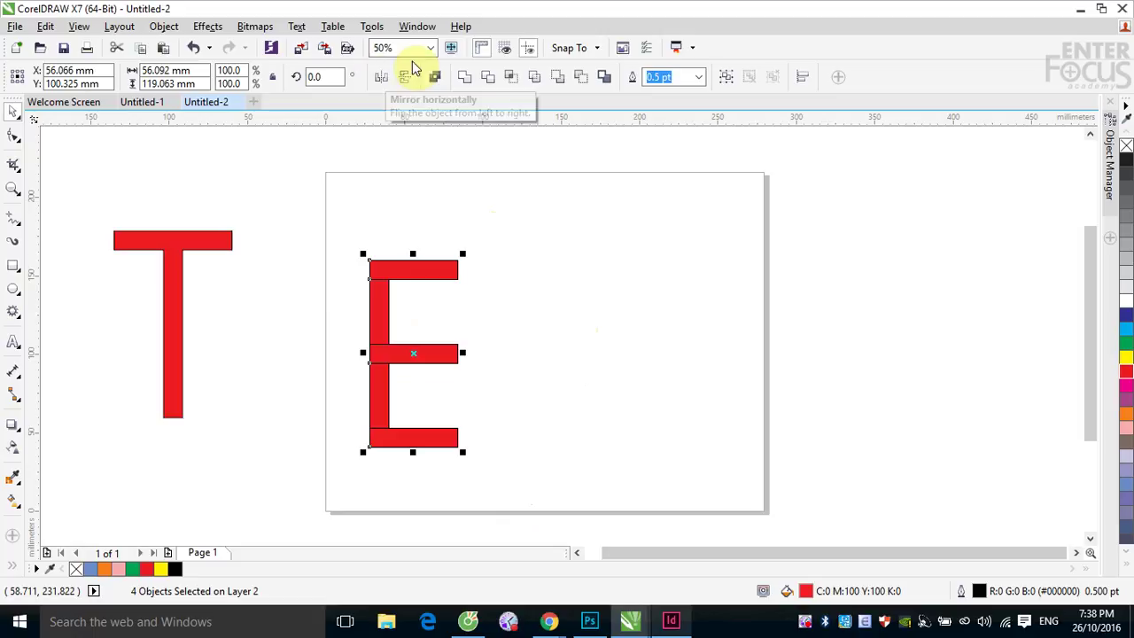
click(461, 75)
drag(413, 354, 279, 380)
click(587, 379)
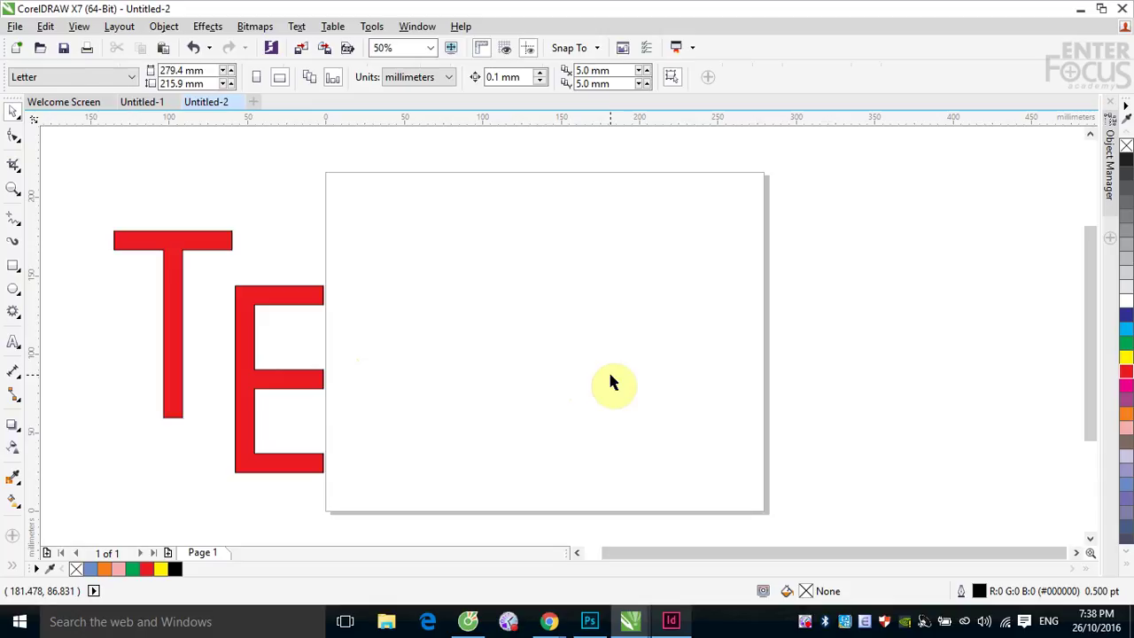
Draw a circle about 120 mm in diameter in the middle of the page.
click(13, 288)
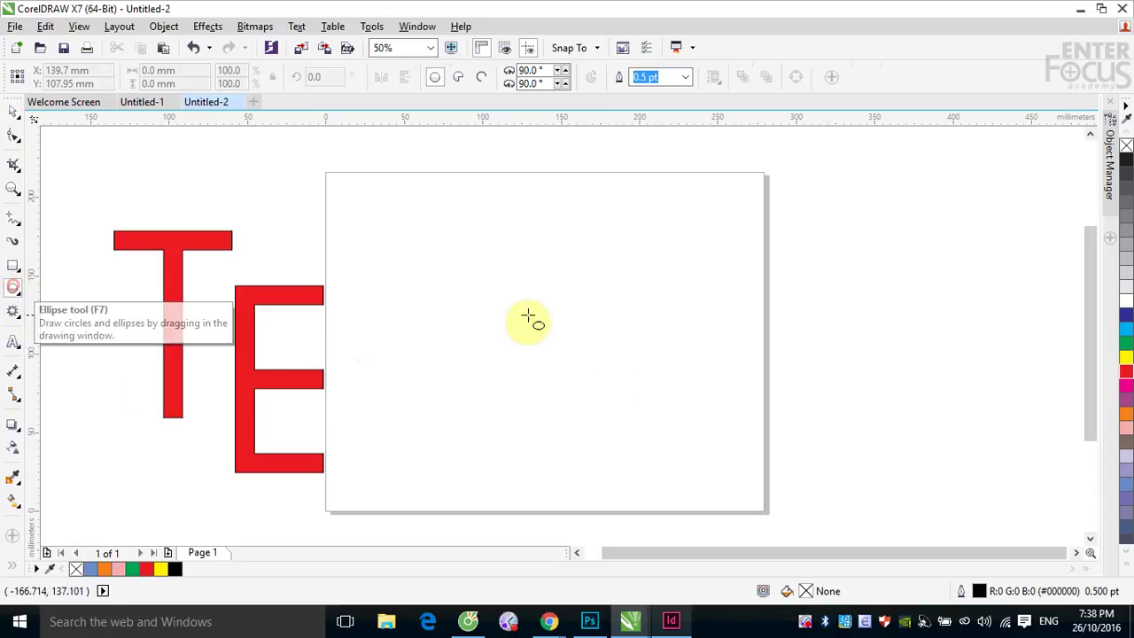
mouse_move(457, 252)
mouse_down()
mouse_move(620, 448)
mouse_move(657, 452)
mouse_up()
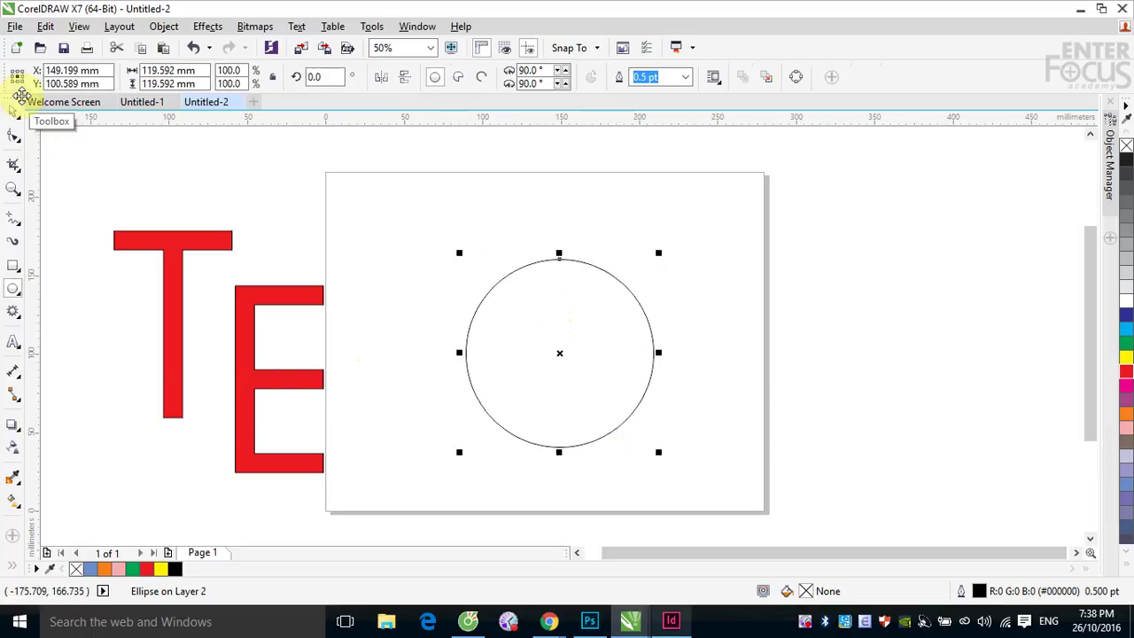
click(14, 112)
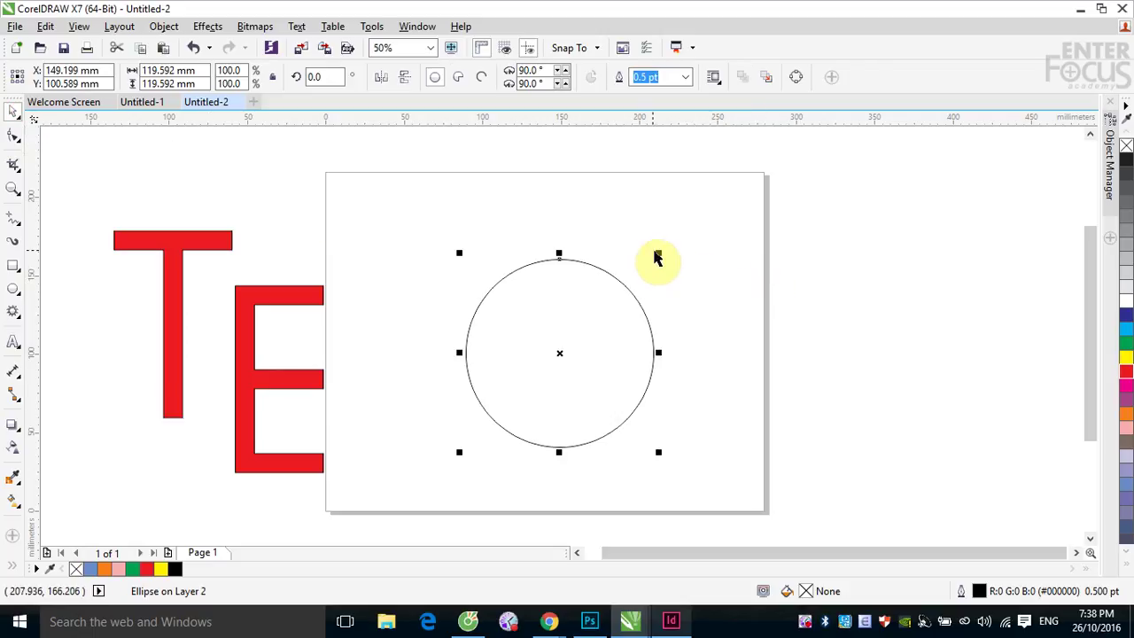
Create a concentric copy of the circle scaled down to about 97 mm in diameter.
mouse_move(659, 253)
mouse_down()
mouse_move(650, 273)
mouse_move(679, 227)
mouse_move(653, 272)
mouse_up()
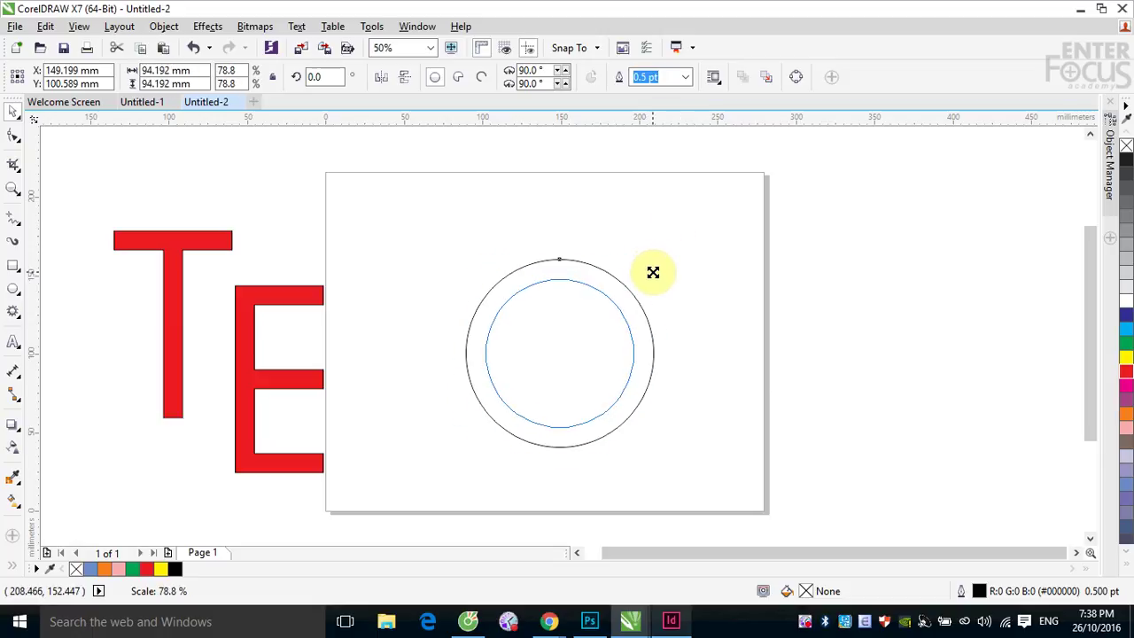
drag(653, 272, 654, 269)
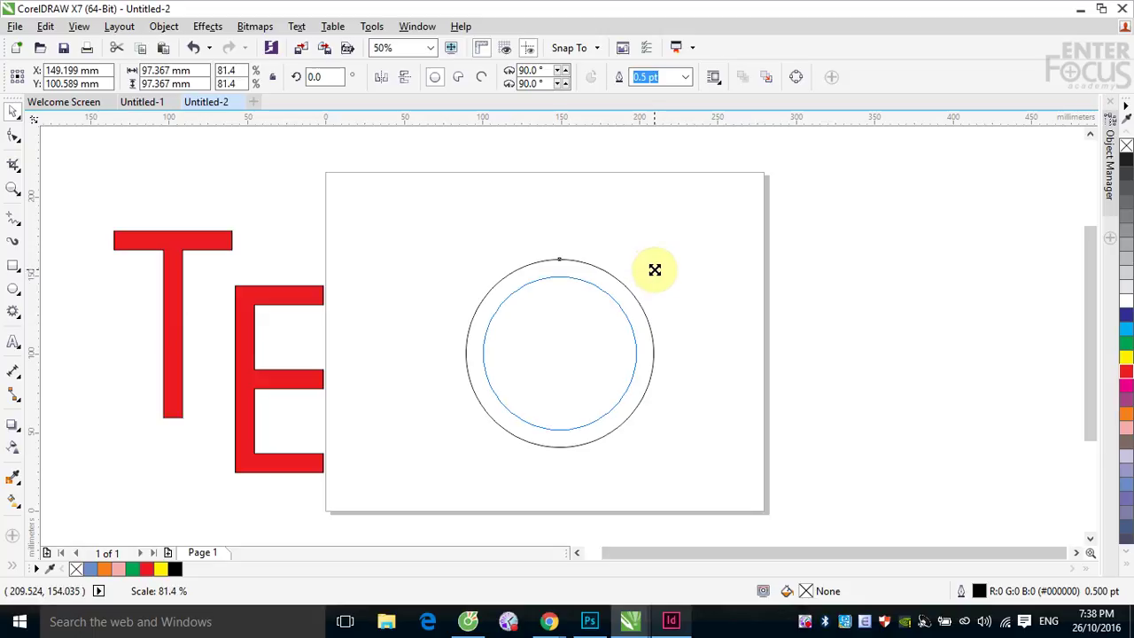
drag(654, 269, 654, 270)
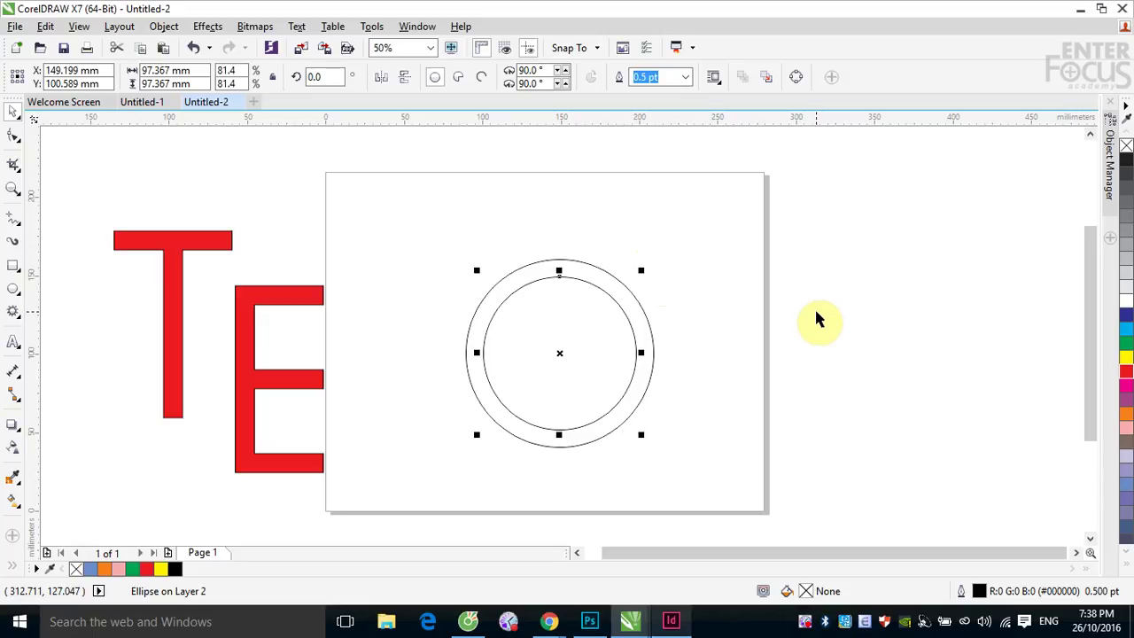
Combine the two concentric circles into a ring and fill it with Red.
drag(430, 215, 742, 464)
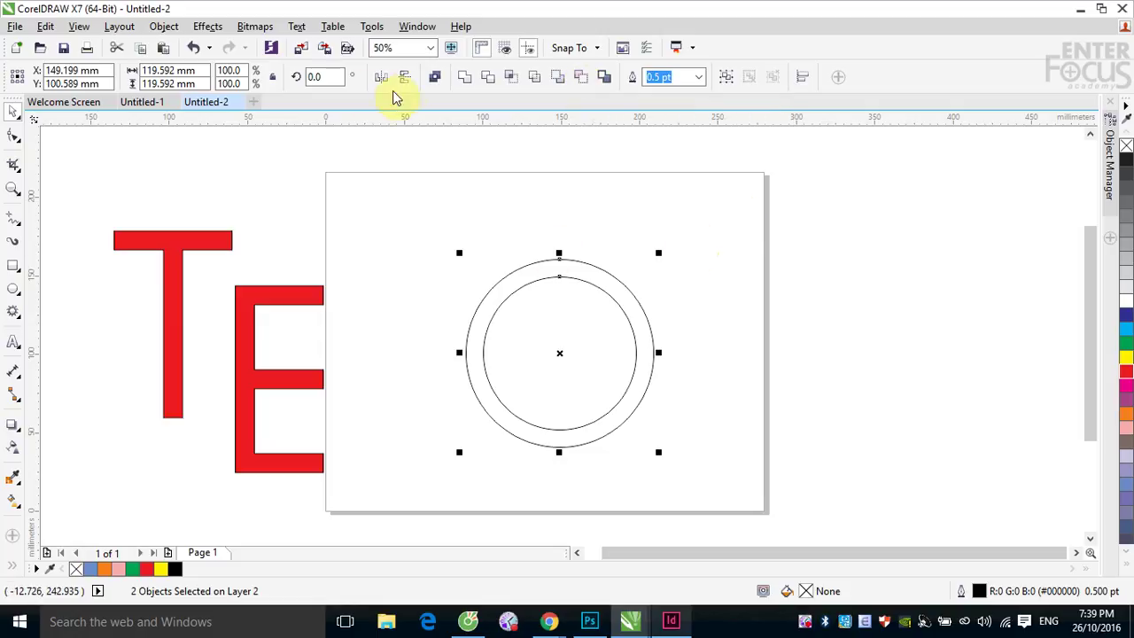
click(437, 81)
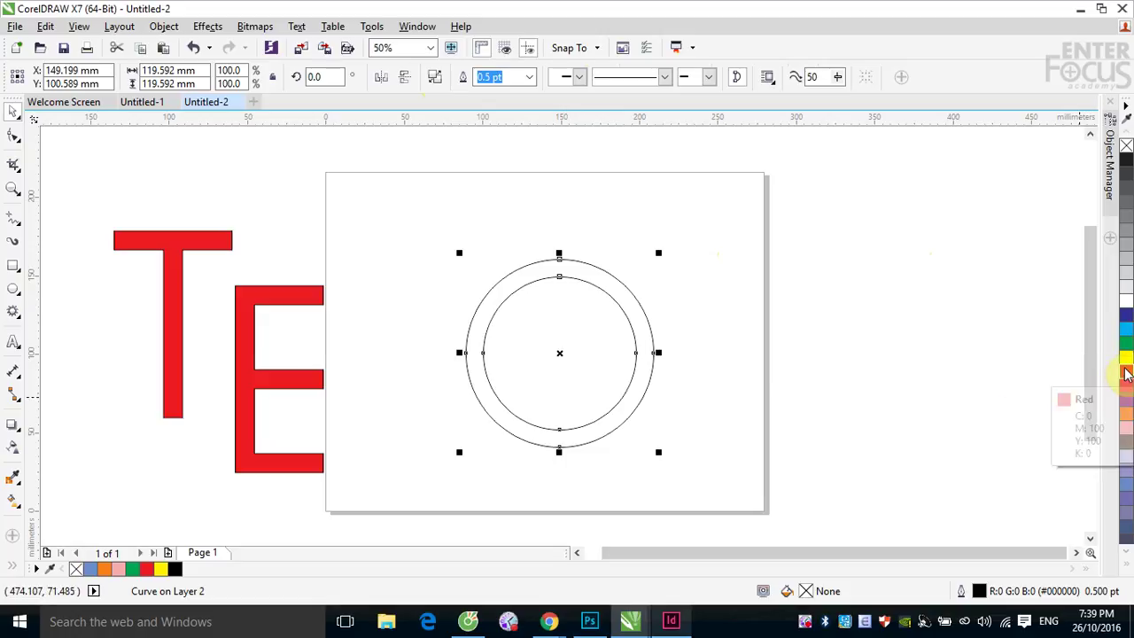
click(1127, 371)
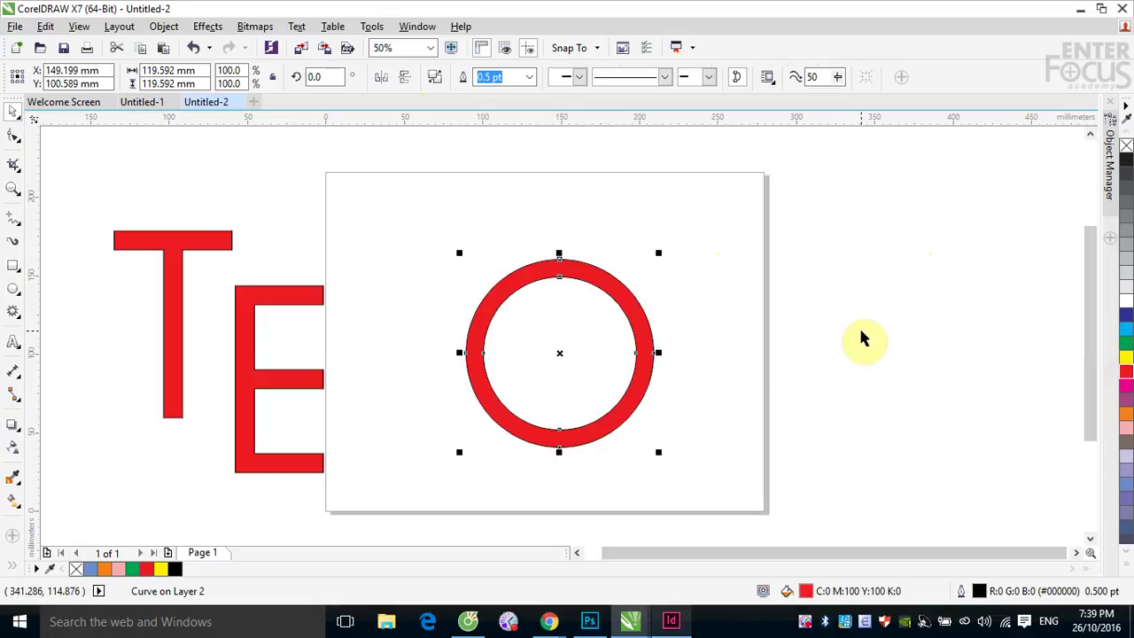
Move the red ring up and to the left, centring it at about X 124 mm, Y 124 mm.
drag(622, 316, 578, 282)
drag(637, 318, 598, 281)
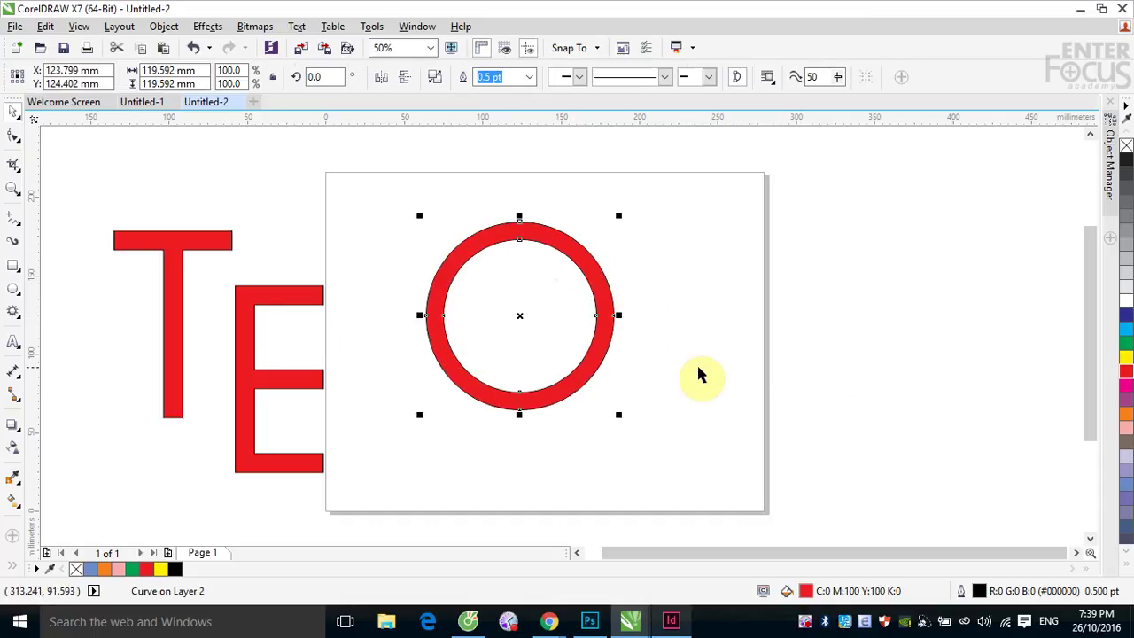
Draw a square about 111 mm per side to the right of the red ring and rotate it 45 degrees.
click(15, 268)
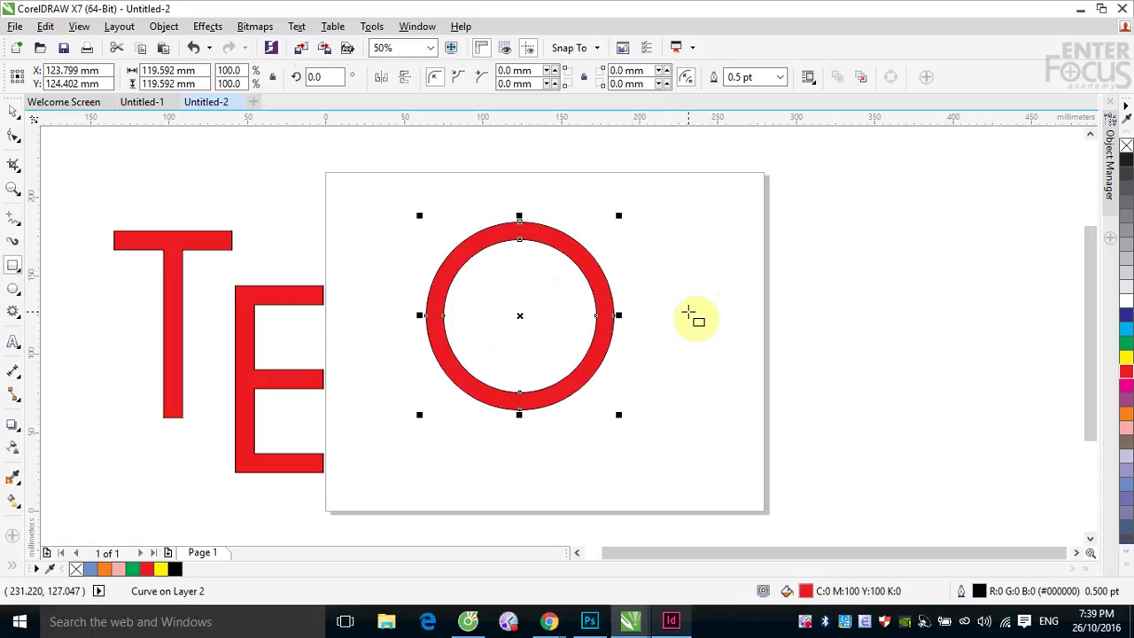
drag(679, 250, 815, 425)
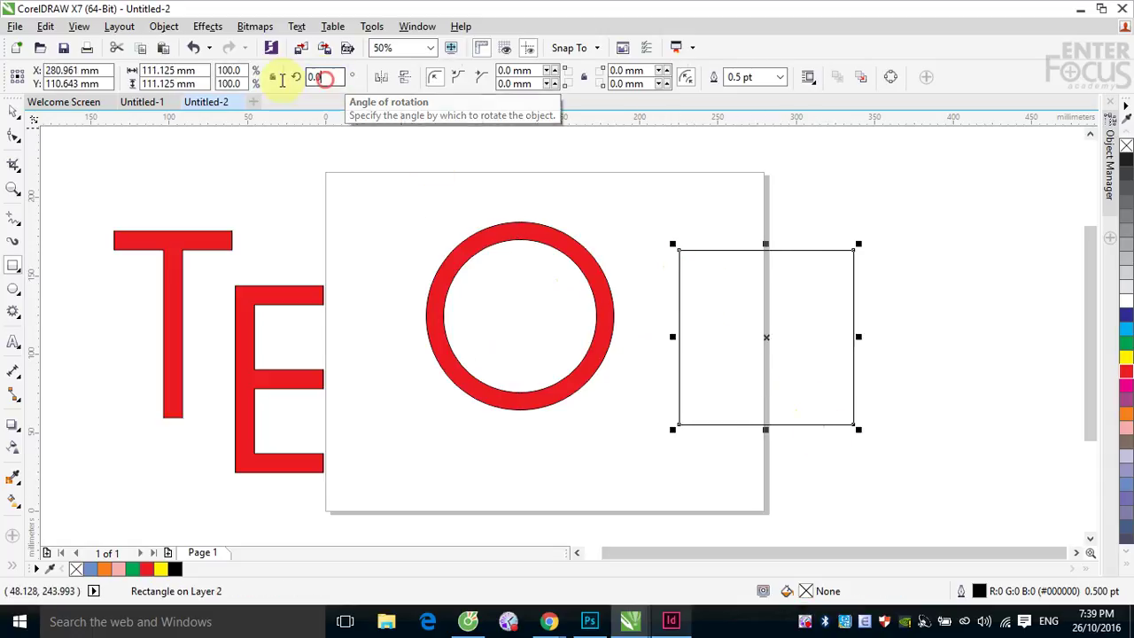
text(90)
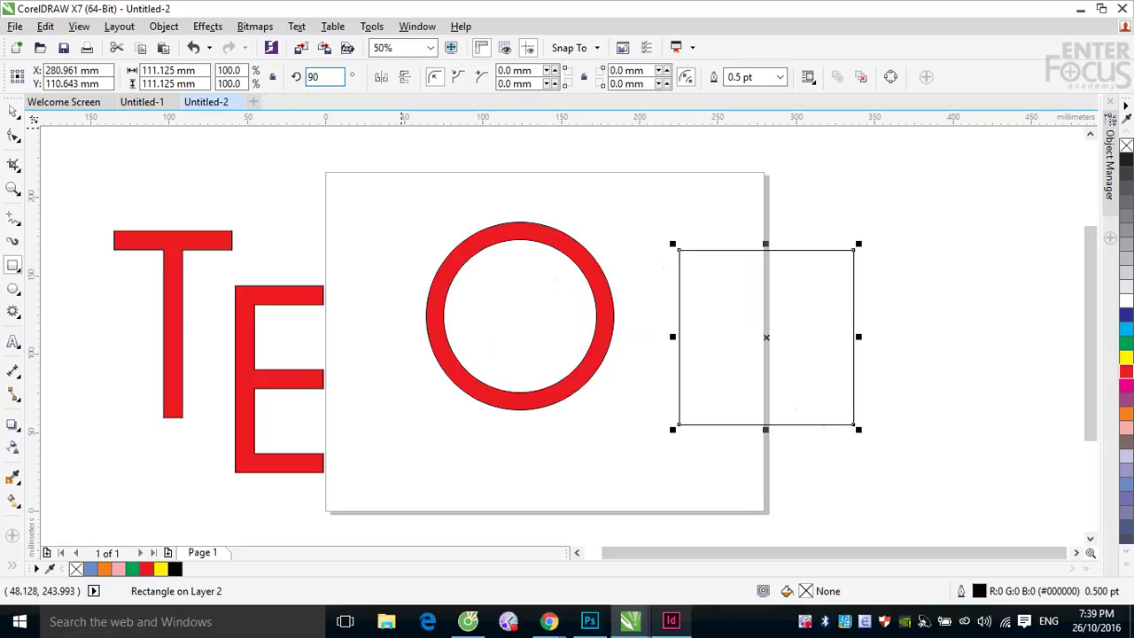
key(BackSpace)
key(BackSpace)
text(45)
key(Return)
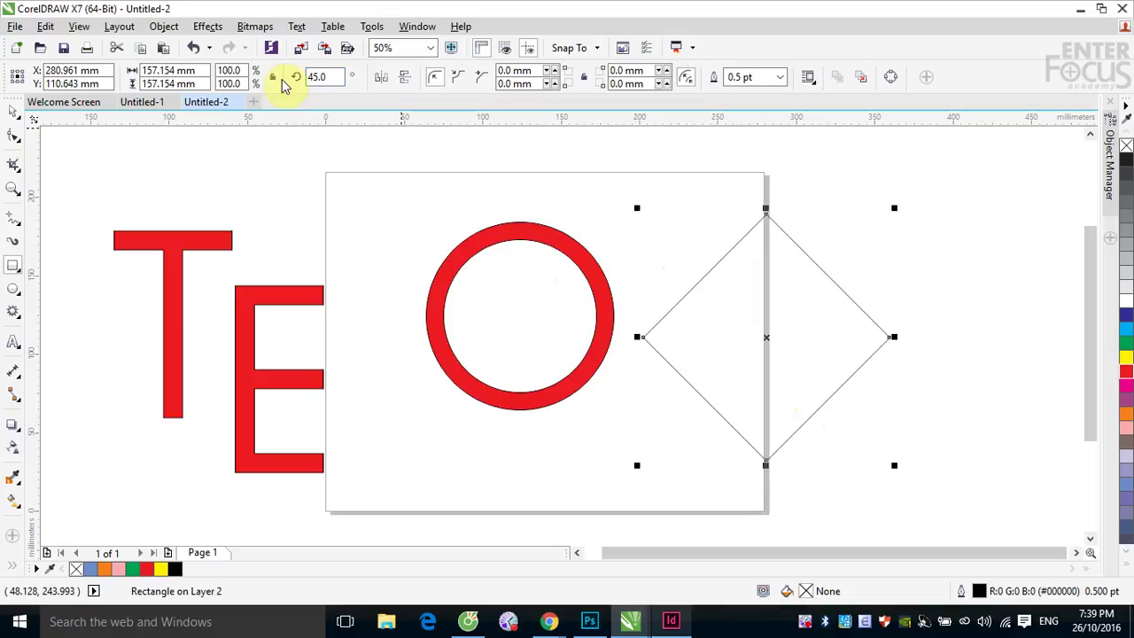
Align the red ring and the rotated square on a common horizontal centre line.
click(14, 111)
drag(399, 159, 999, 494)
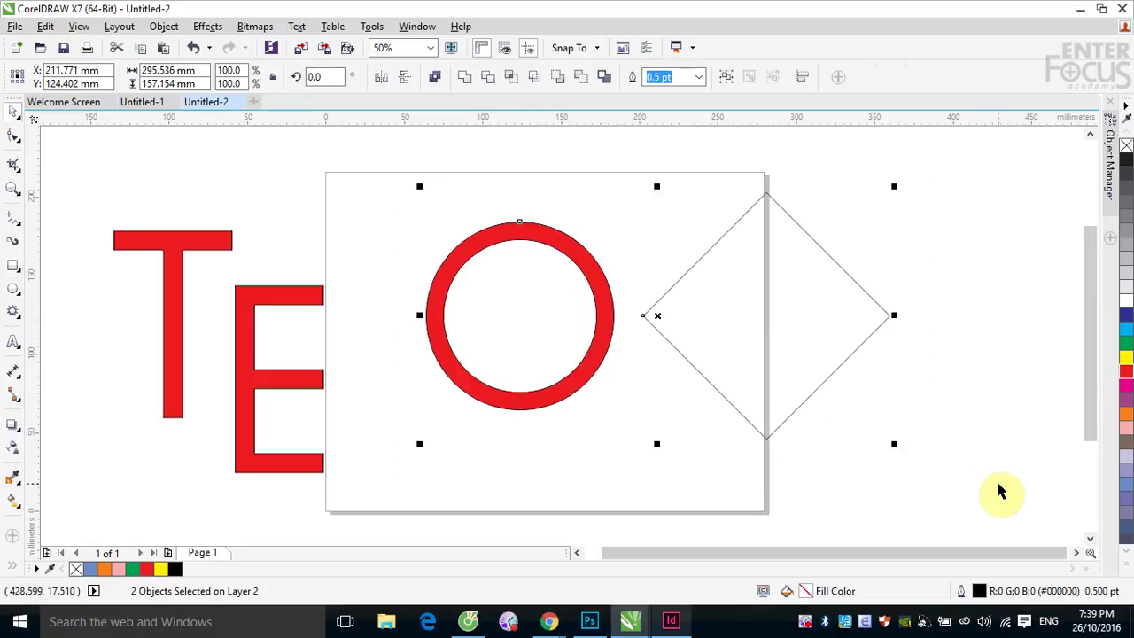
click(1000, 494)
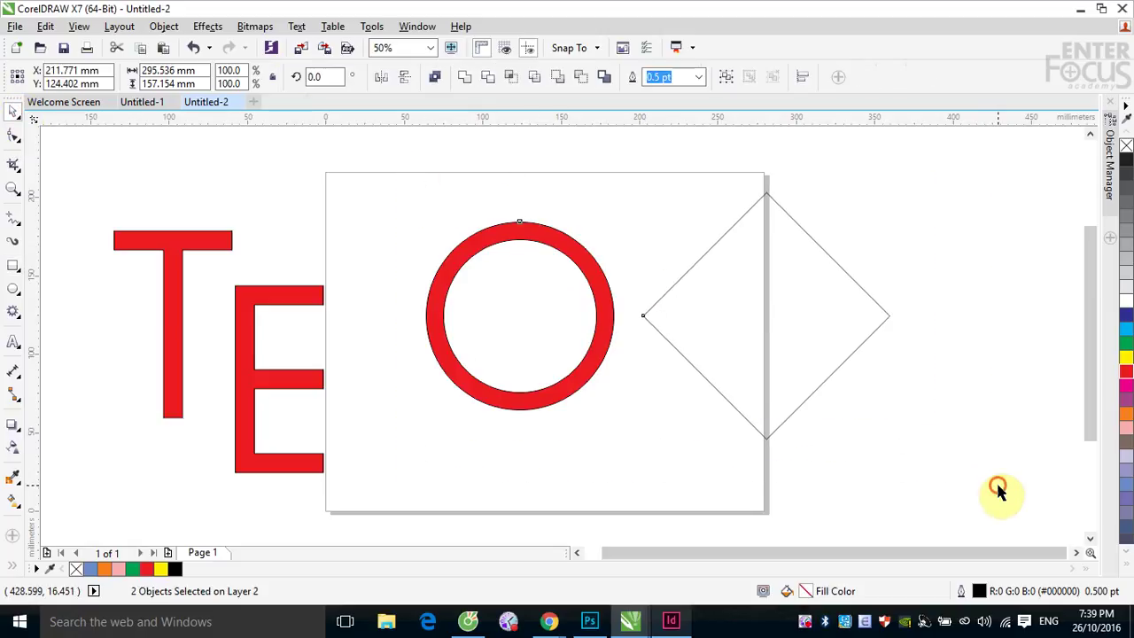
Move the rotated square over the ring's right side, centred at about X 200 mm, and cut it from the ring with Back Minus Front.
click(842, 277)
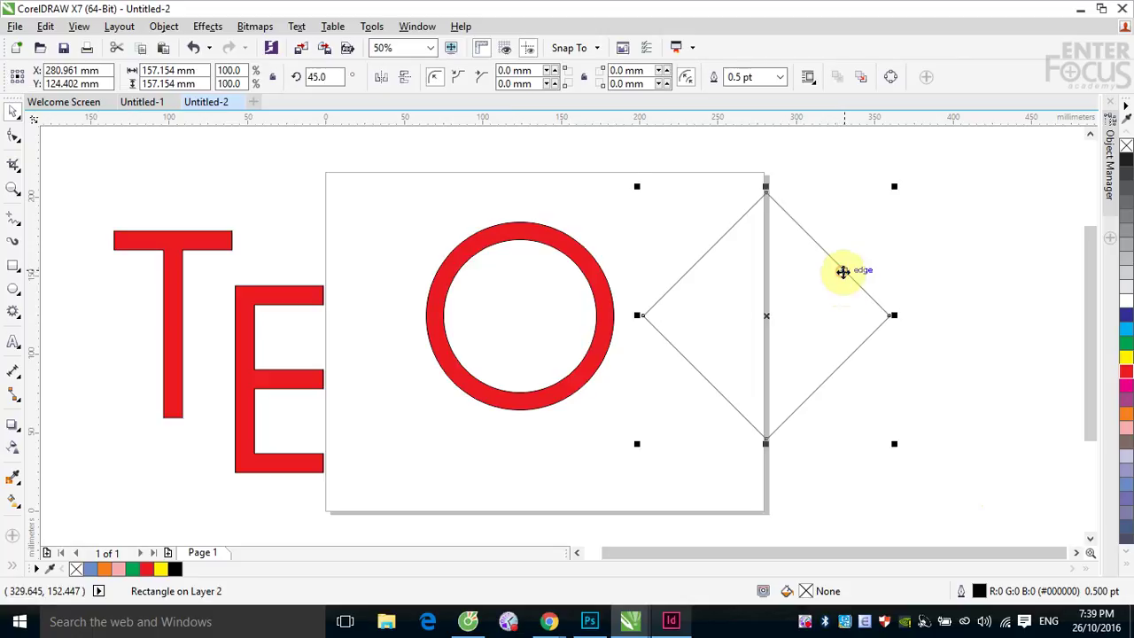
drag(842, 272, 702, 284)
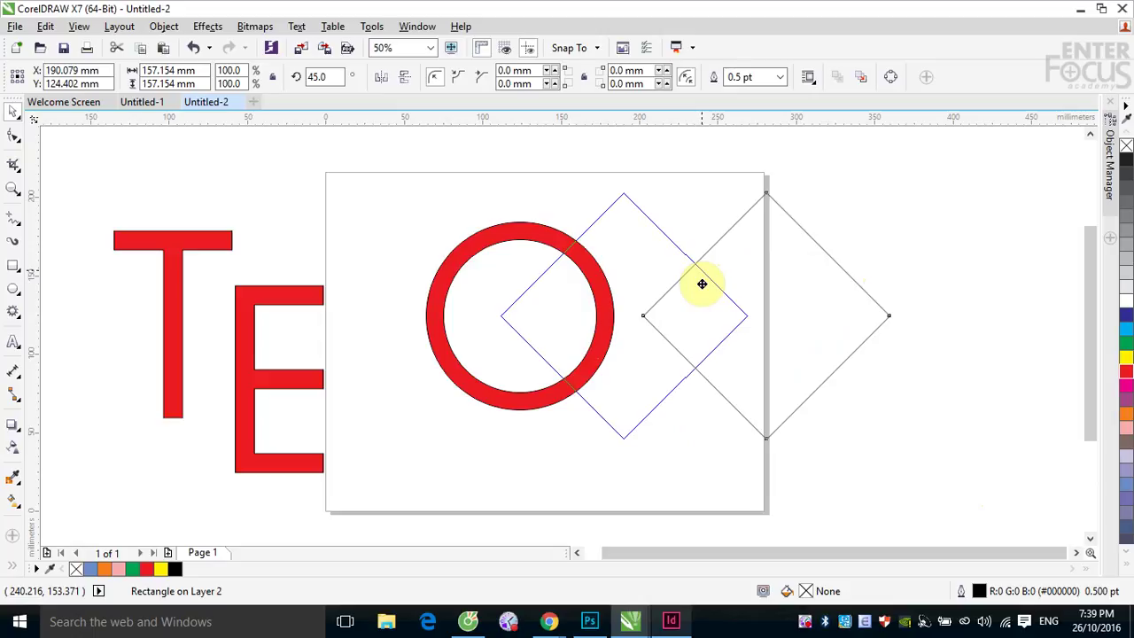
drag(701, 283, 716, 283)
shift+click(545, 232)
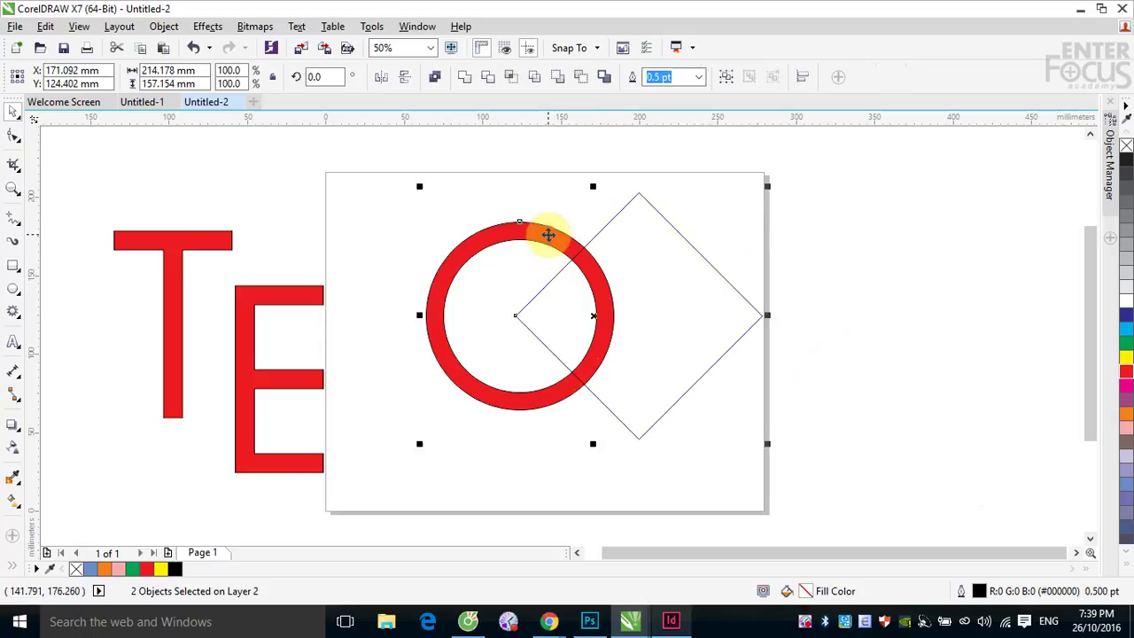
click(581, 78)
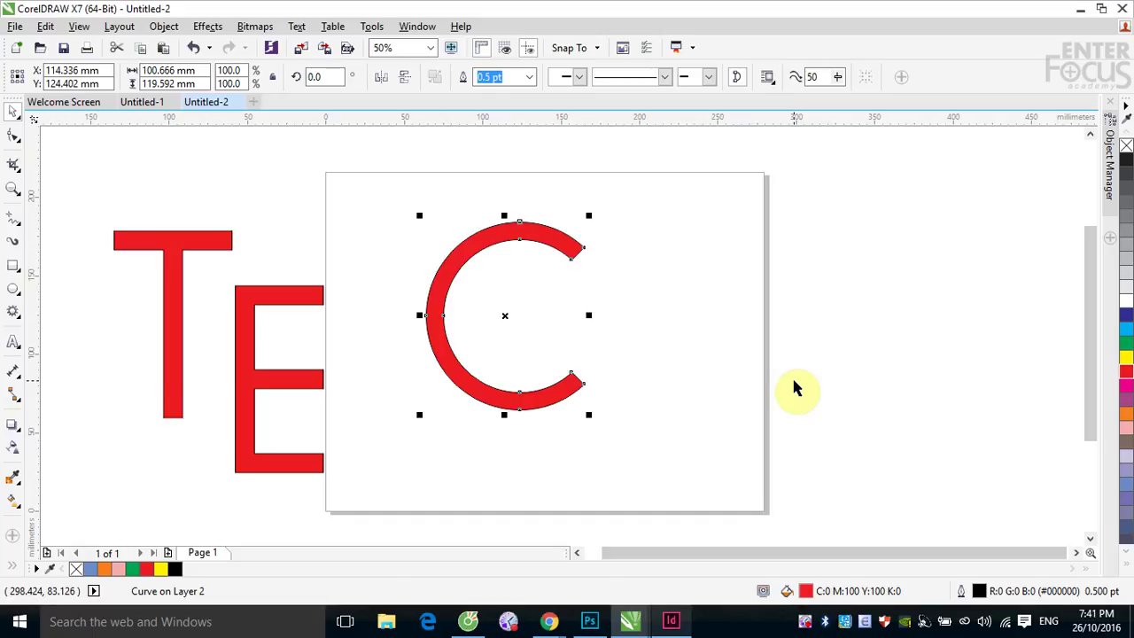
Switch to Google Chrome and open Google Images in a new tab.
click(550, 621)
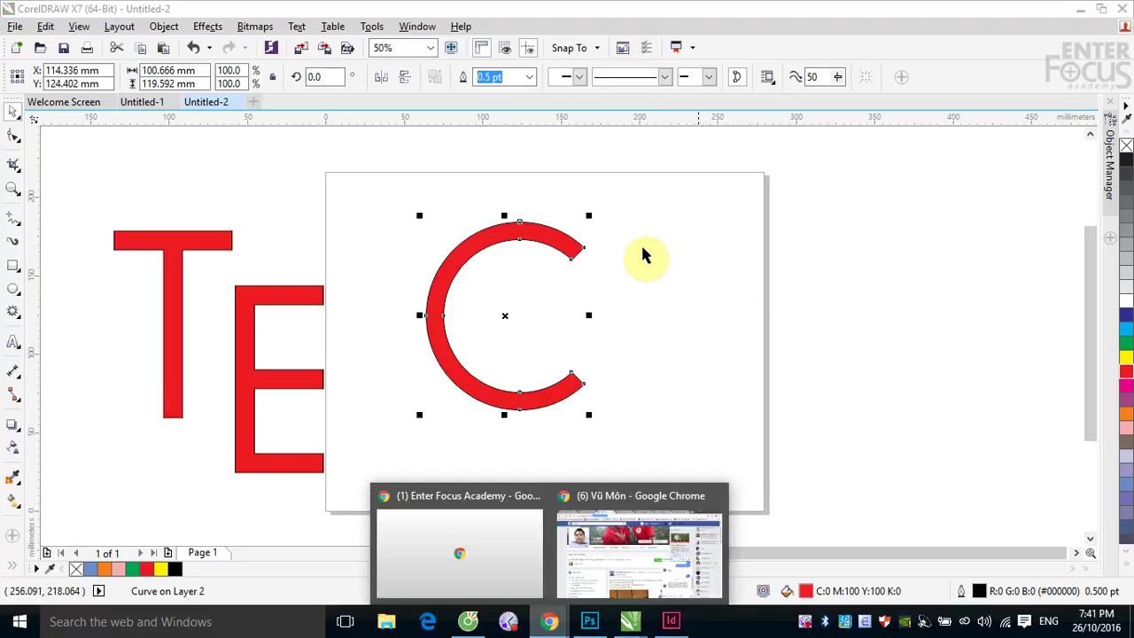
click(646, 500)
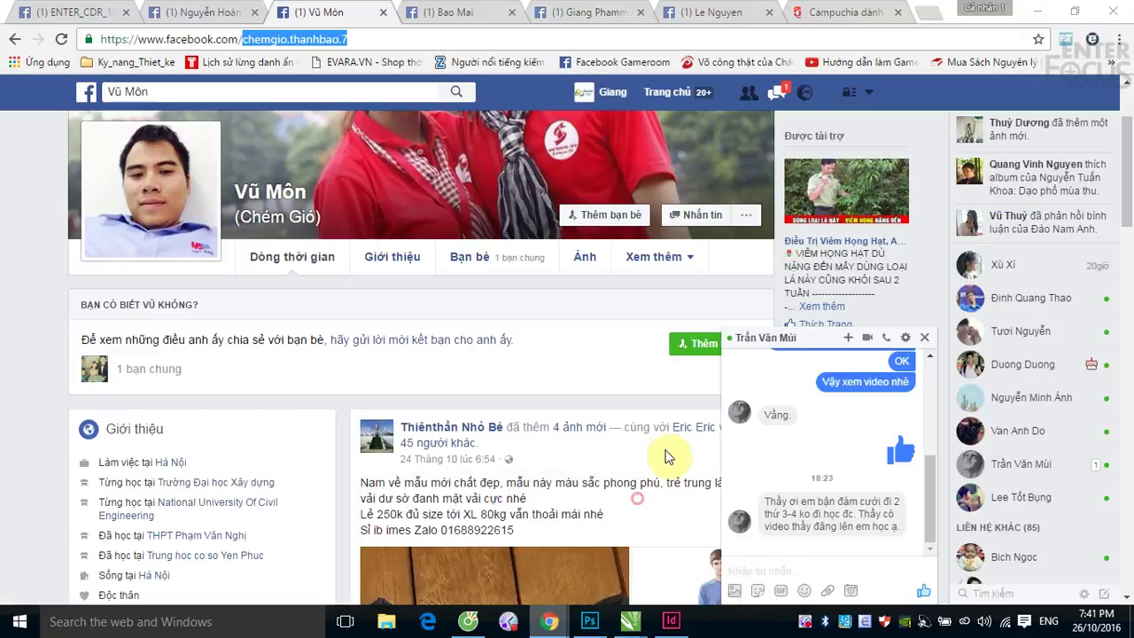
click(928, 12)
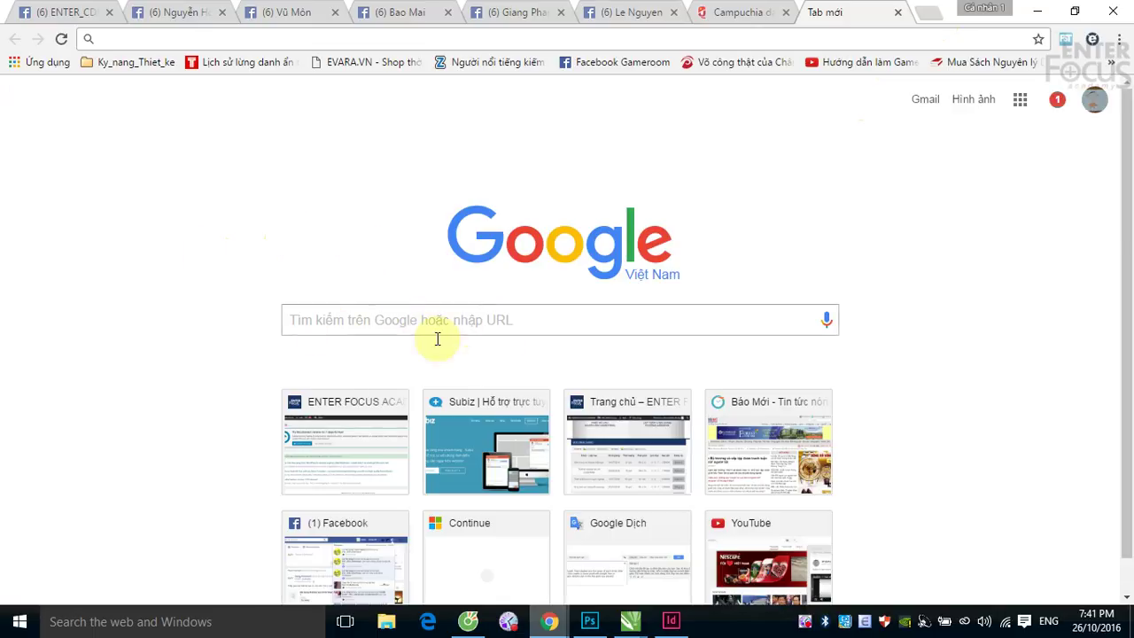
click(973, 99)
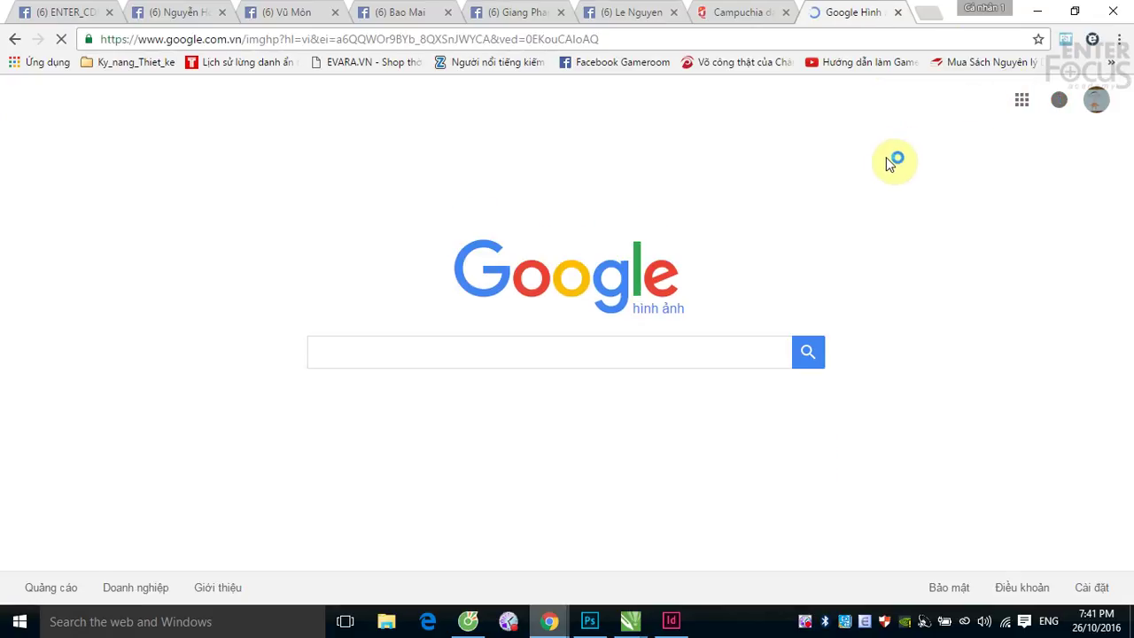
Search Google Images for "Logo NXB GD" and examine the first logo as a shaping example.
click(343, 354)
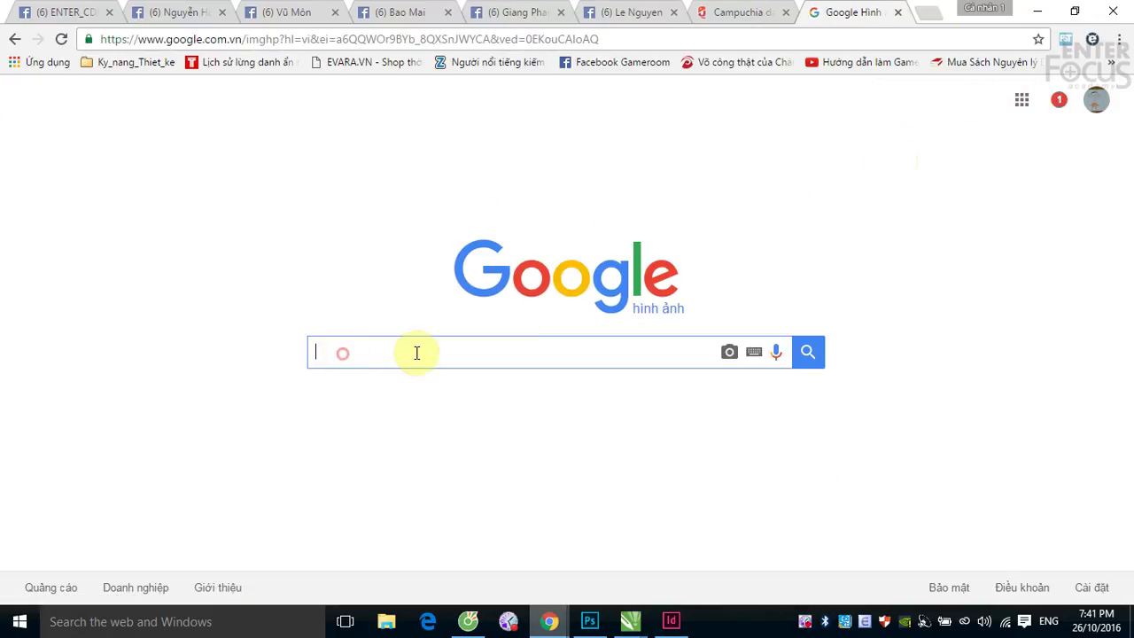
text(Logo)
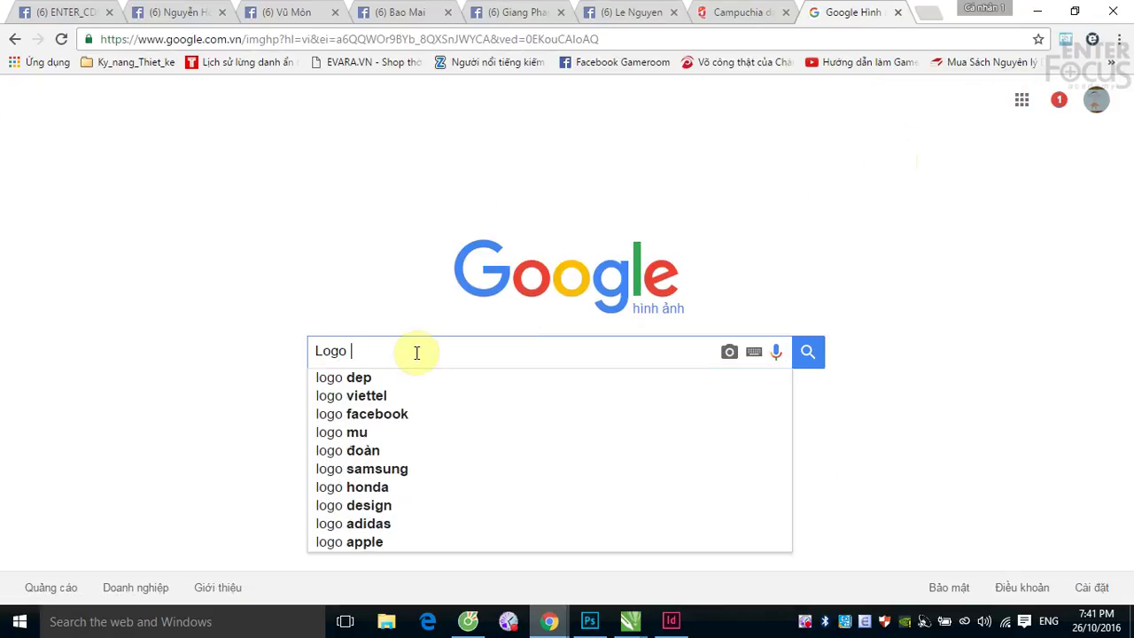
text( N)
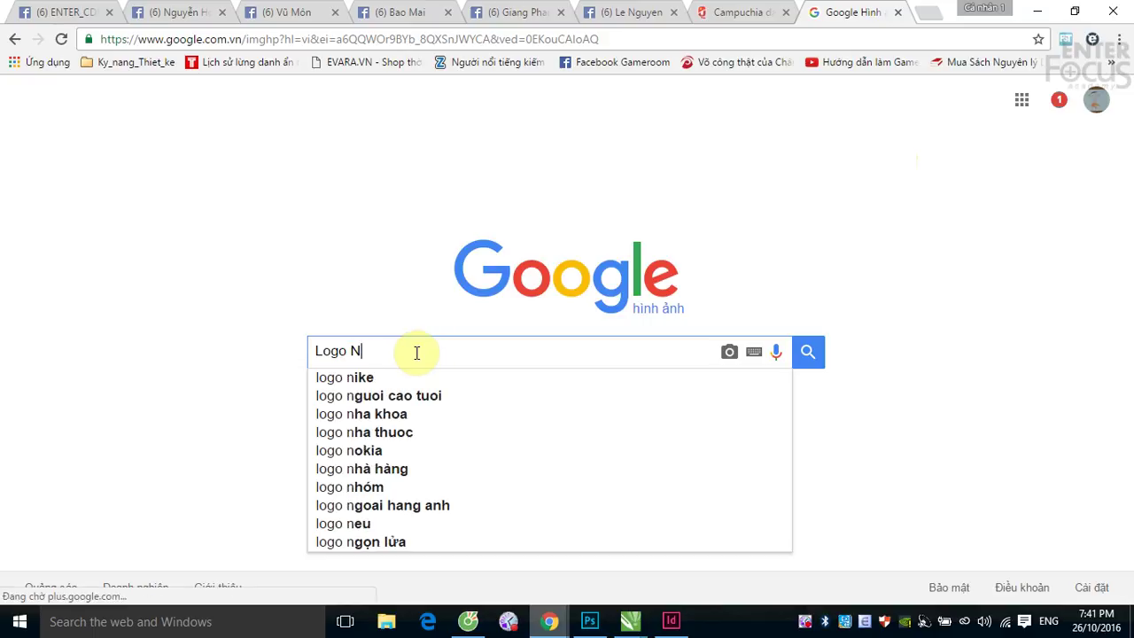
text(XB GD)
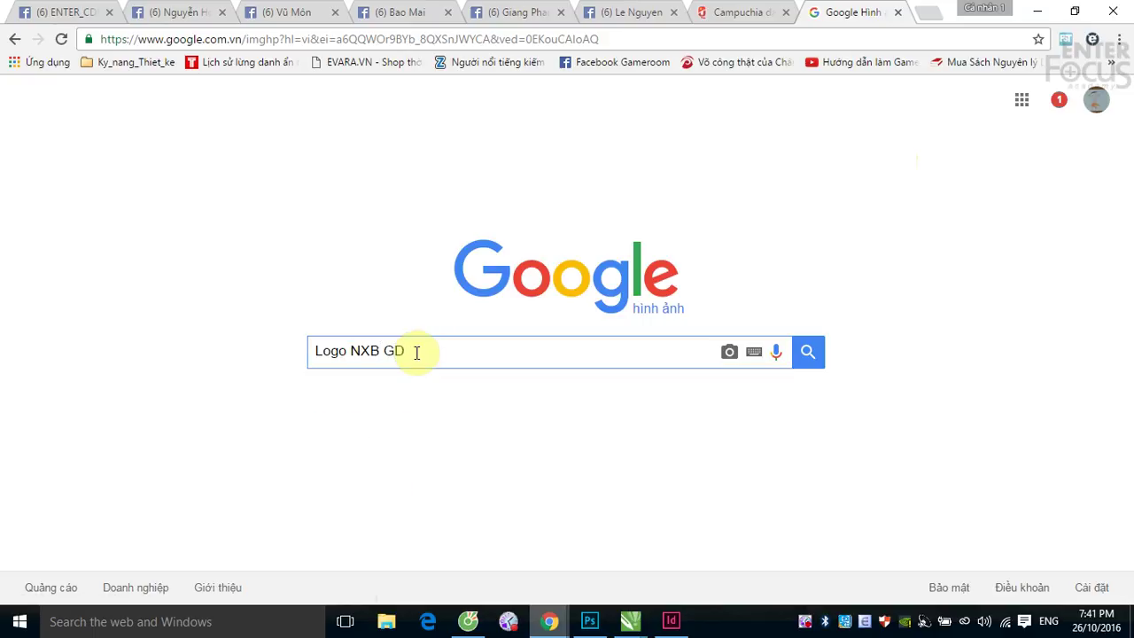
key(Return)
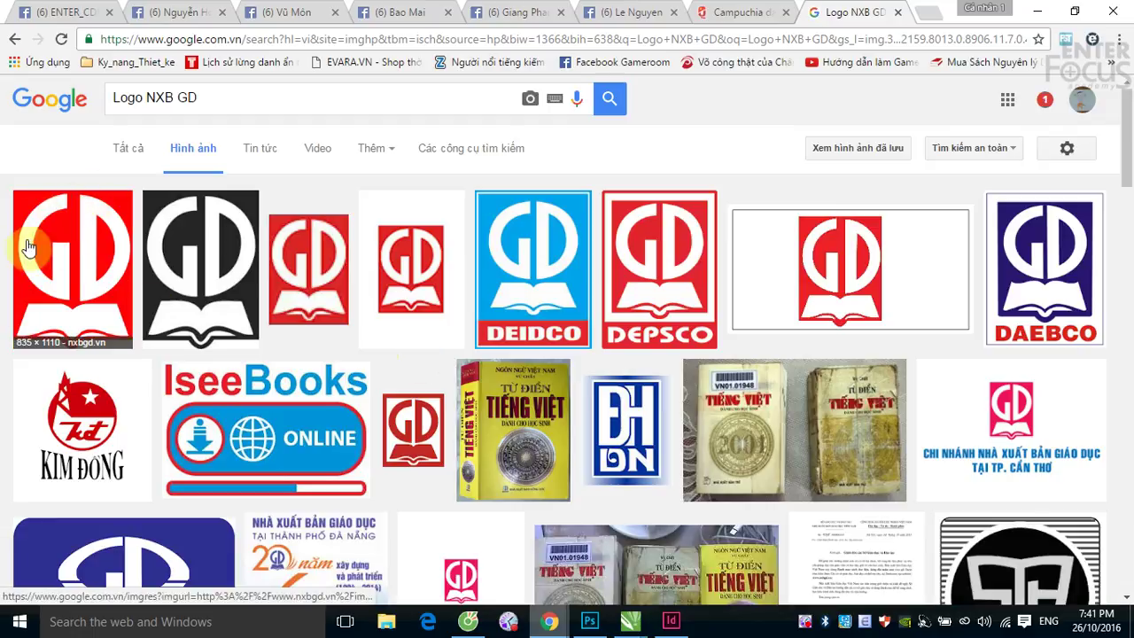
click(73, 226)
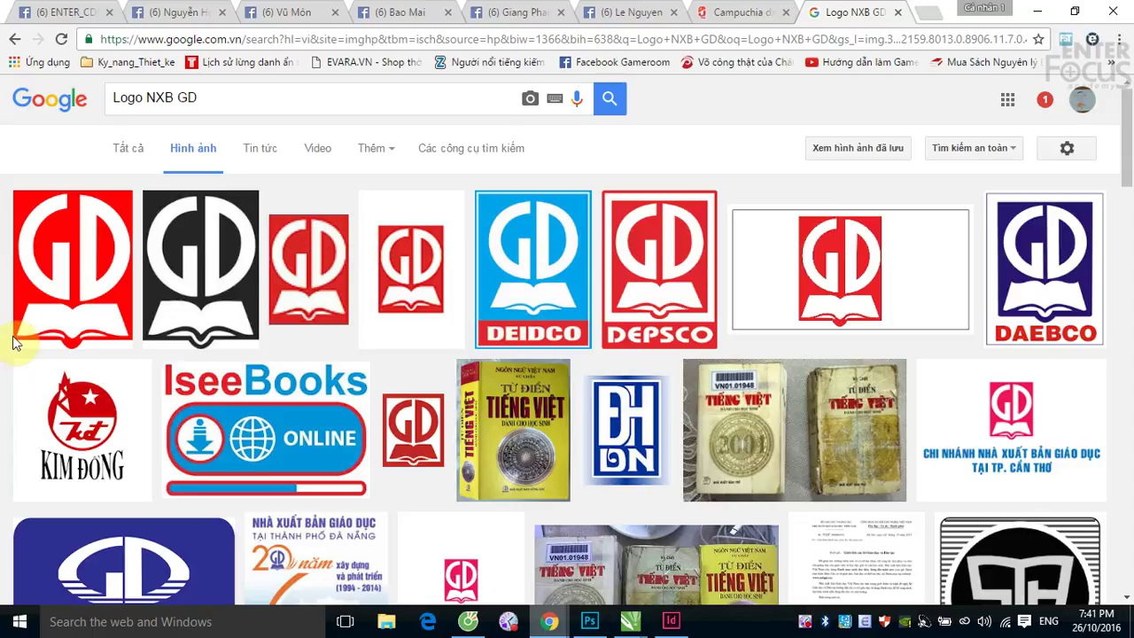
Search Google Images for "Olimpic Flag" as a reference for interlocking rings.
drag(208, 100, 103, 105)
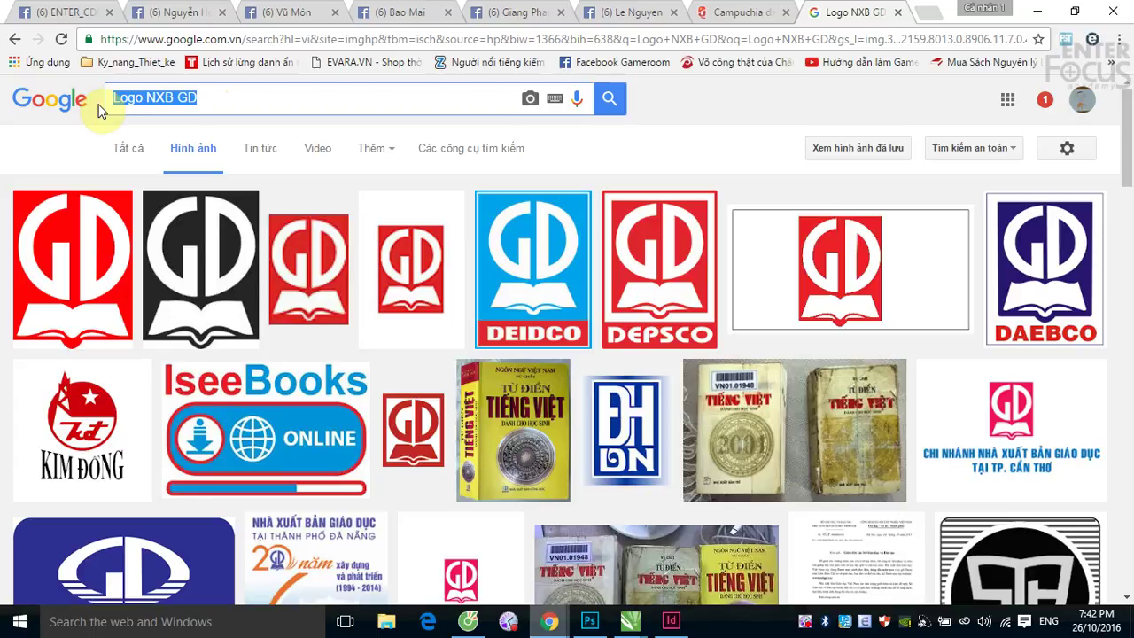
text(Olimpi)
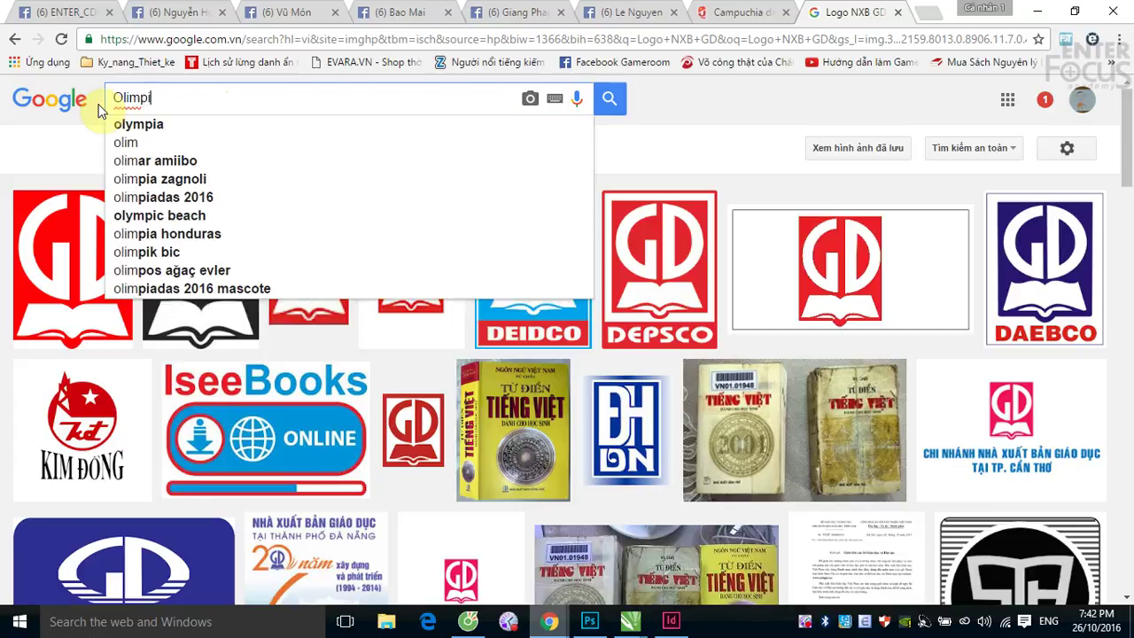
text(c Fl)
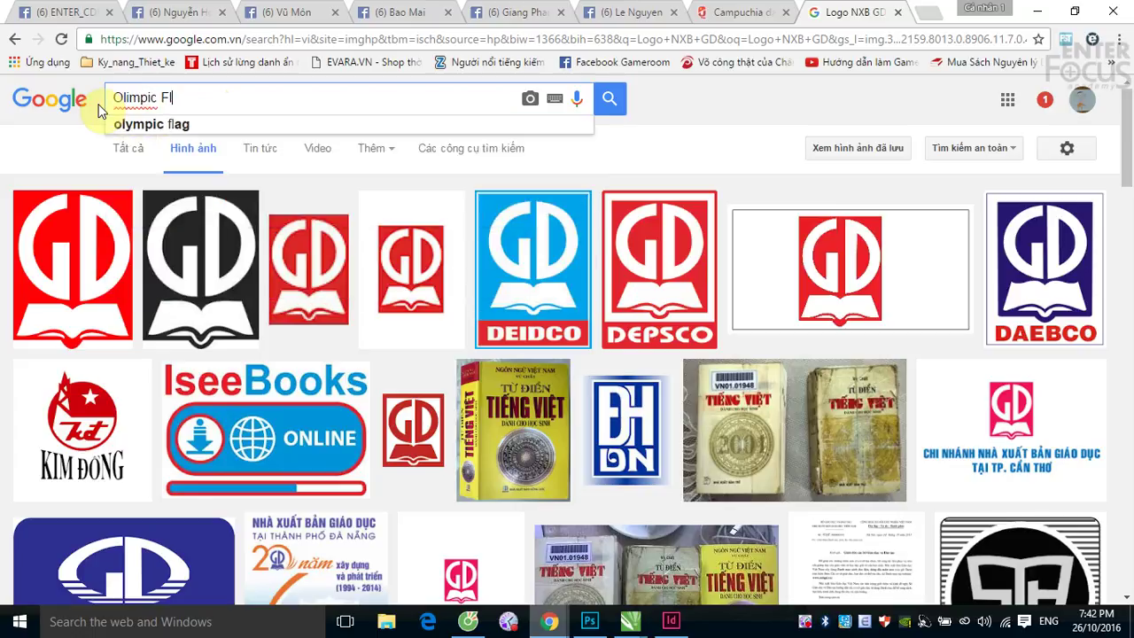
text(ag)
key(Return)
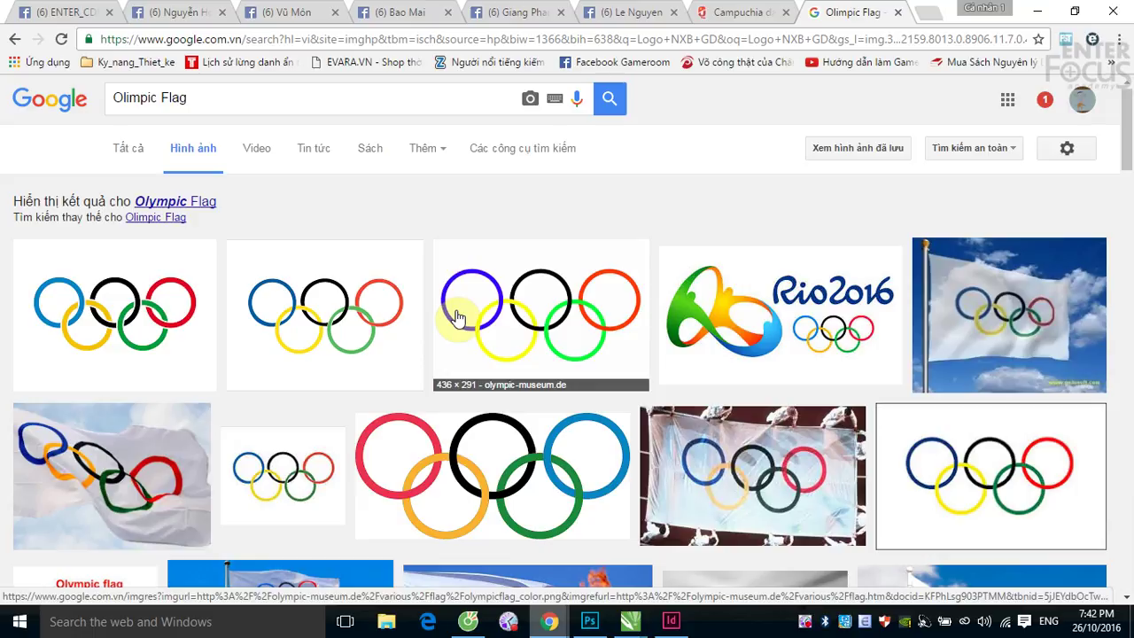
In CorelDRAW's Untitled-1, move the magenta and cyan squares to the right of the green one, overlapping each other, and send the cyan square to the back.
mouse_move(630, 621)
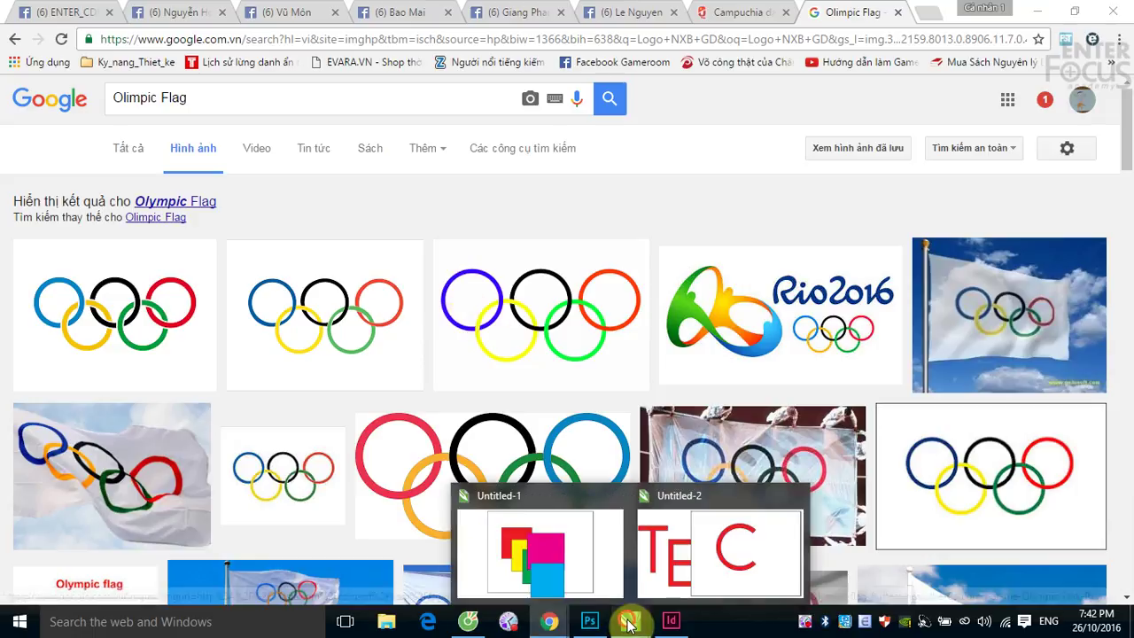
click(595, 492)
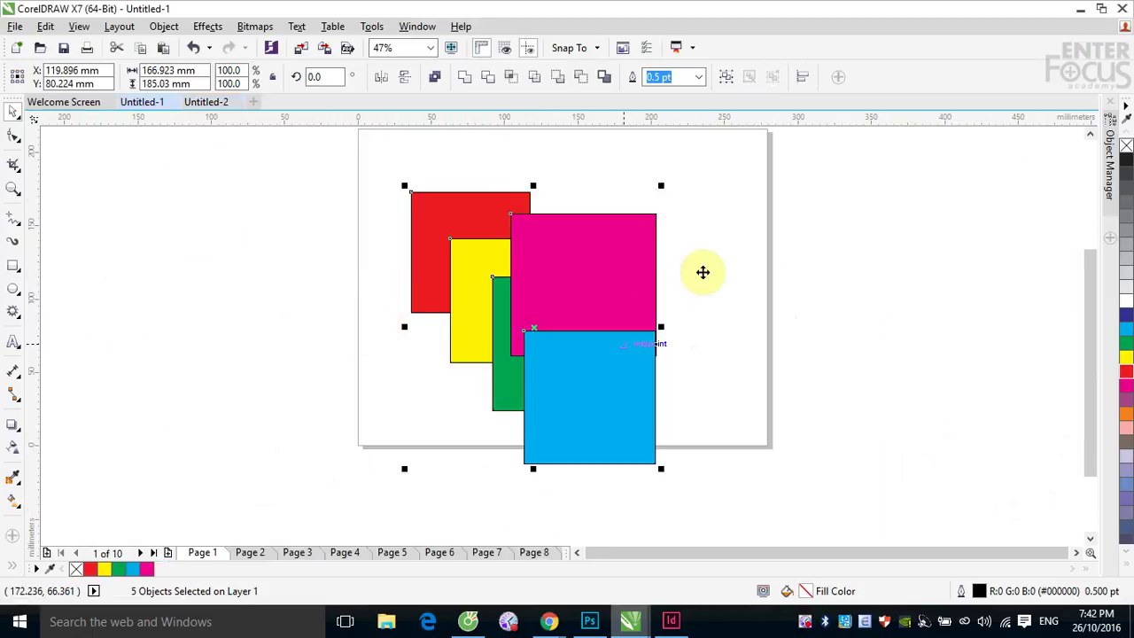
click(749, 254)
drag(608, 285, 823, 314)
drag(576, 430, 755, 396)
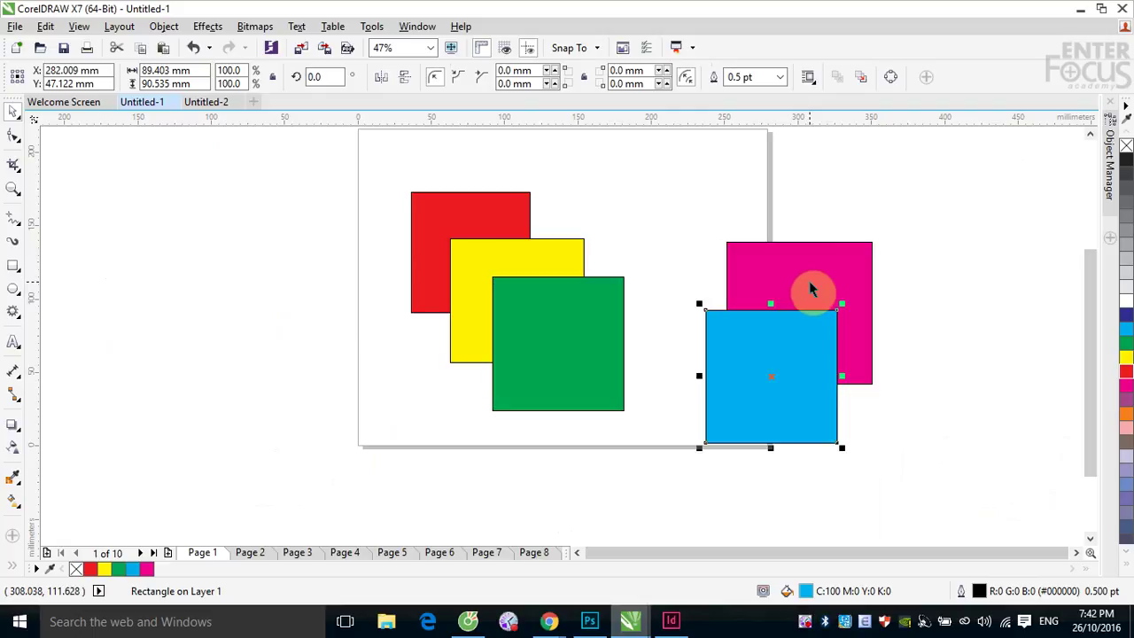
key(shift+Page_Down)
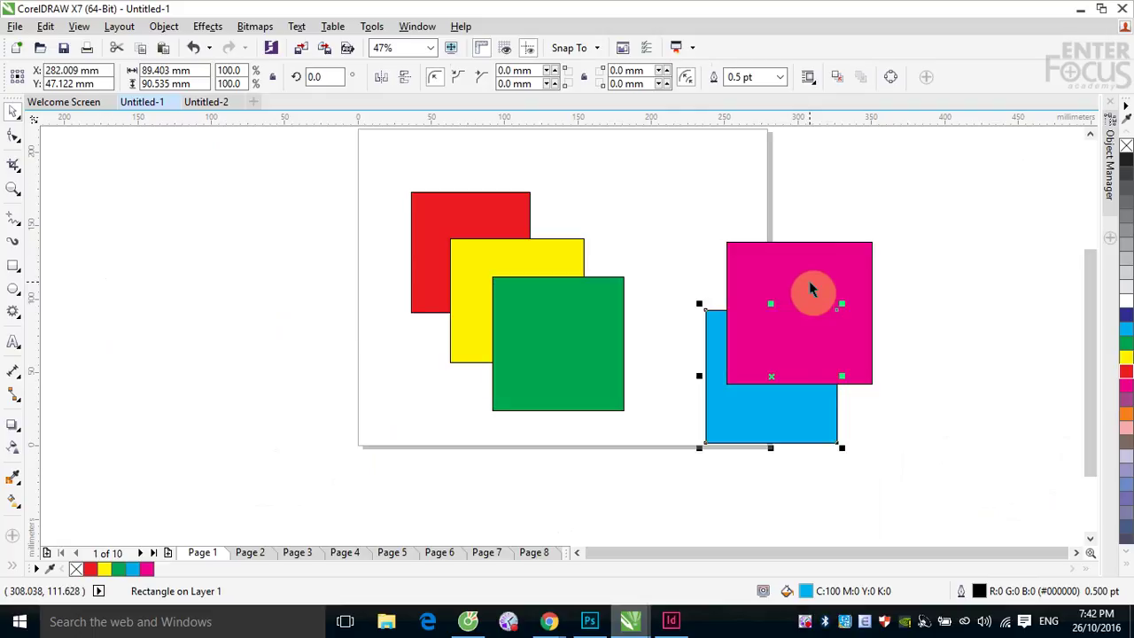
Switch back to Google Chrome and search Google Images for "Am Duong".
mouse_move(550, 622)
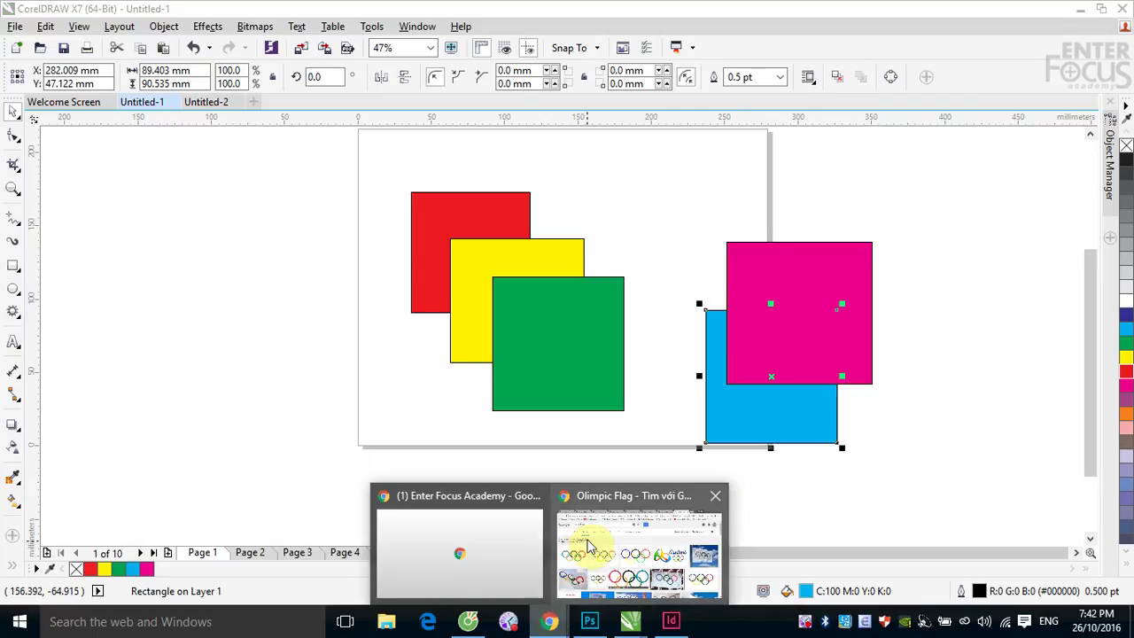
click(588, 546)
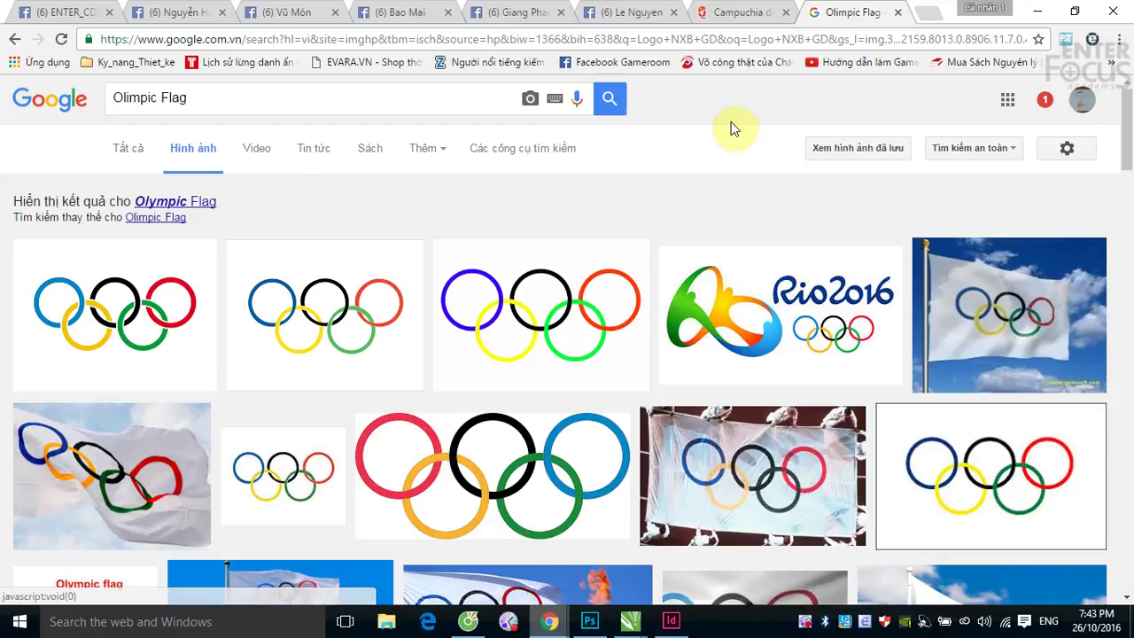
drag(200, 100, 111, 96)
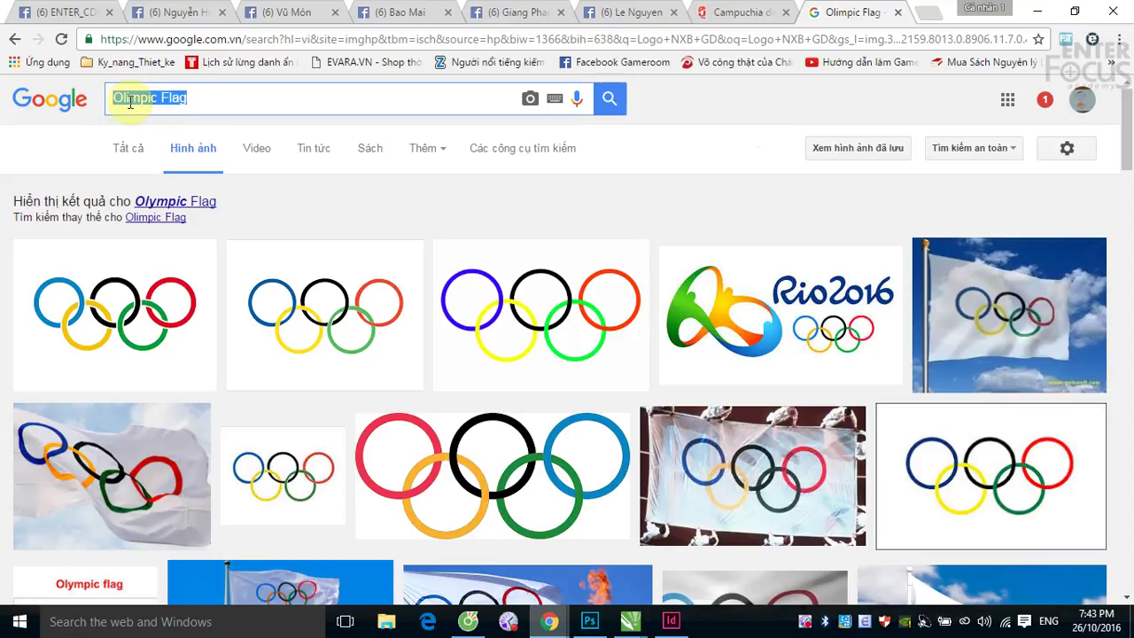
text(A)
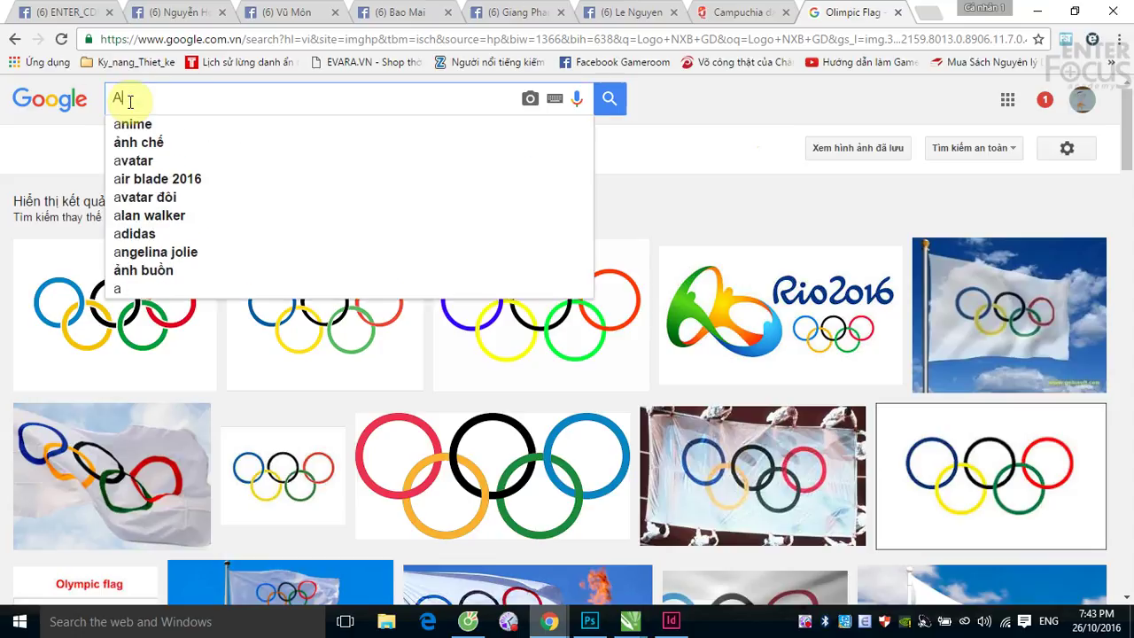
text(Am Duong)
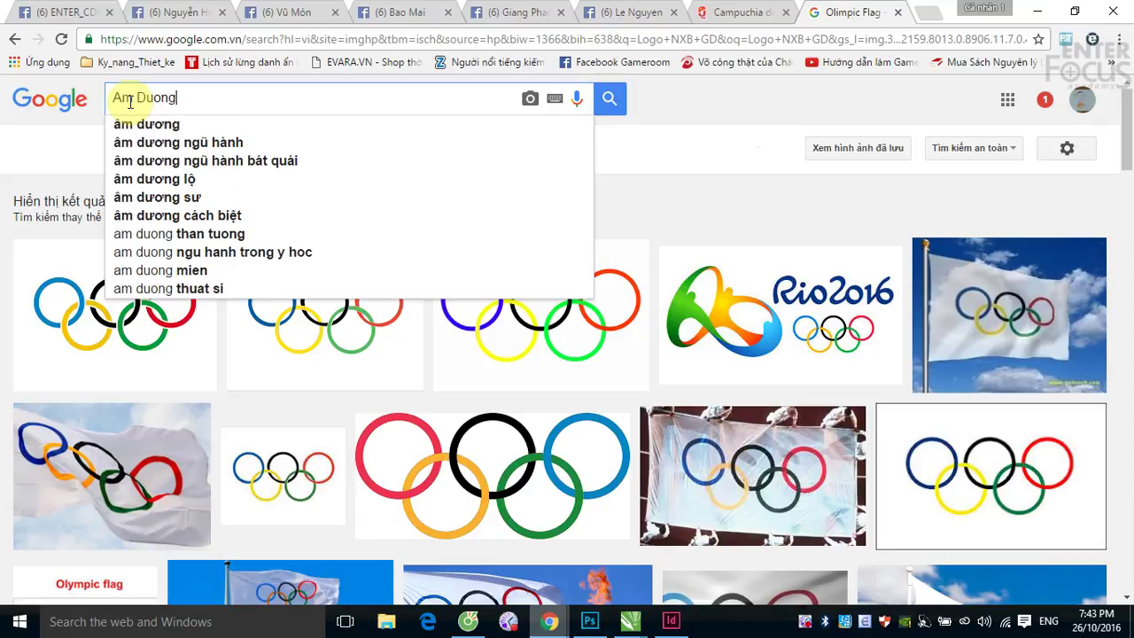
key(Return)
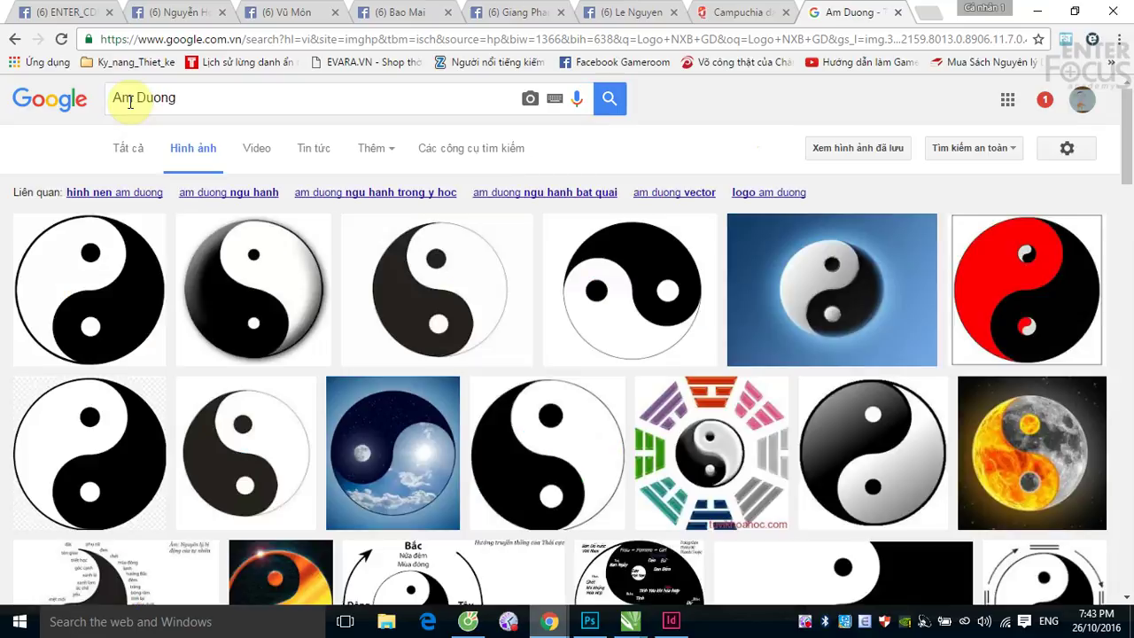